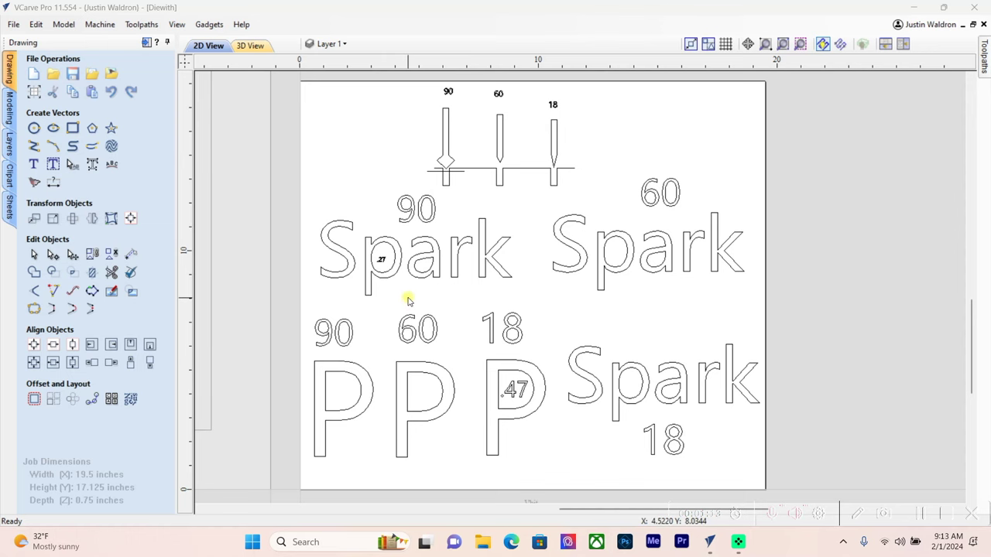
- Examine the .27 and .47 width labels inside the letters and the slot profile beneath the three bit outlines
scroll(377, 294, up, 3)
scroll(377, 294, up, 2)
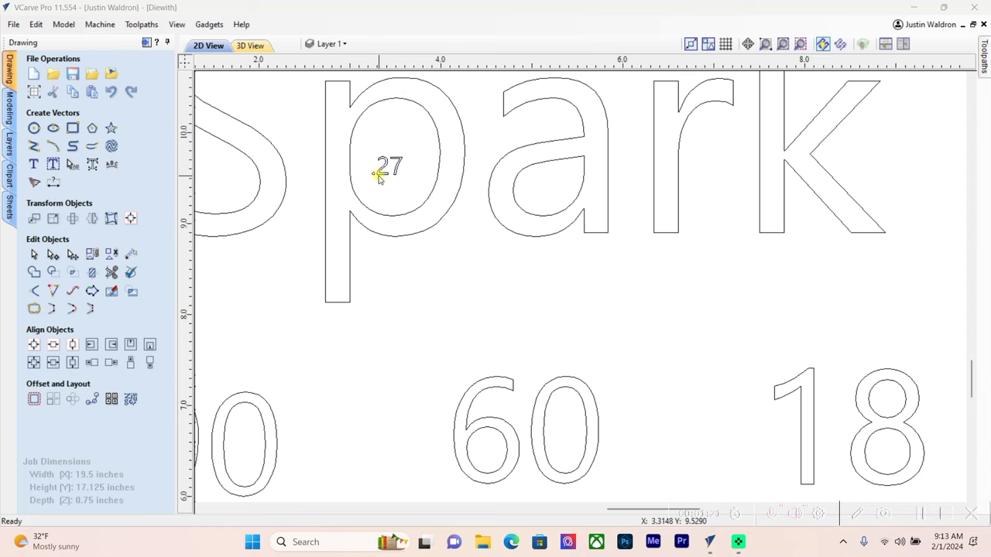
scroll(379, 174, down, 5)
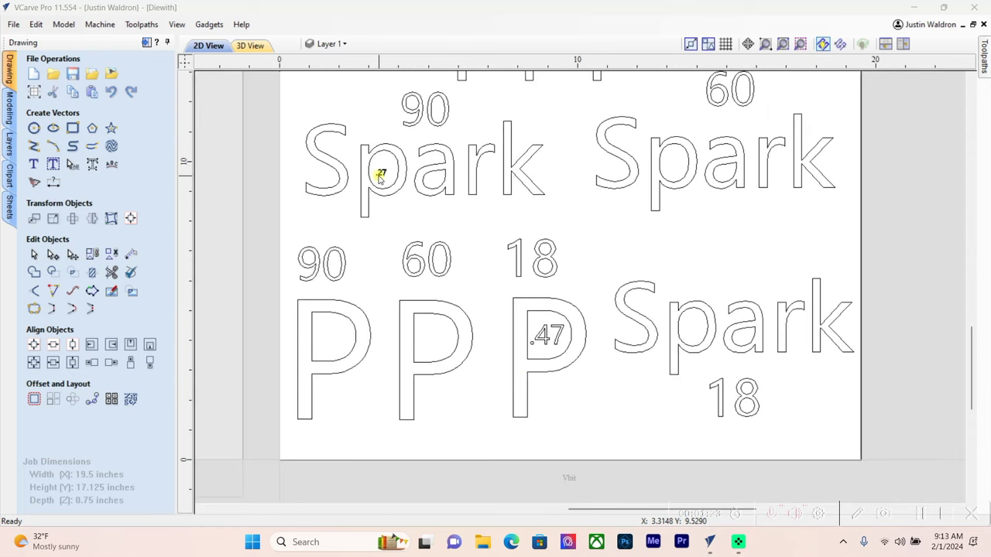
scroll(554, 353, up, 3)
scroll(554, 353, up, 4)
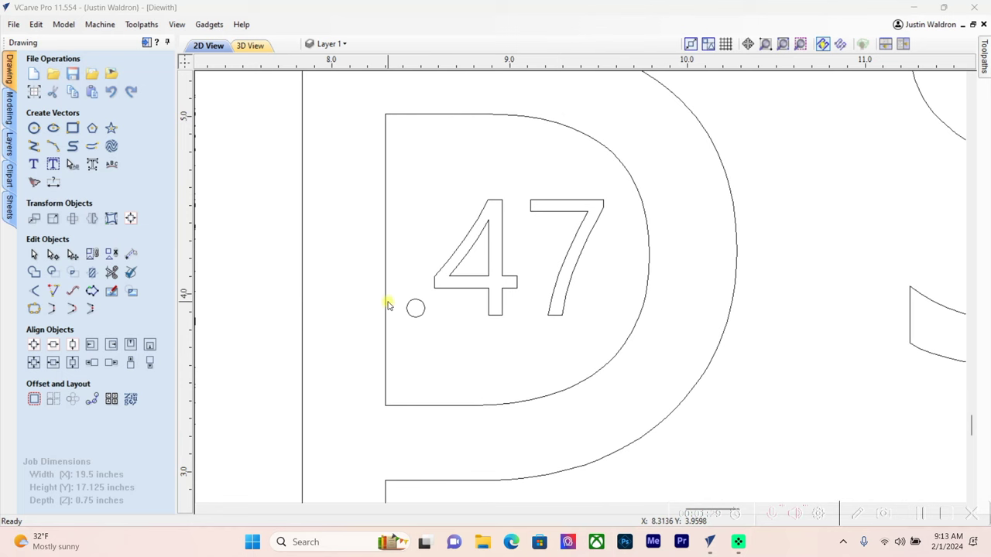
scroll(389, 306, down, 6)
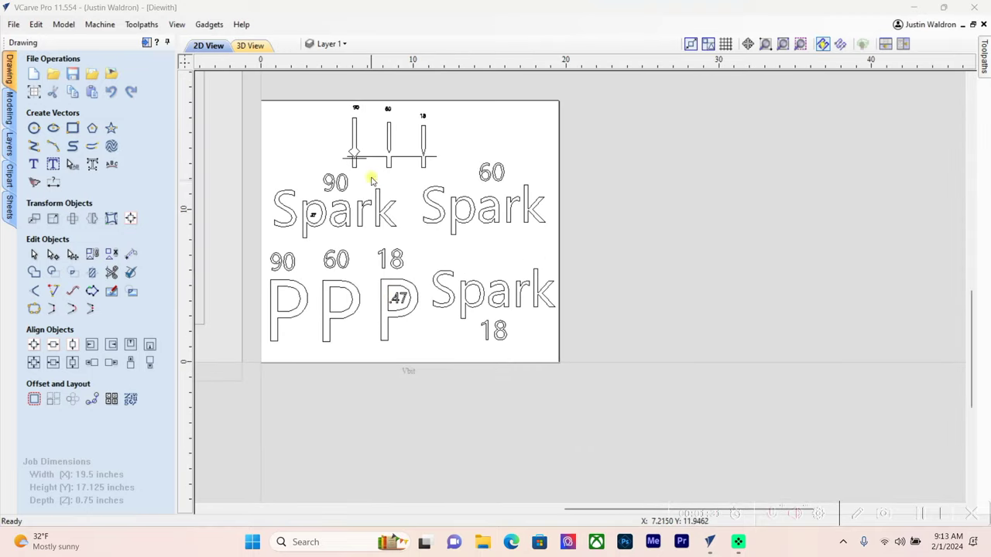
scroll(360, 163, up, 5)
click(374, 161)
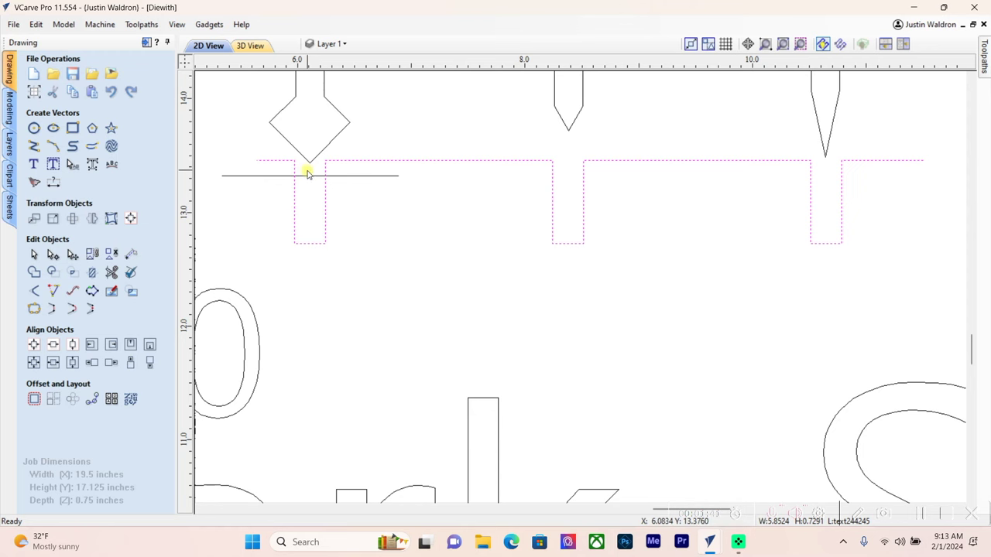
scroll(324, 410, down, 3)
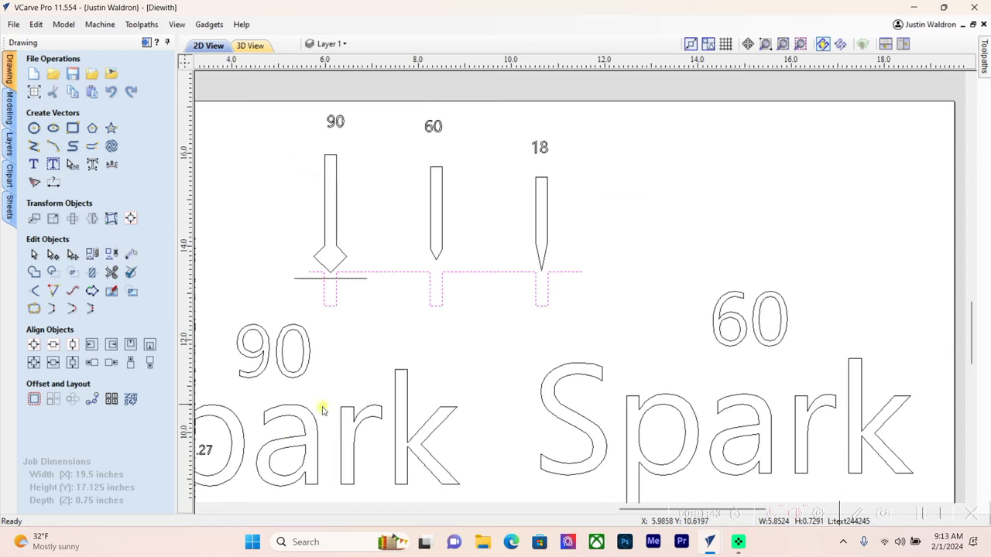
- Lower the 90-degree bit outline into its slot until its angled sides touch both top corners of the slot
scroll(328, 276, up, 4)
click(335, 270)
key(Down)
key(Down)
key(Down)
key(Down)
key(Down)
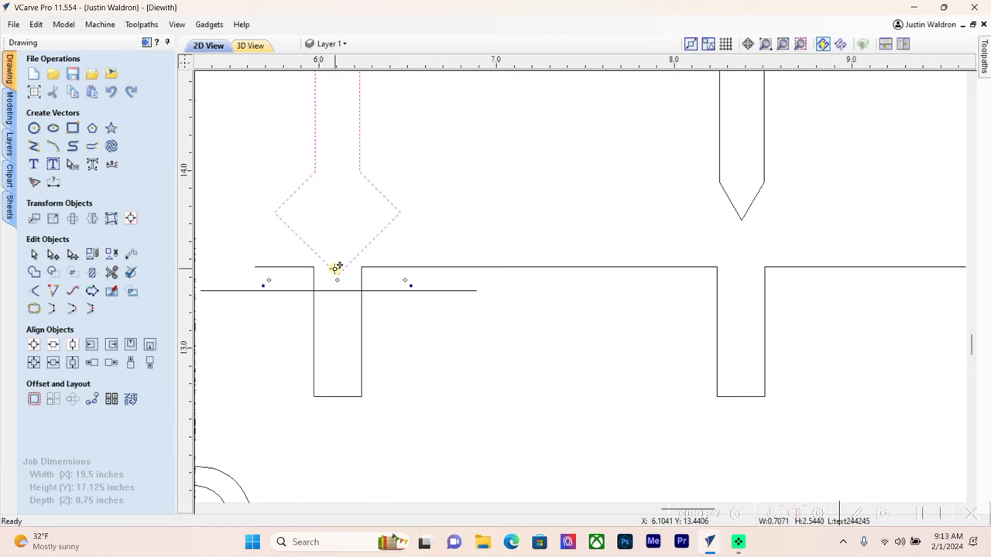
key(Down)
scroll(334, 272, up, 5)
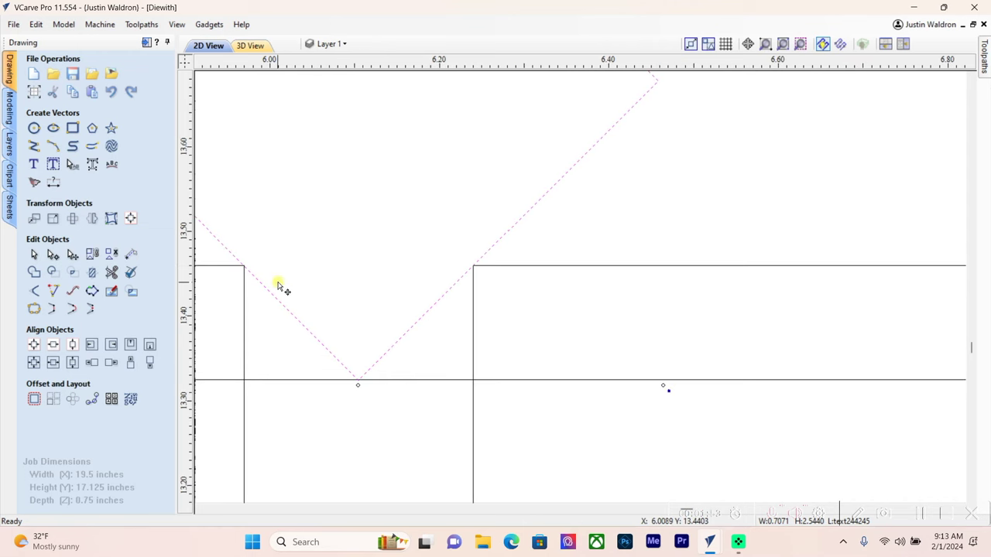
- Lower the 60-degree bit outline until its tip enters the middle slot
scroll(279, 287, down, 8)
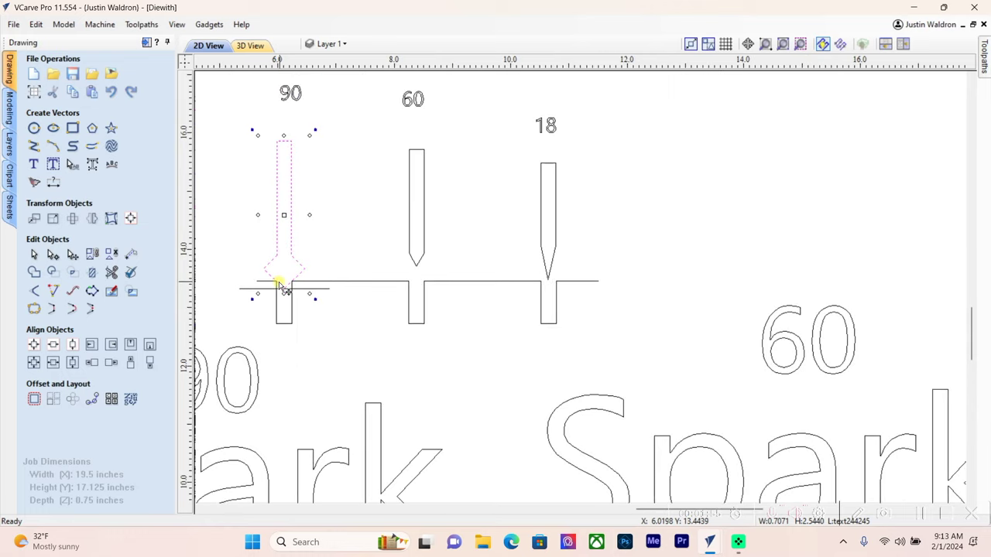
click(414, 262)
key(Down)
key(Down)
key(Down)
key(Down)
key(Down)
key(Down)
key(Down)
key(Down)
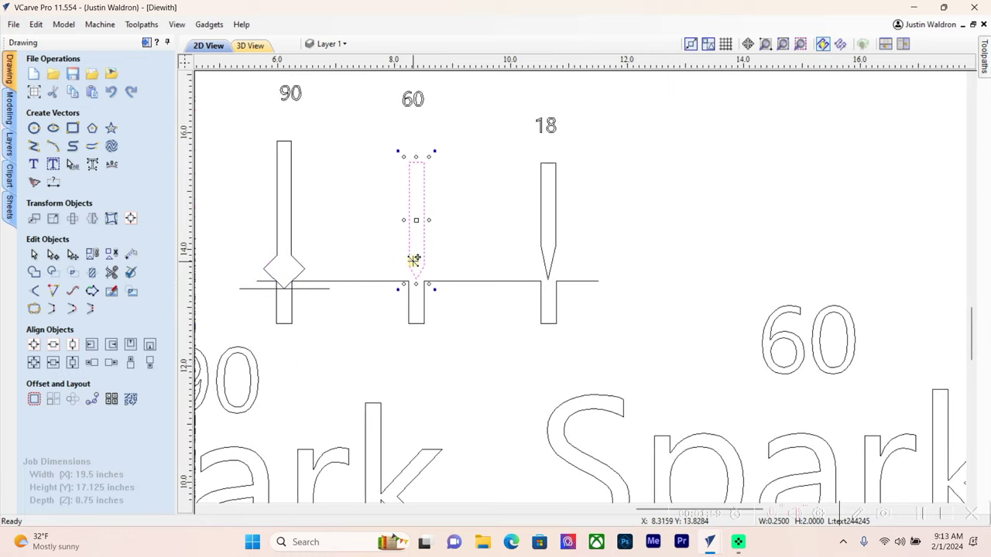
key(Down)
key(Down)
key(Down)
scroll(380, 280, up, 4)
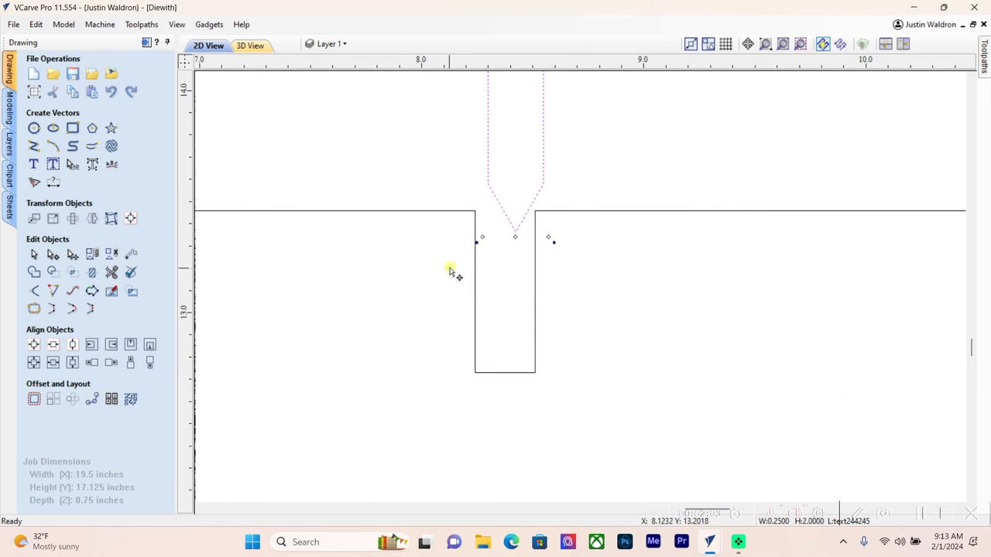
- Nudge the 60-degree bit outline further down and to the left to seat its tip within the middle slot
scroll(511, 255, down, 2)
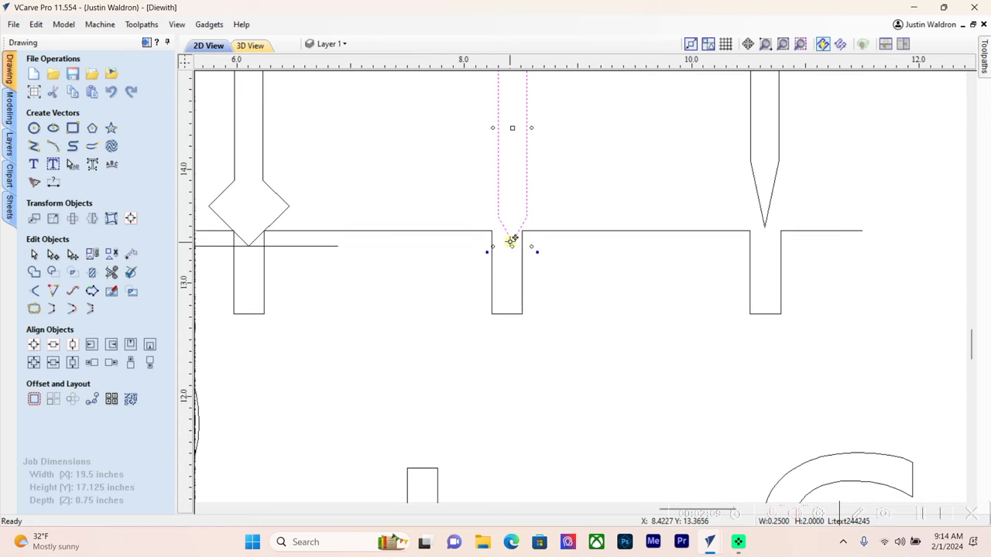
key(Down)
key(Left)
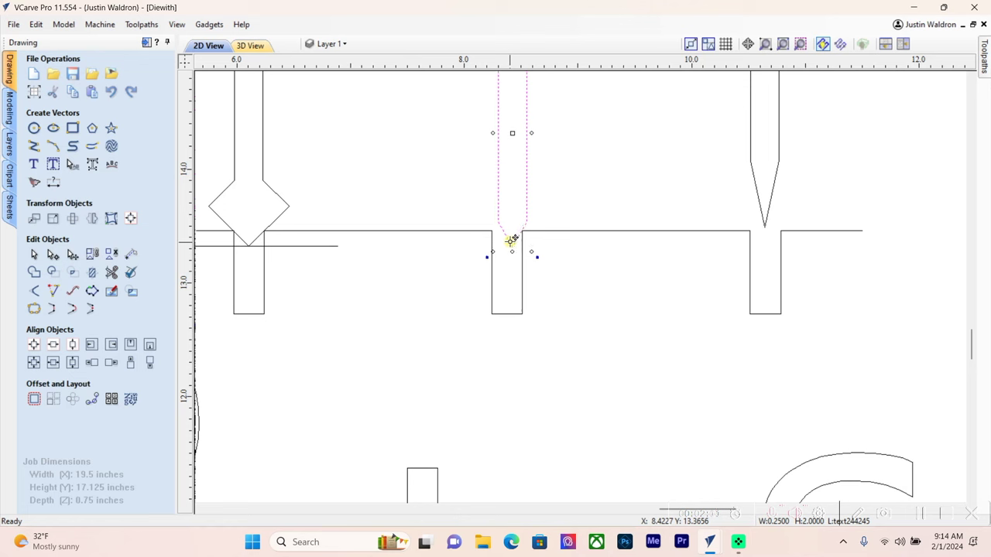
key(Down)
key(Left)
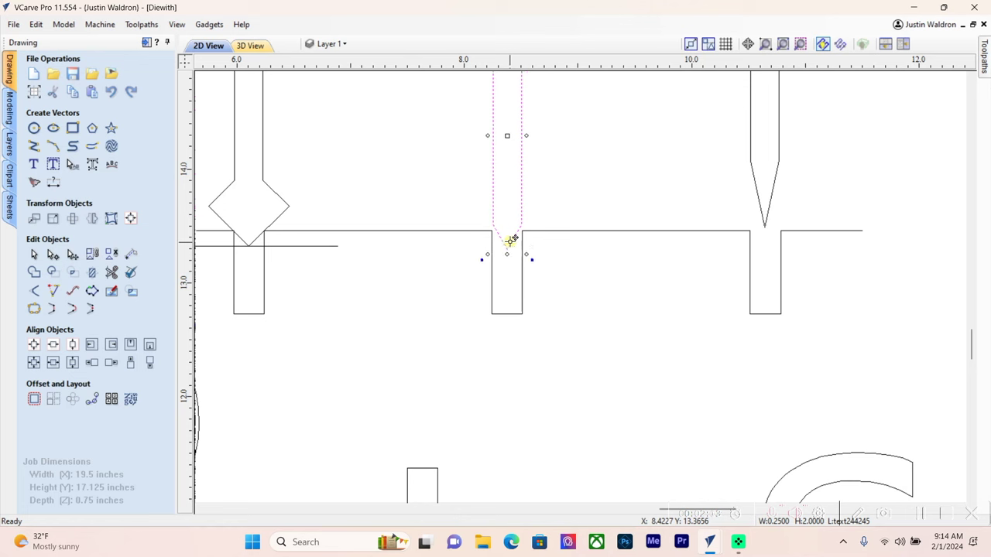
key(Down)
key(Left)
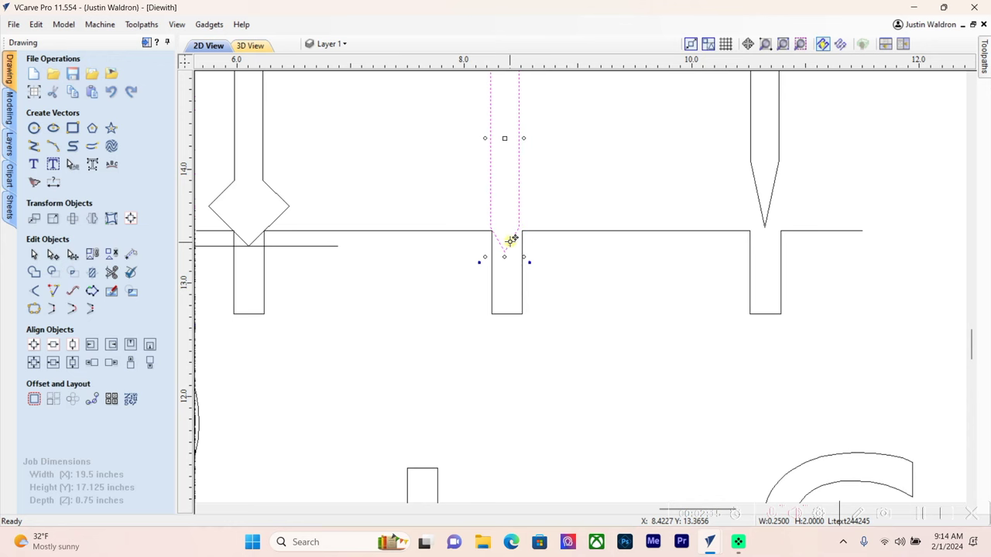
- Lower the 18-degree bit outline deep into its slot until its tapered sides nearly fill the slot opening
click(767, 230)
scroll(765, 225, down, 2)
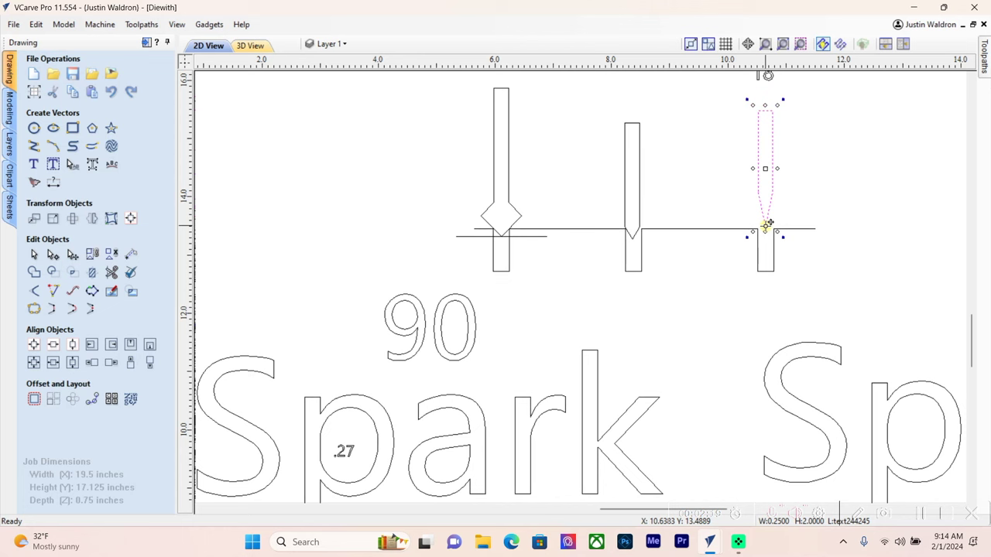
key(Down)
key(Down)
key(Down)
key(Down)
key(Down)
key(Down)
key(Down)
key(Down)
scroll(765, 226, up, 5)
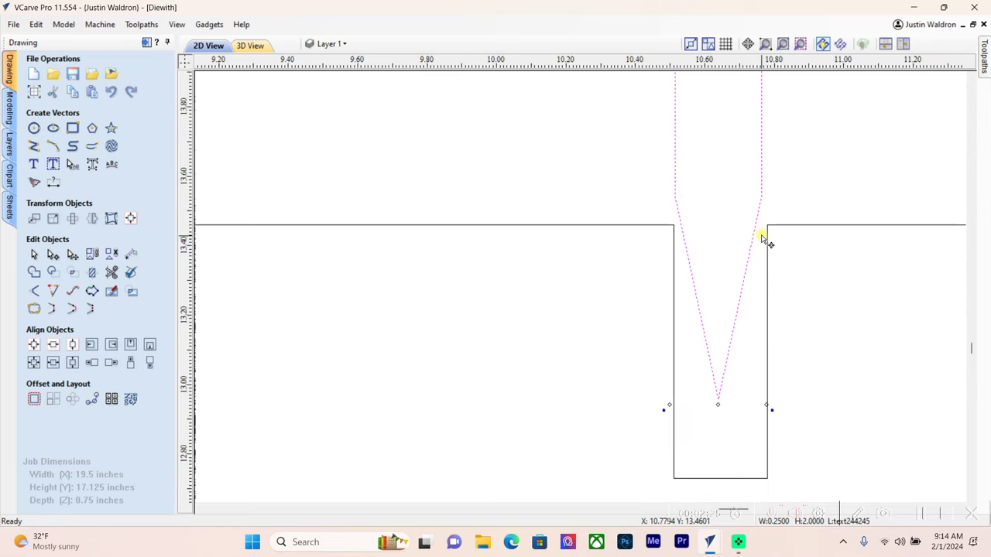
- Draw a horizontal line about 5.5 inches long across all three slots, just below the 60-degree bit's tip
scroll(739, 296, down, 2)
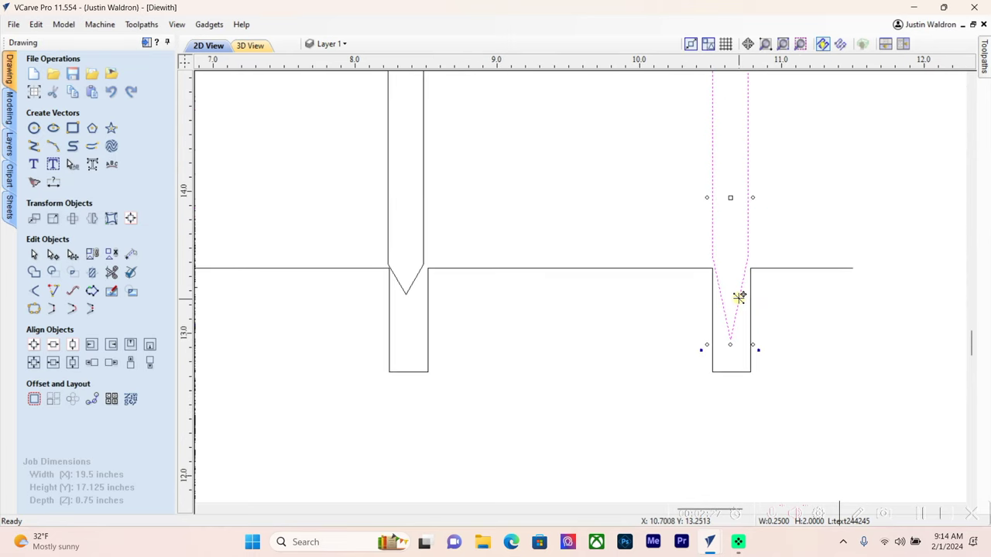
scroll(739, 297, down, 2)
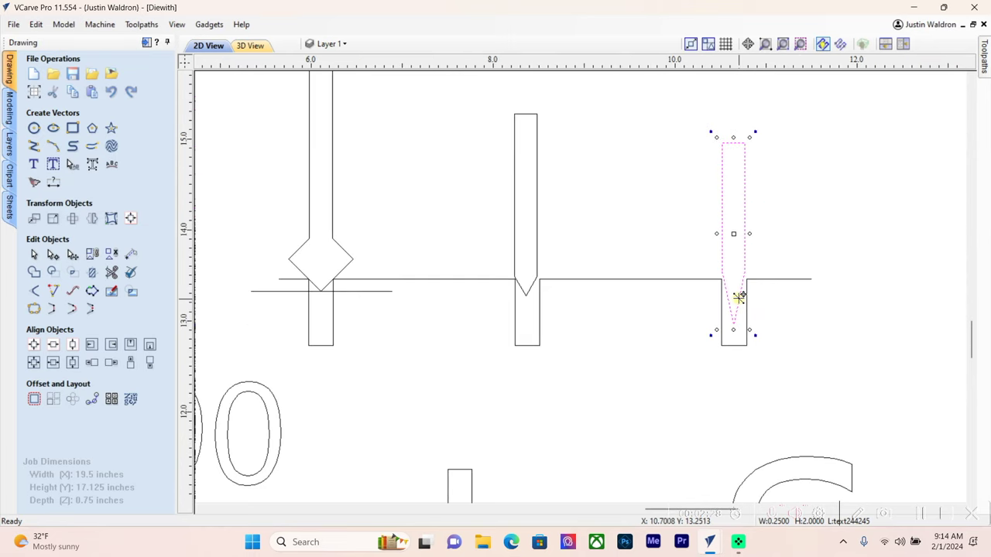
click(33, 146)
click(280, 304)
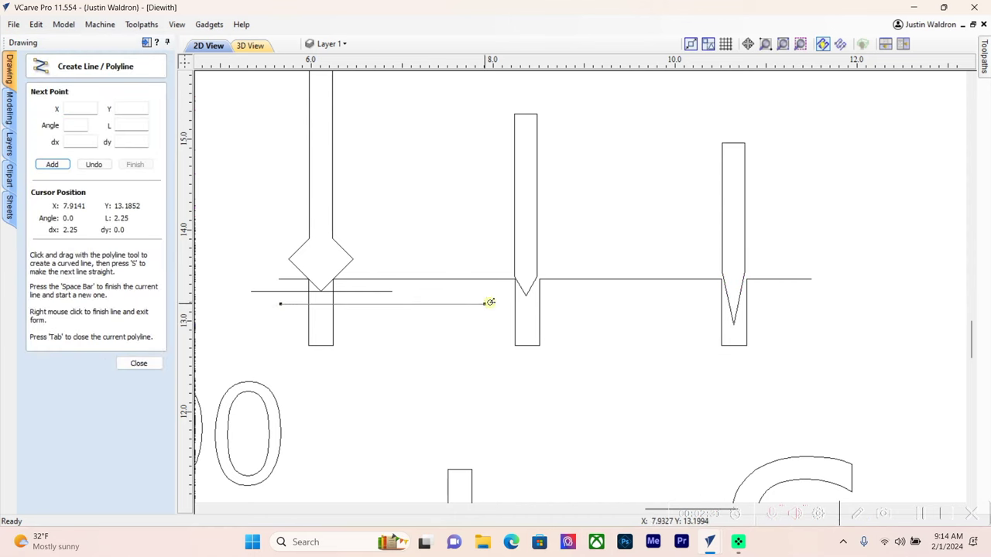
click(781, 303)
right_click(780, 304)
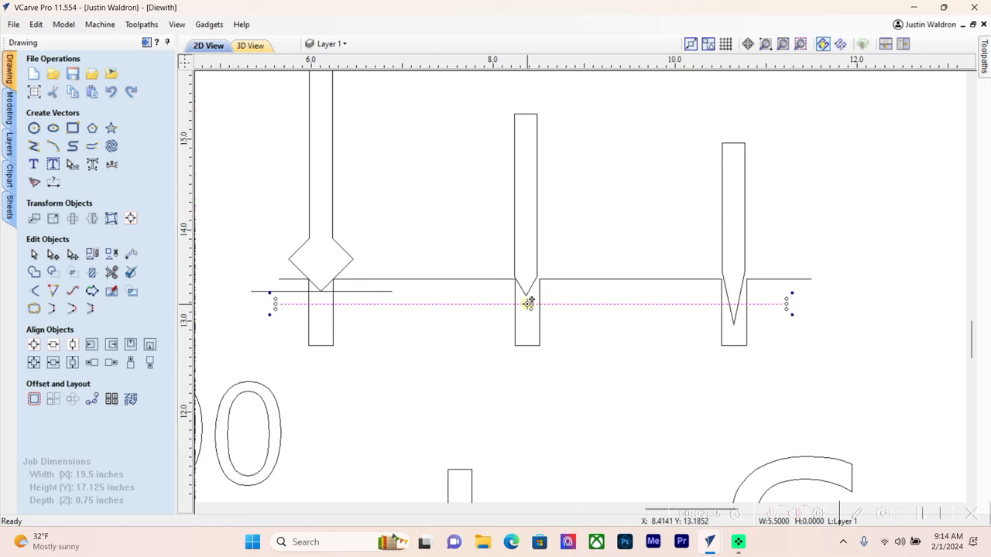
- Move the new horizontal line down to the tip of the 18-degree bit to mark its depth
key(Down)
key(Down)
key(Down)
key(Down)
key(Down)
key(Down)
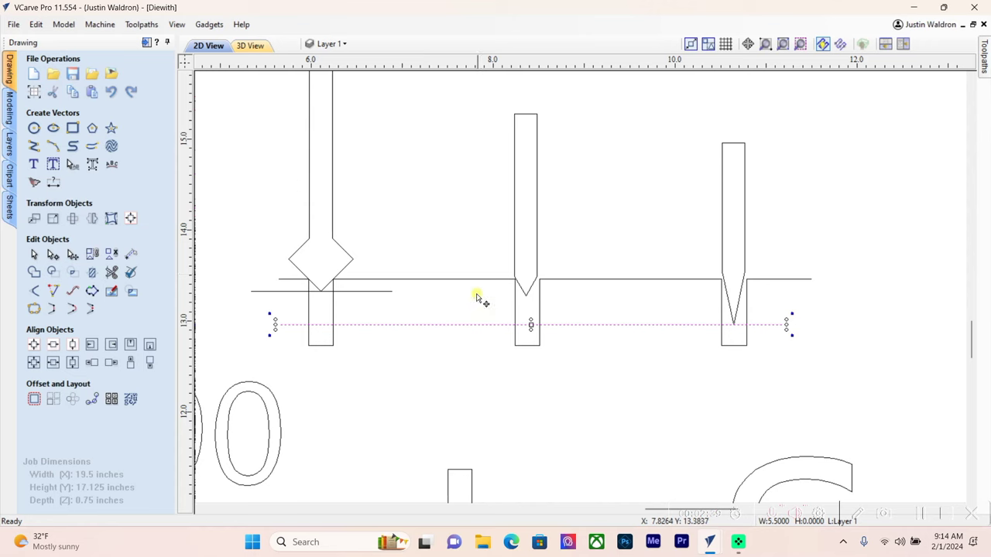
- Measure the vertical distance from the slot's top surface line to the depth line at the 90-degree bit's tip
scroll(475, 305, down, 2)
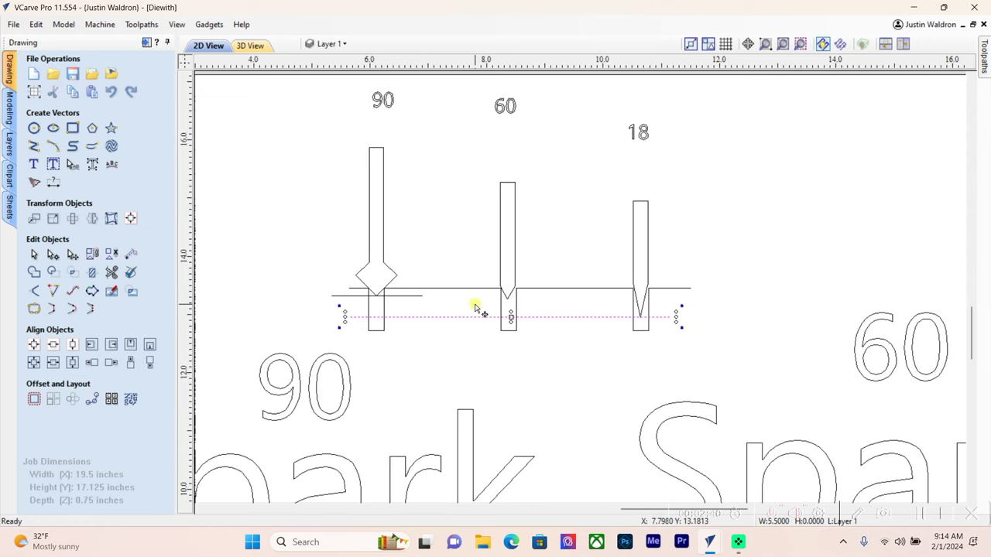
click(147, 43)
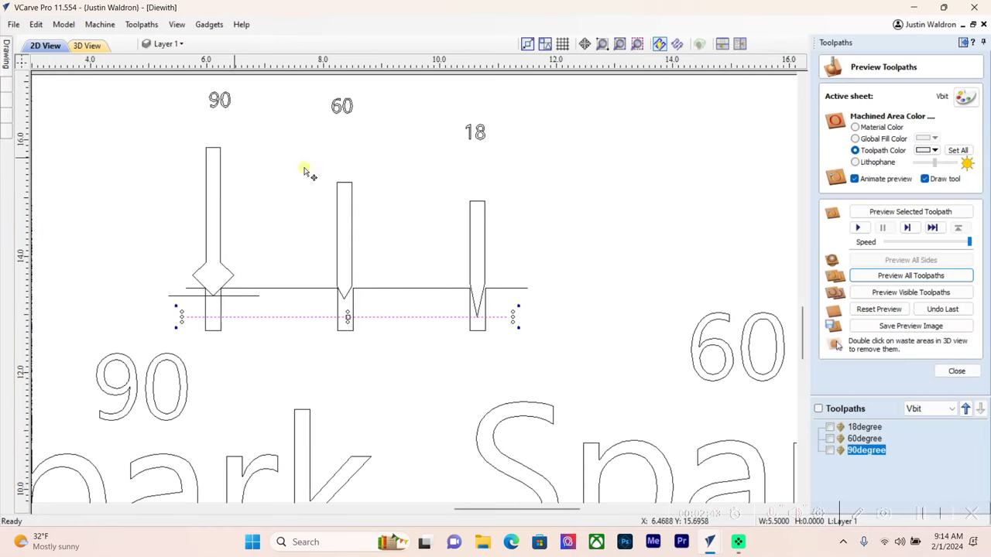
click(962, 44)
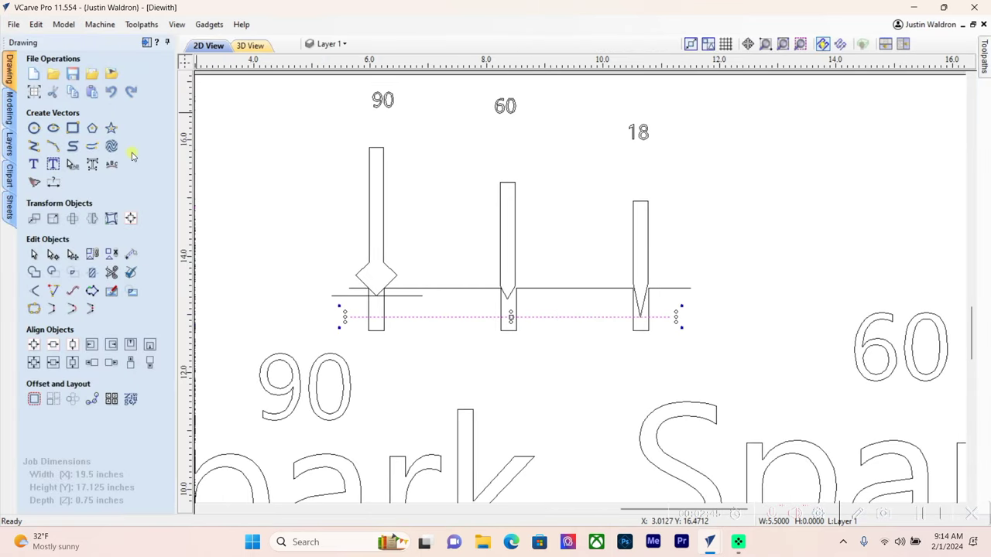
click(120, 253)
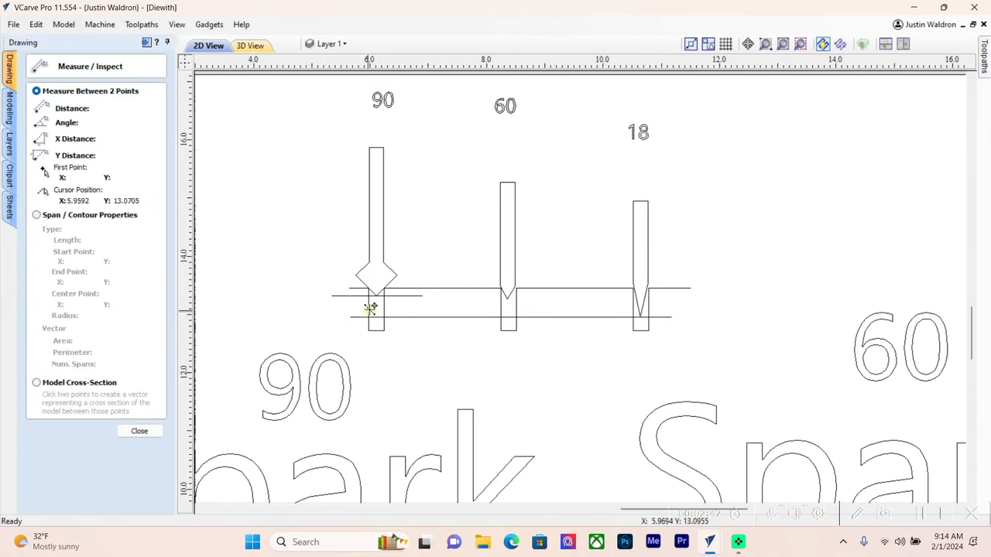
scroll(370, 303, up, 5)
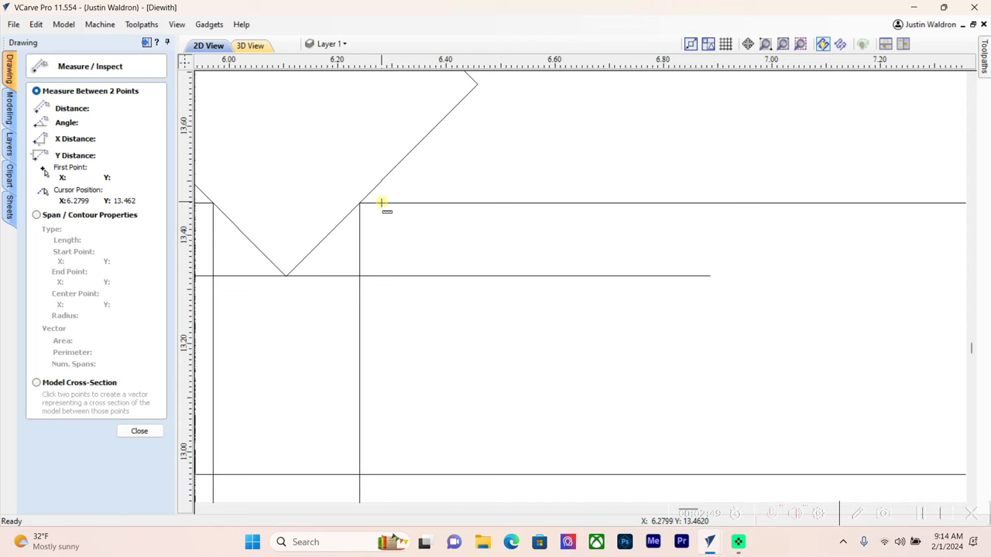
drag(382, 202, 383, 274)
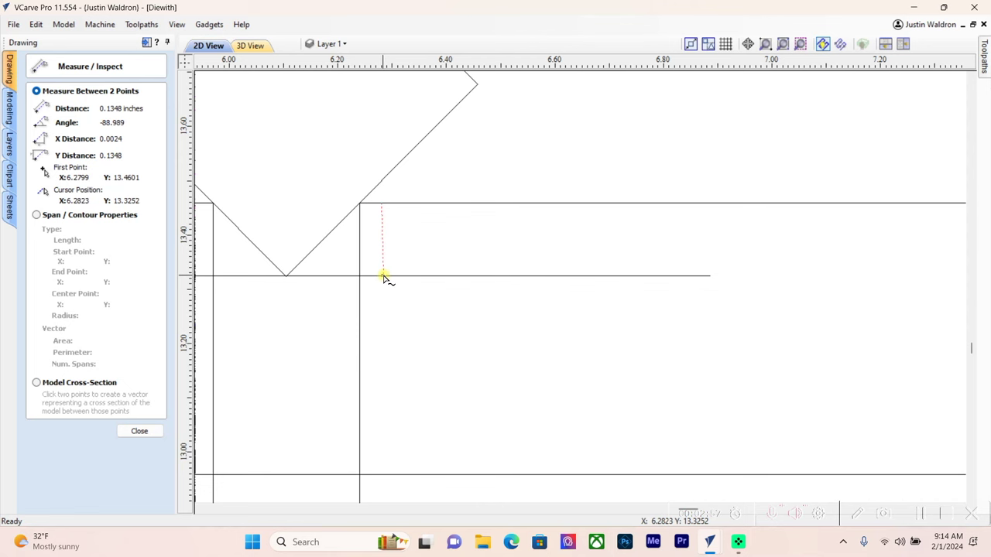
key(Escape)
- Open the 90degree V-Carve toolpath with its existing settings and recalculate it
scroll(383, 276, down, 3)
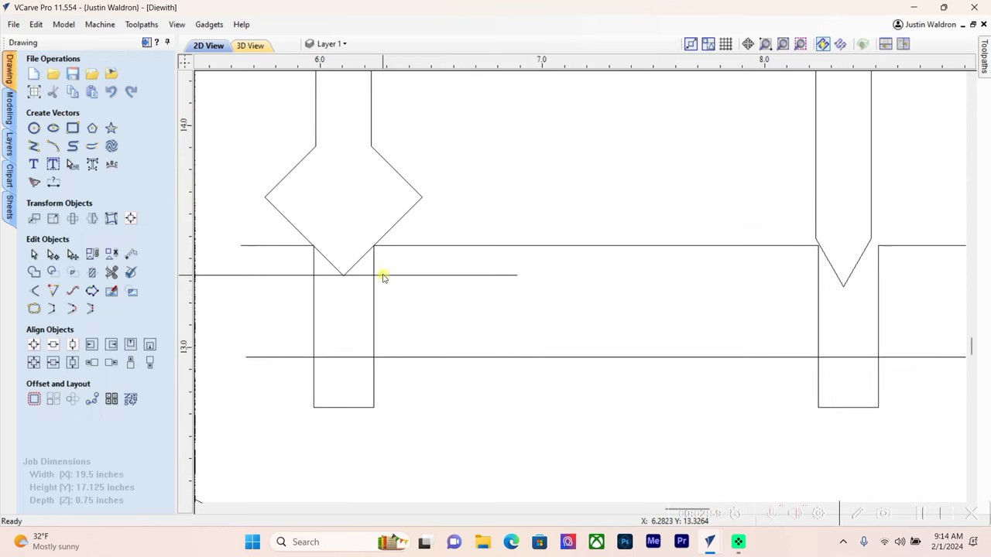
click(146, 44)
scroll(356, 243, down, 4)
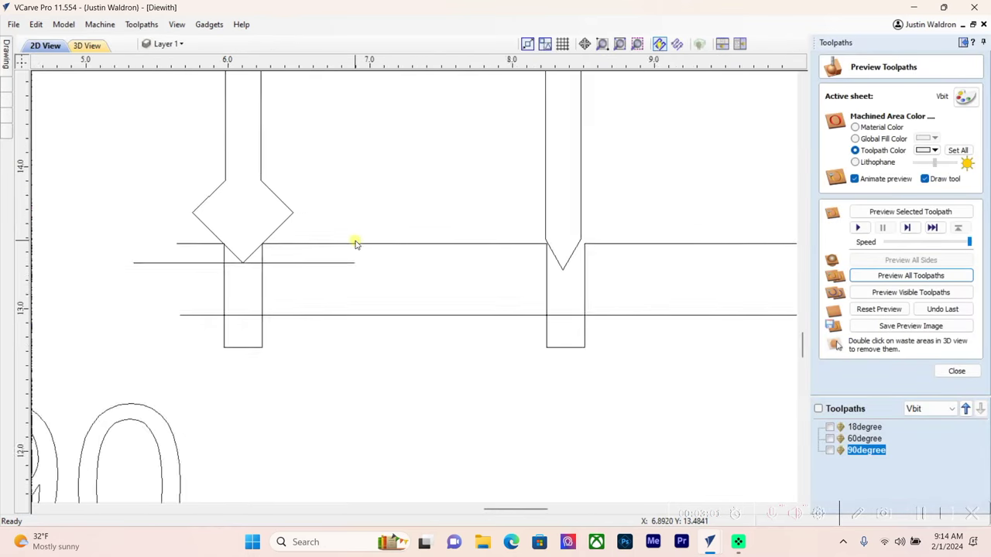
double_click(867, 450)
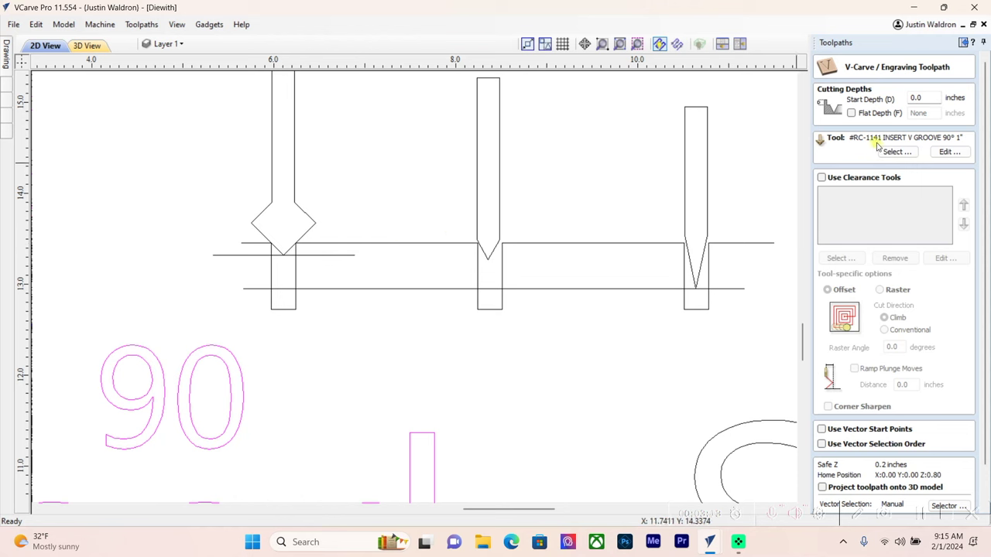
scroll(887, 292, down, 2)
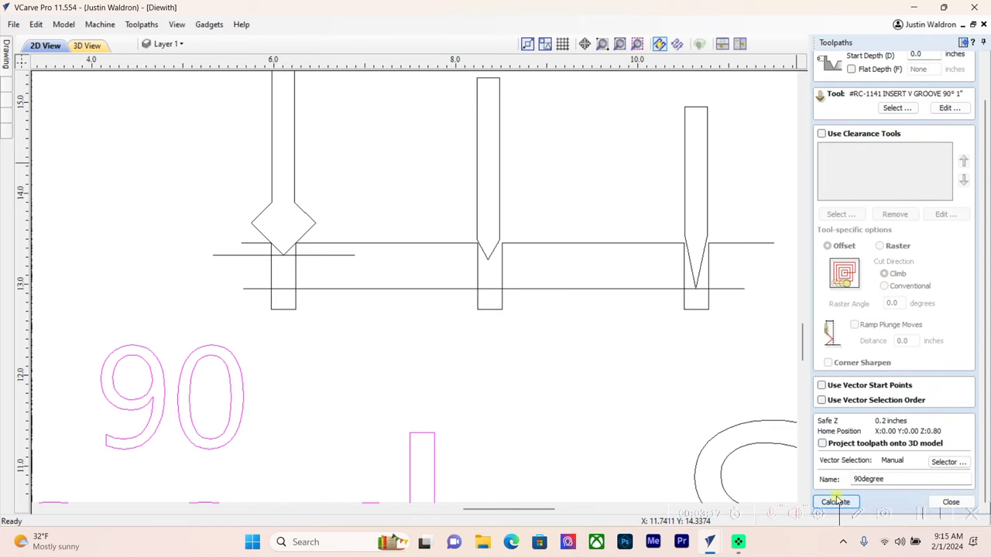
click(836, 502)
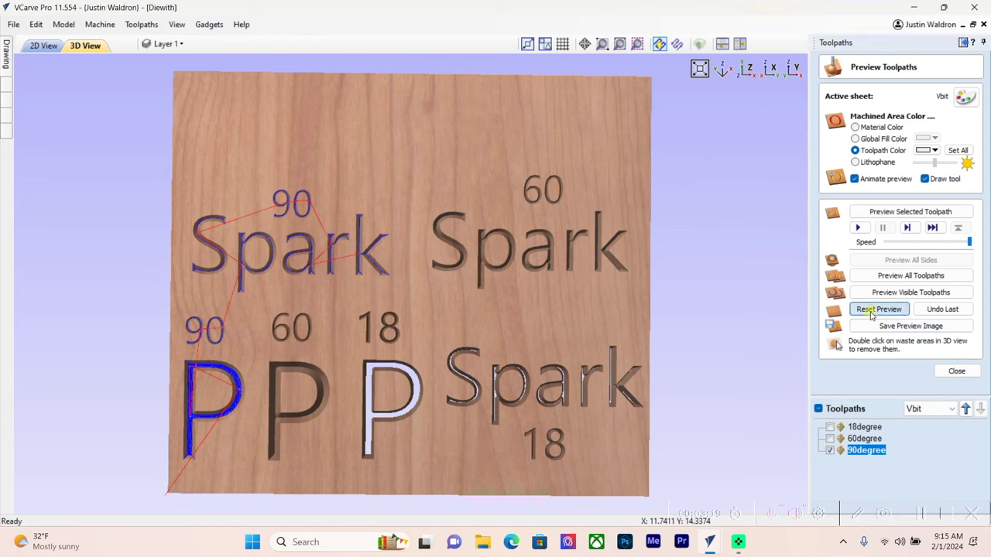
- Reset the 3D preview and simulate only the visible 90degree toolpath to inspect its carved lettering
click(872, 310)
click(875, 292)
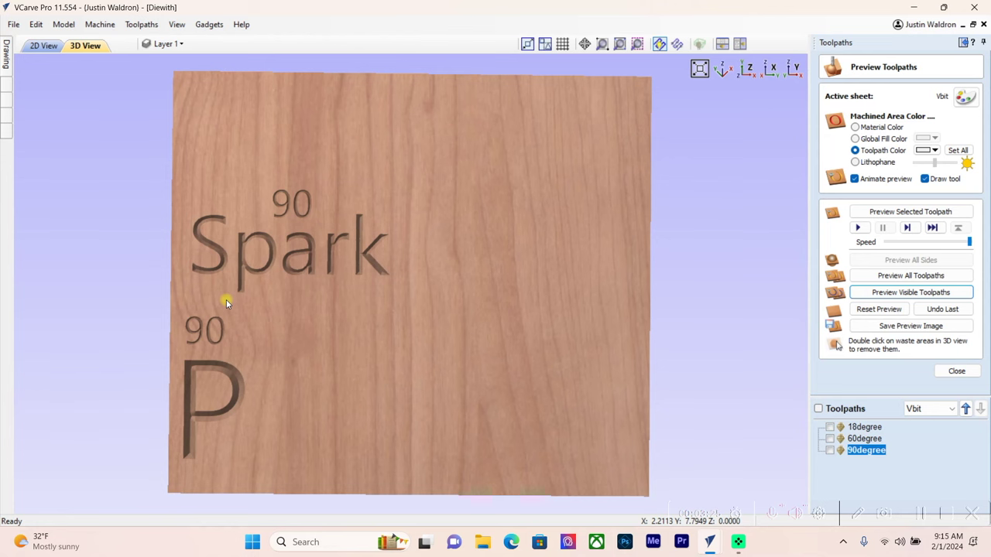
scroll(227, 302, up, 4)
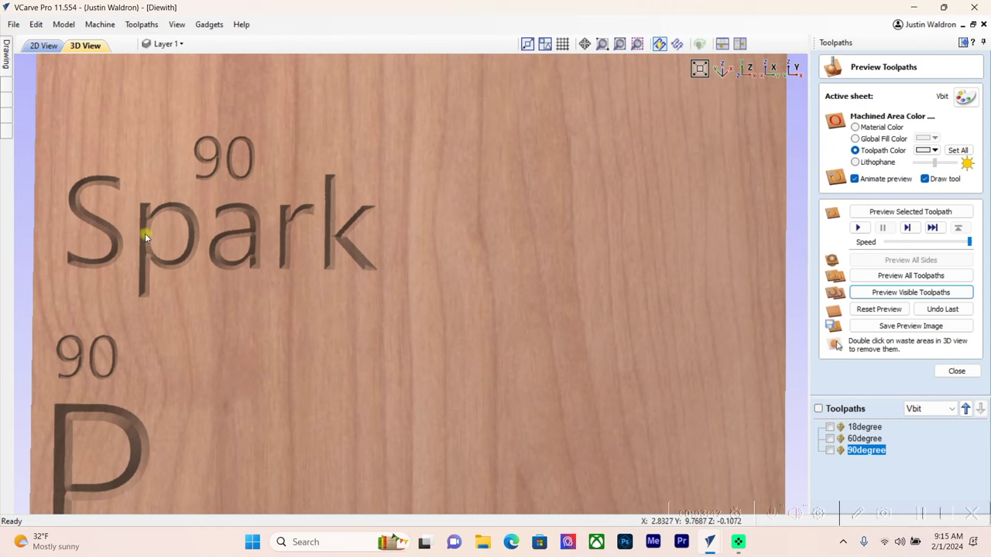
- Simulate all V-bit toolpaths in the 3D preview and compare the 90- and 60-degree "Spark" lettering up close
scroll(145, 233, down, 2)
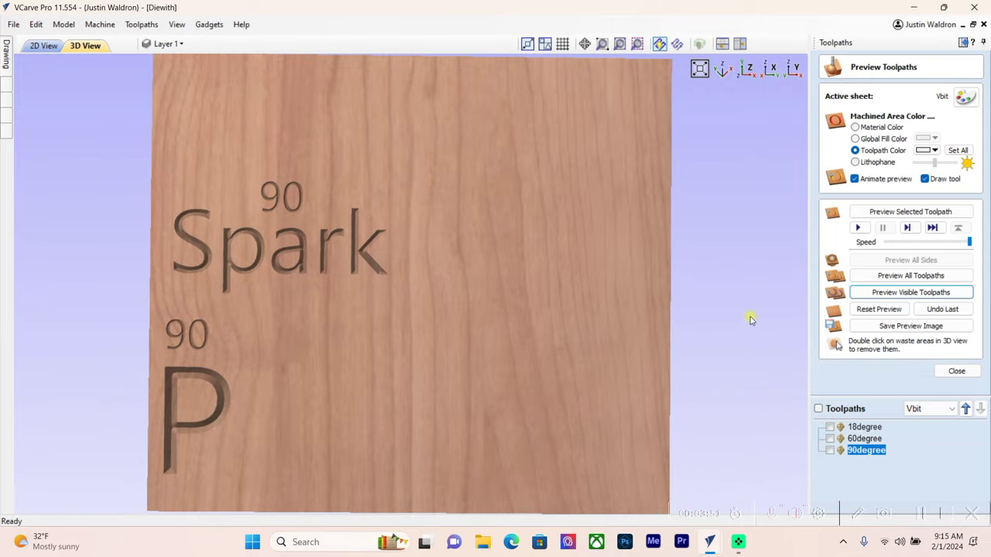
click(881, 277)
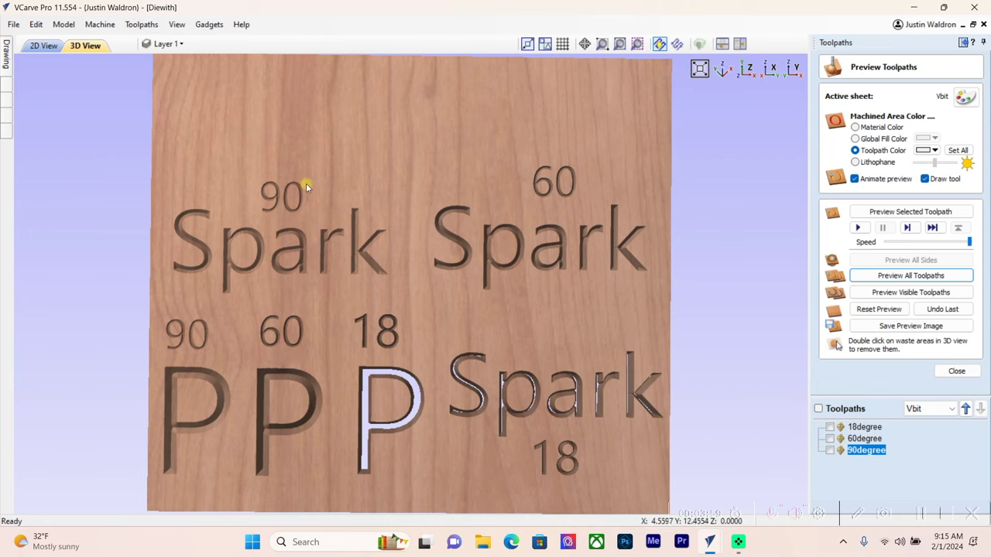
scroll(215, 263, up, 5)
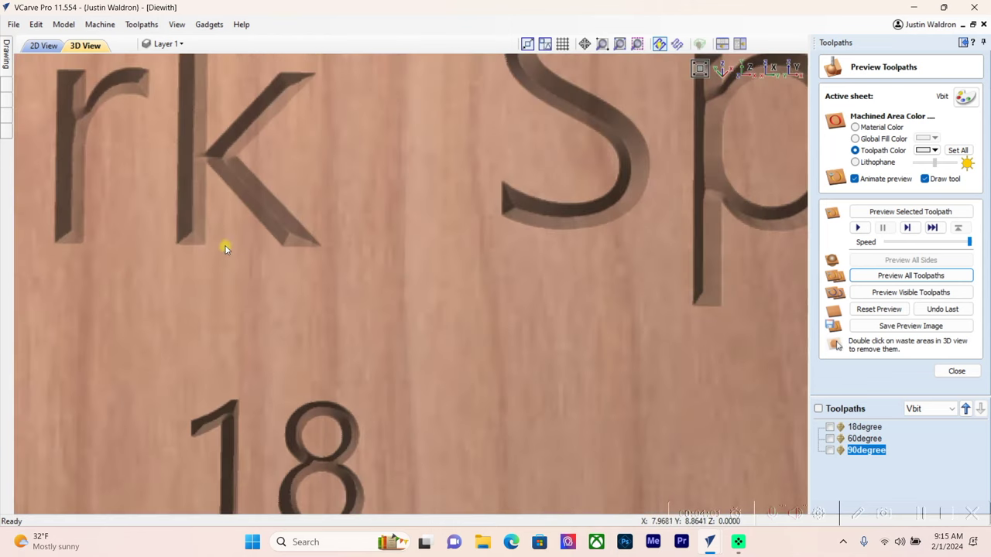
scroll(167, 154, down, 2)
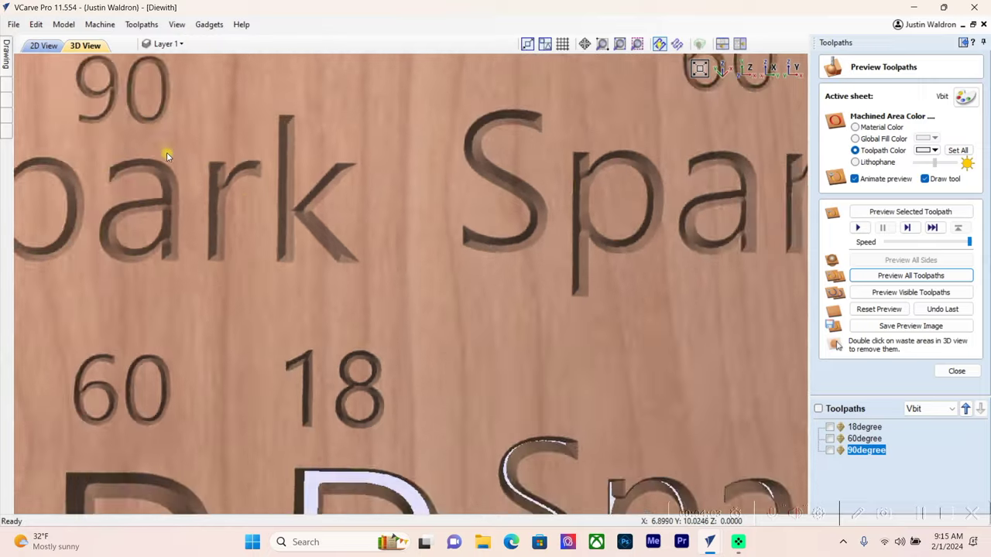
scroll(166, 154, down, 3)
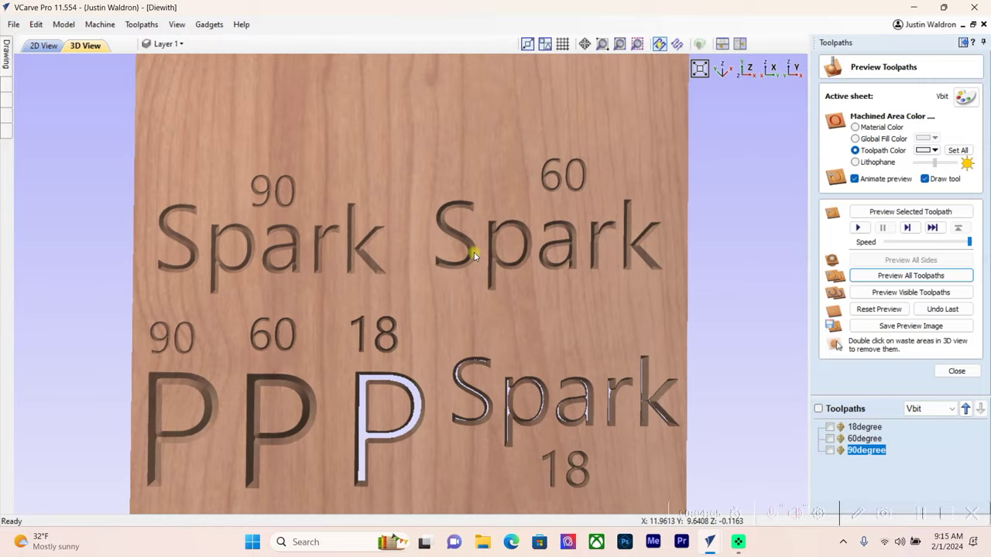
scroll(474, 254, up, 5)
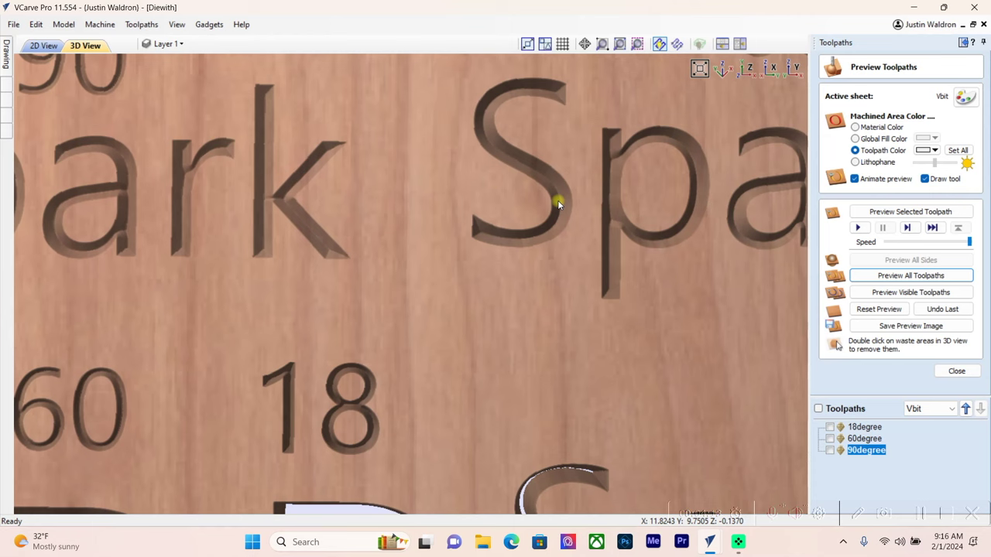
scroll(558, 200, down, 5)
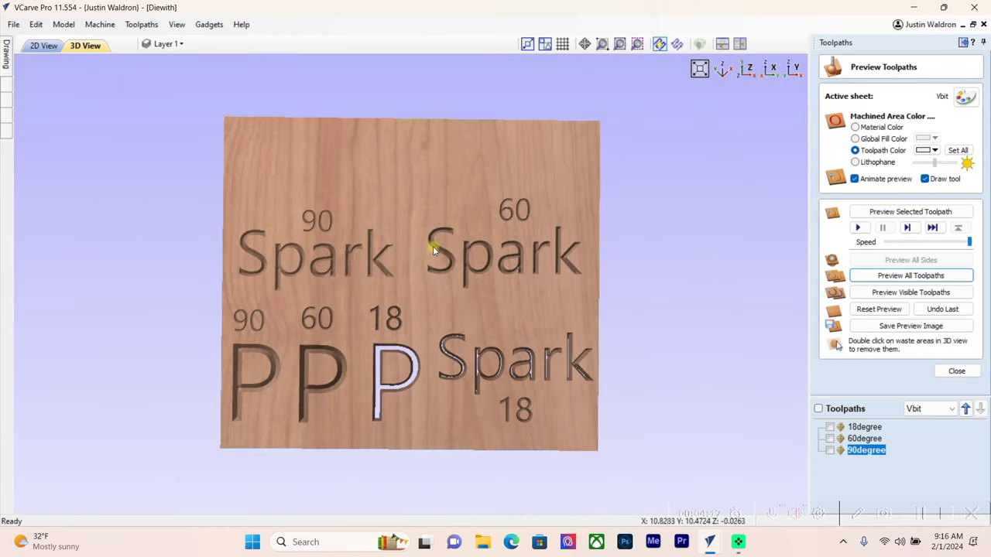
- Examine the 18-degree "P" and "Spark" carvings against the 60- and 90-degree versions from several zoom levels and angles
scroll(456, 376, up, 3)
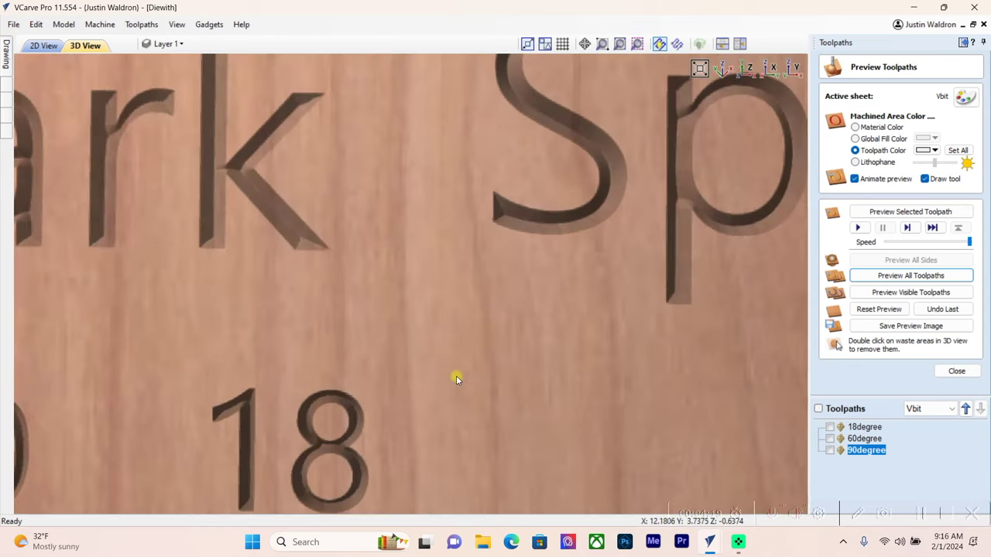
drag(456, 376, 436, 408)
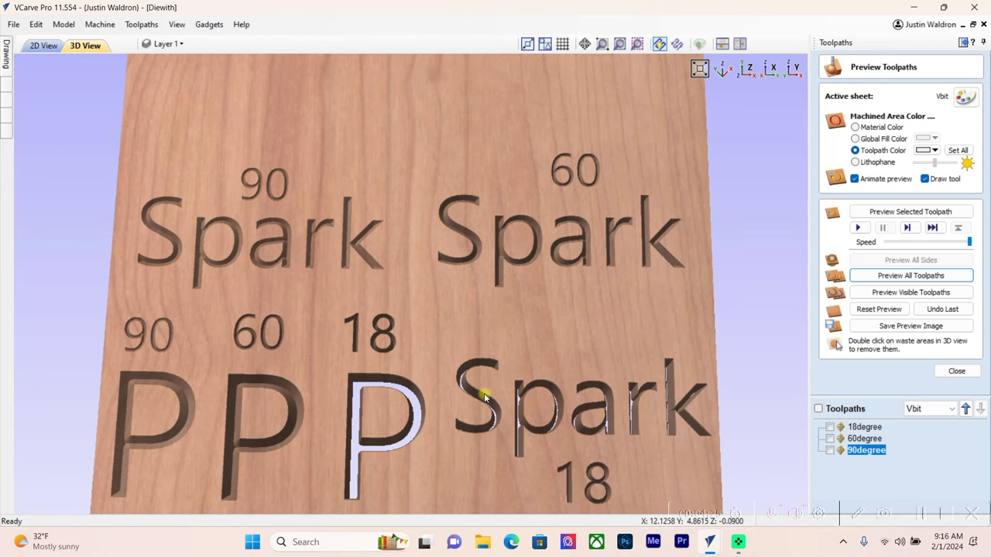
scroll(457, 385, down, 3)
drag(426, 380, 407, 422)
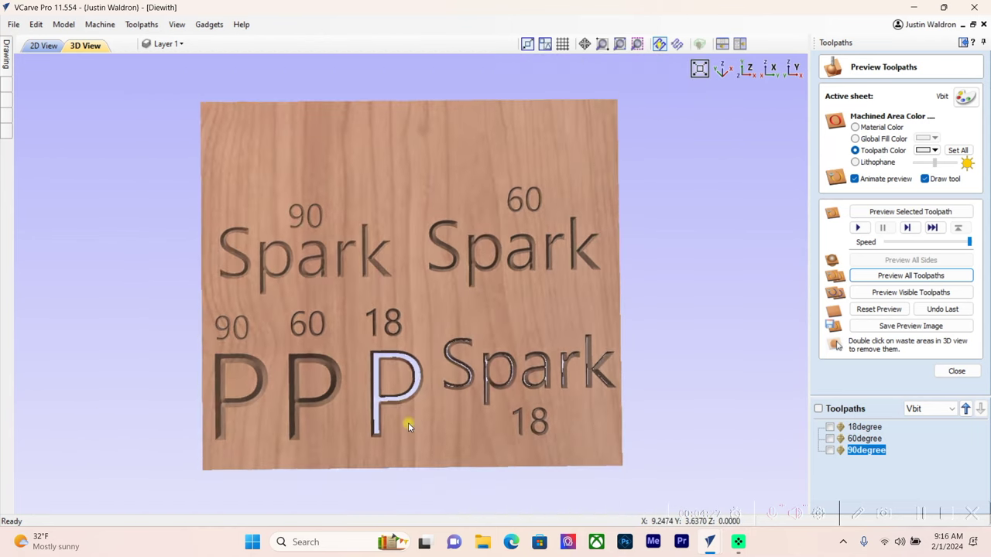
scroll(530, 443, up, 2)
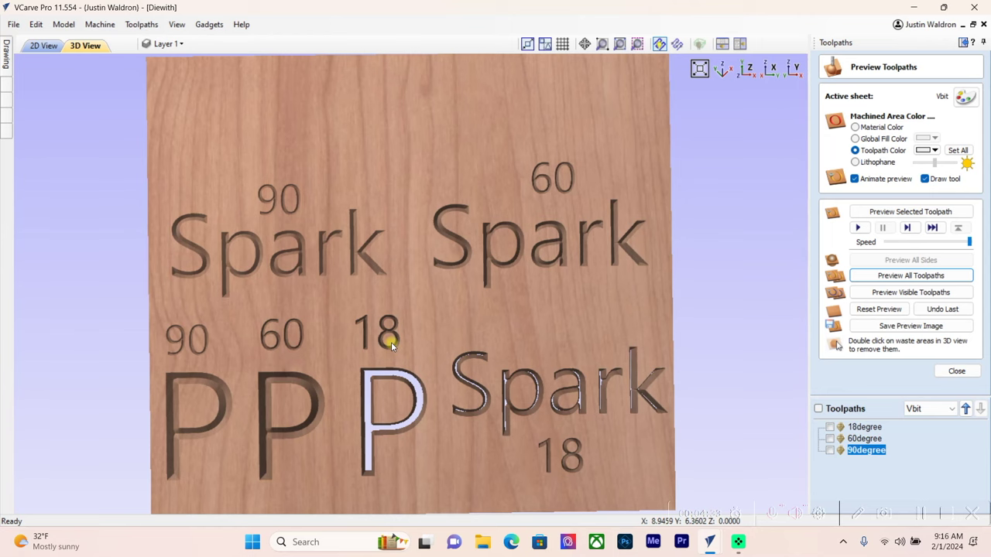
scroll(391, 343, up, 2)
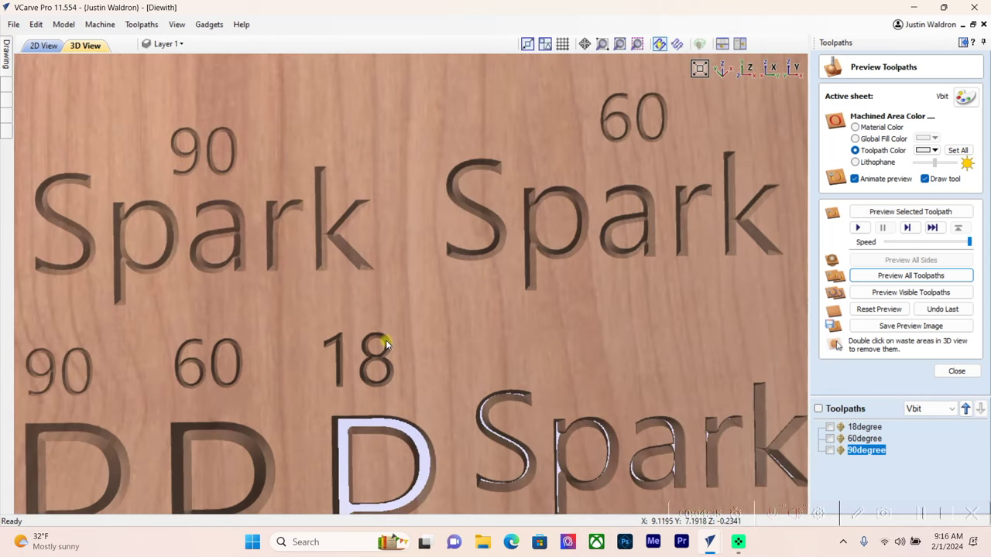
scroll(388, 340, down, 3)
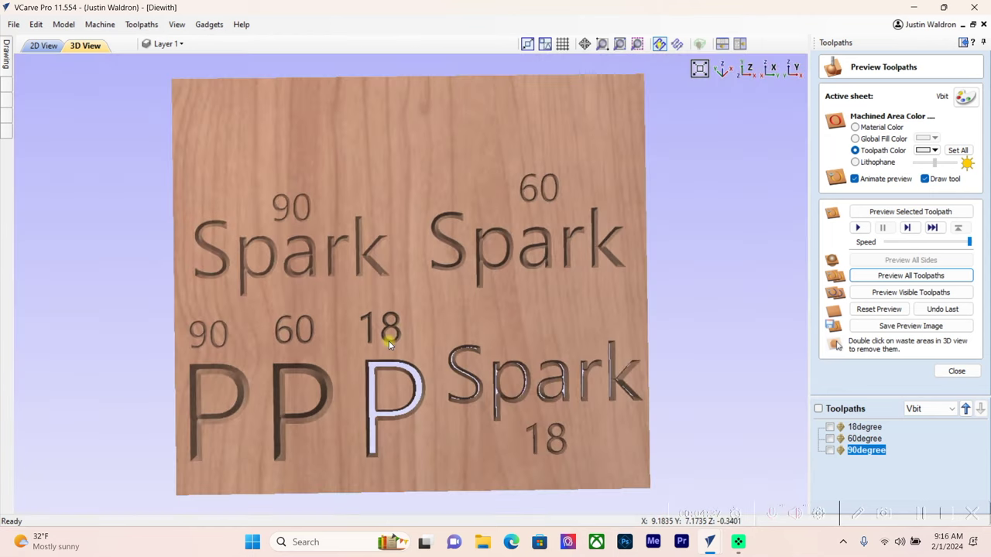
drag(464, 343, 457, 359)
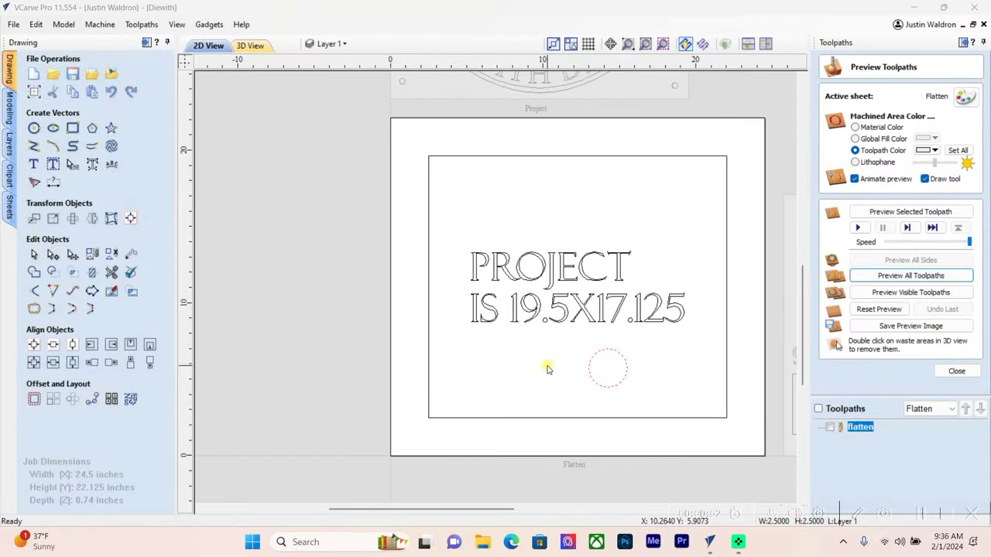
- Move the 2.5-inch circle on the Flatten sheet into the margin between the project rectangle's right edge and the outer boundary
drag(479, 509, 504, 515)
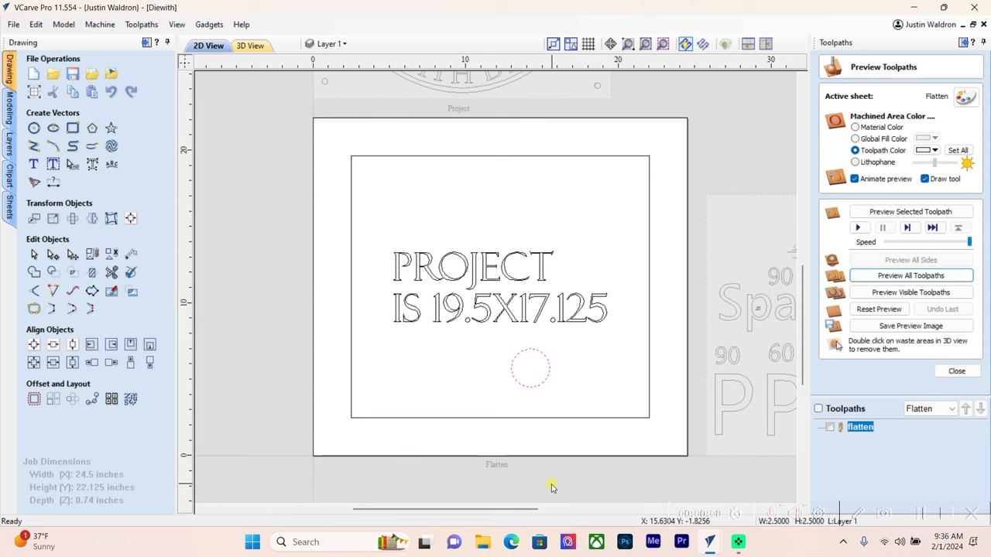
click(527, 418)
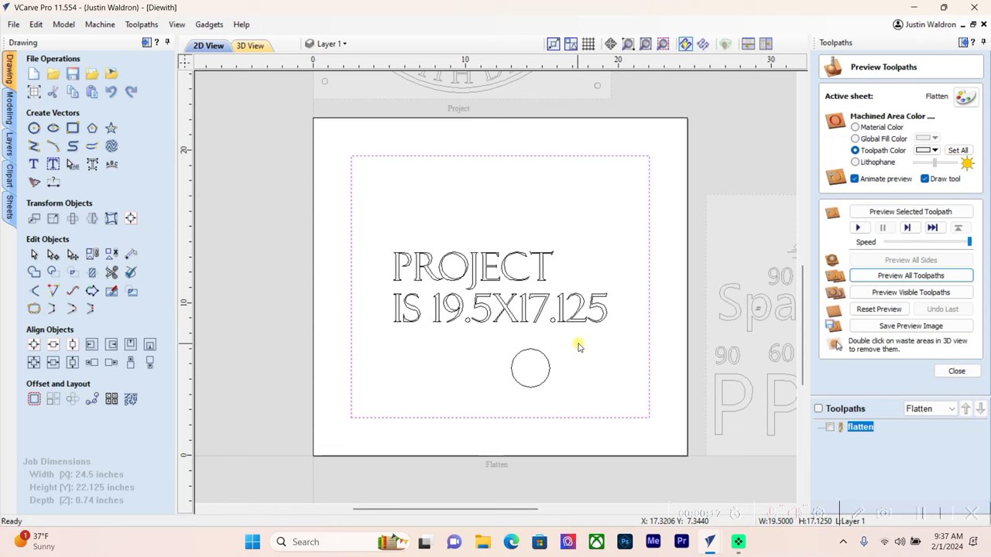
click(548, 387)
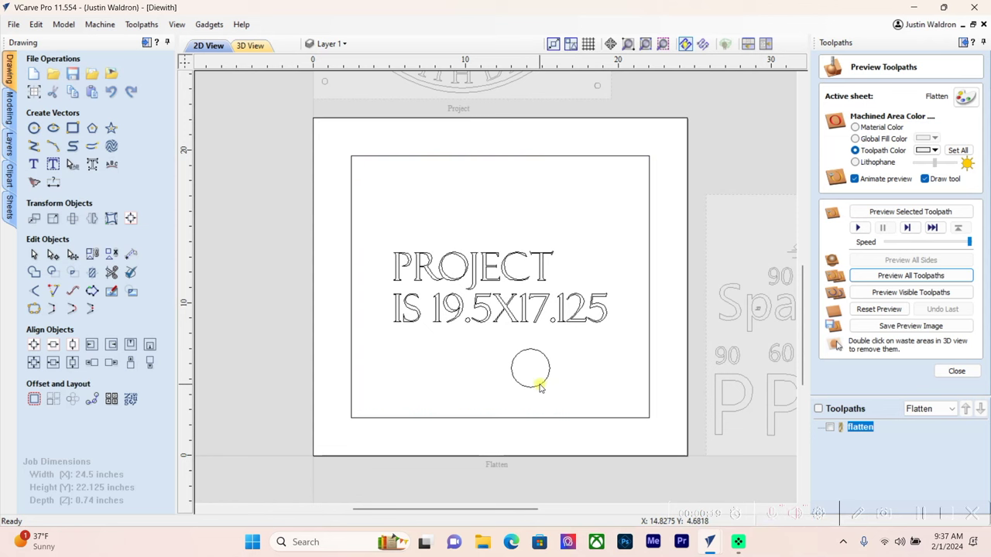
click(540, 387)
click(540, 386)
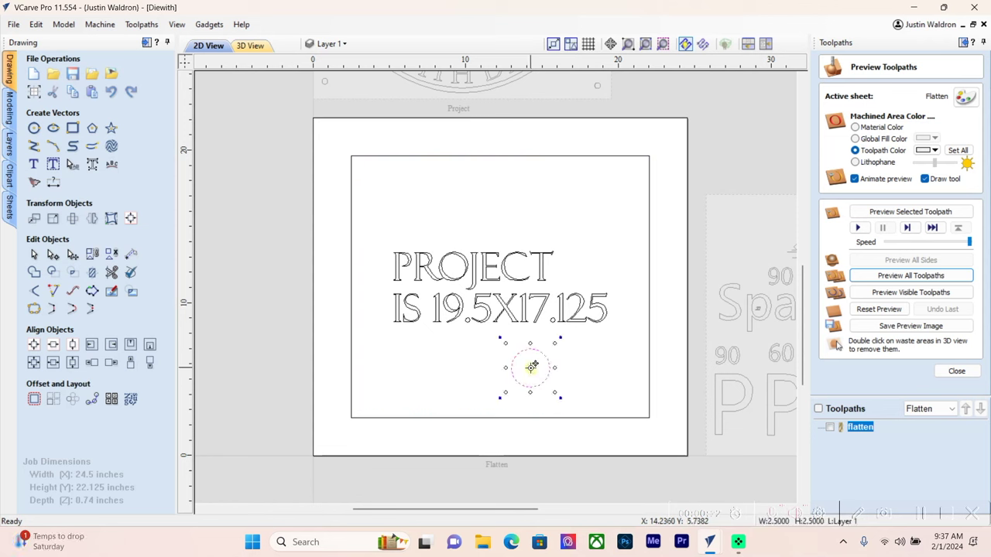
drag(531, 367, 666, 376)
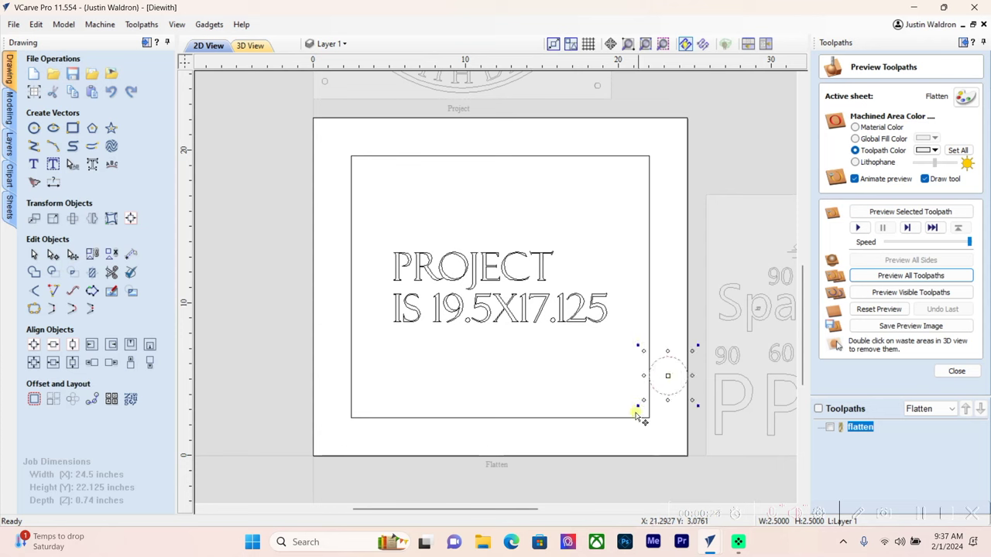
- Move the 2.5-inch circle inside the project rectangle's lower-right corner, then return it to the right-hand margin
click(591, 420)
click(572, 456)
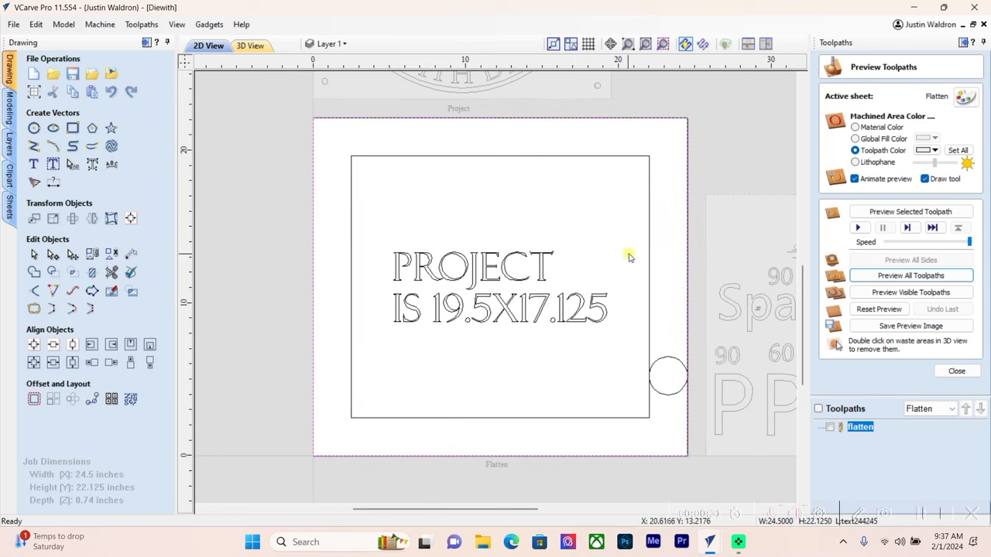
click(668, 396)
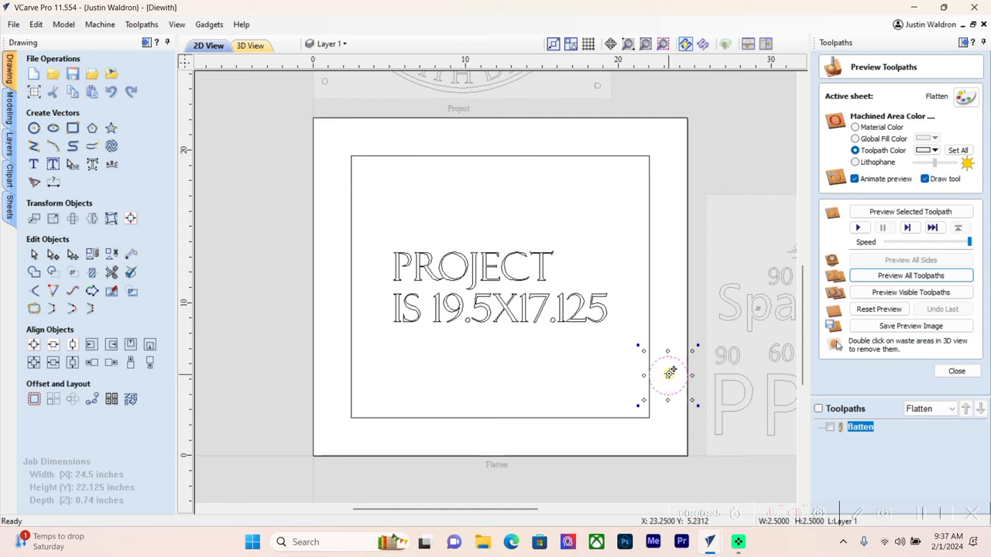
drag(668, 374, 631, 405)
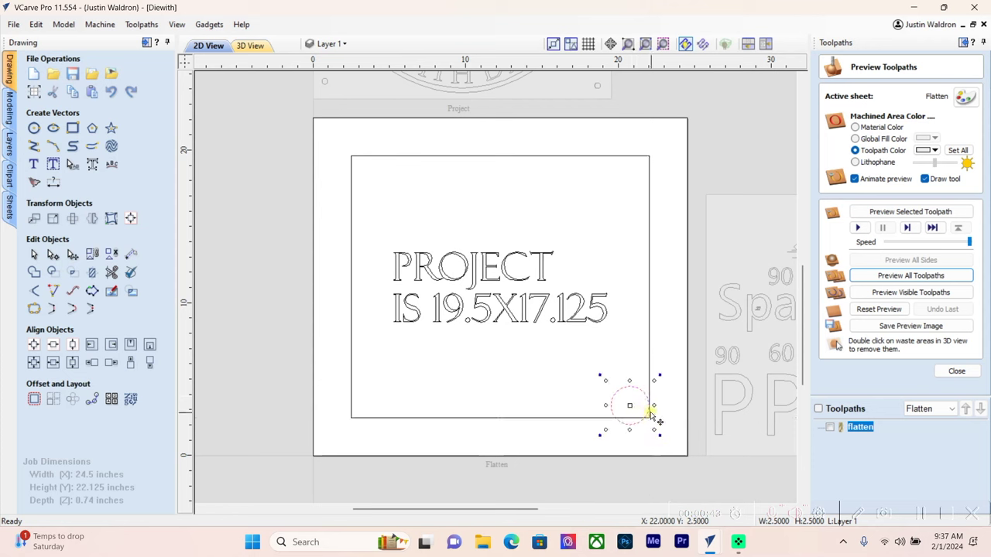
drag(629, 405, 665, 378)
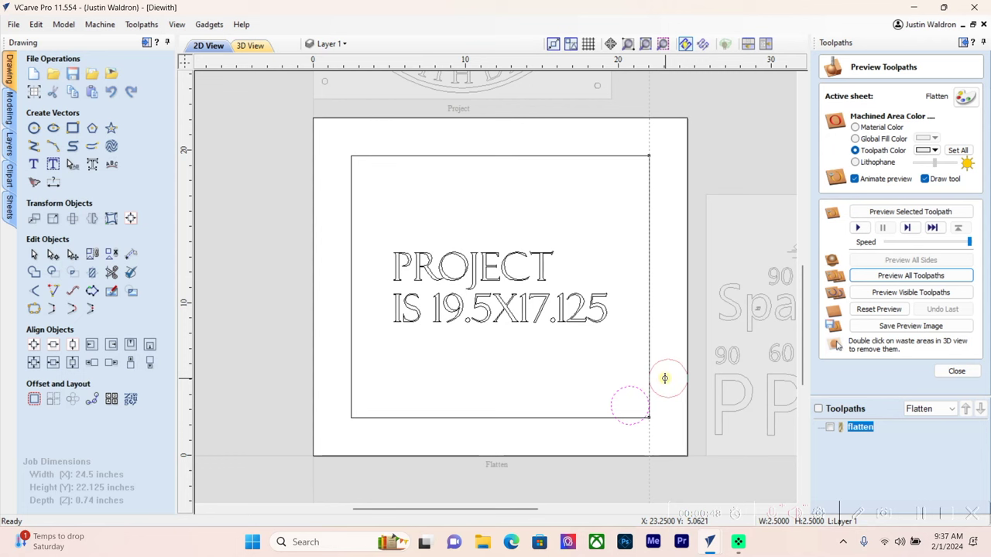
drag(665, 377, 665, 378)
click(650, 433)
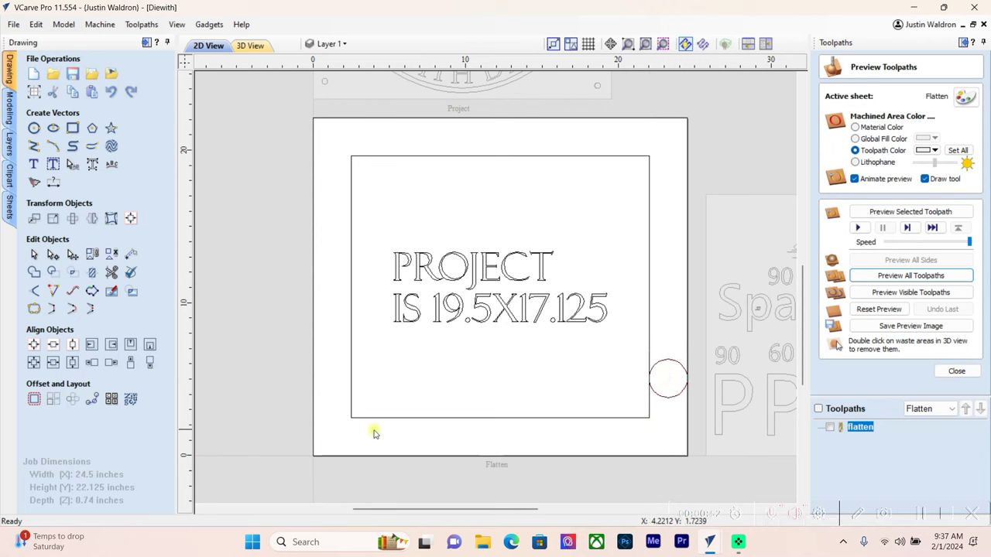
- Move the 2.5-inch circle to the sheet's lower-left corner so it straddles the outer boundary's left edge
click(663, 398)
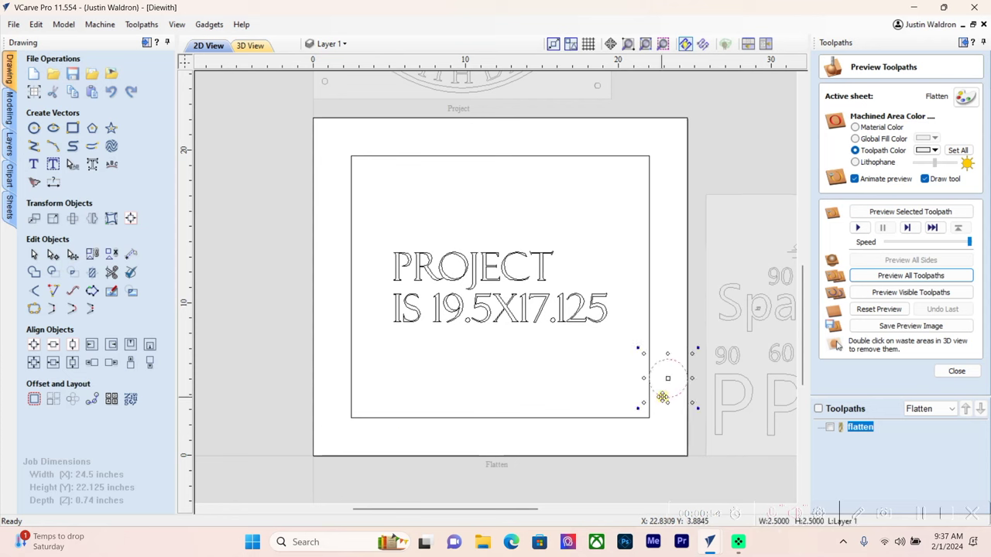
drag(665, 378, 332, 435)
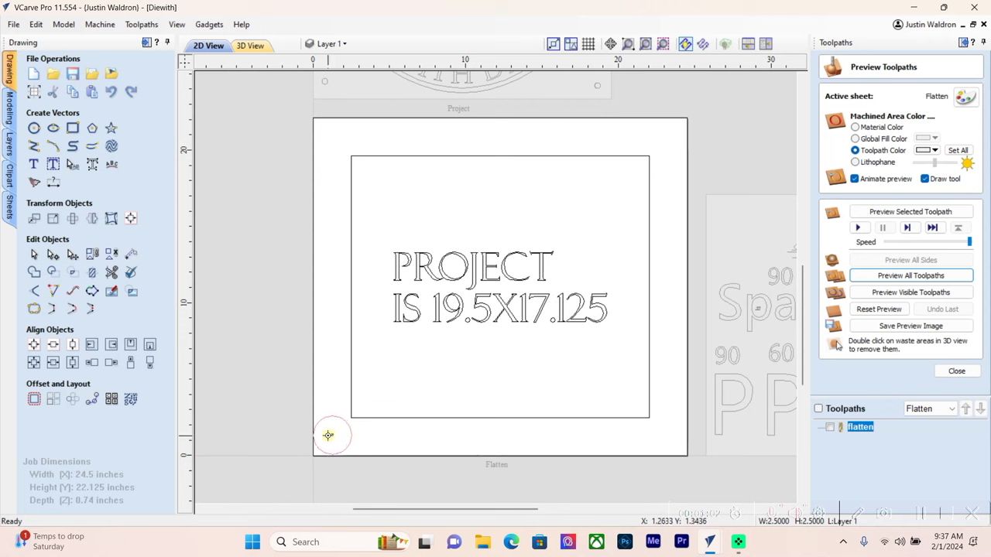
drag(332, 432, 323, 434)
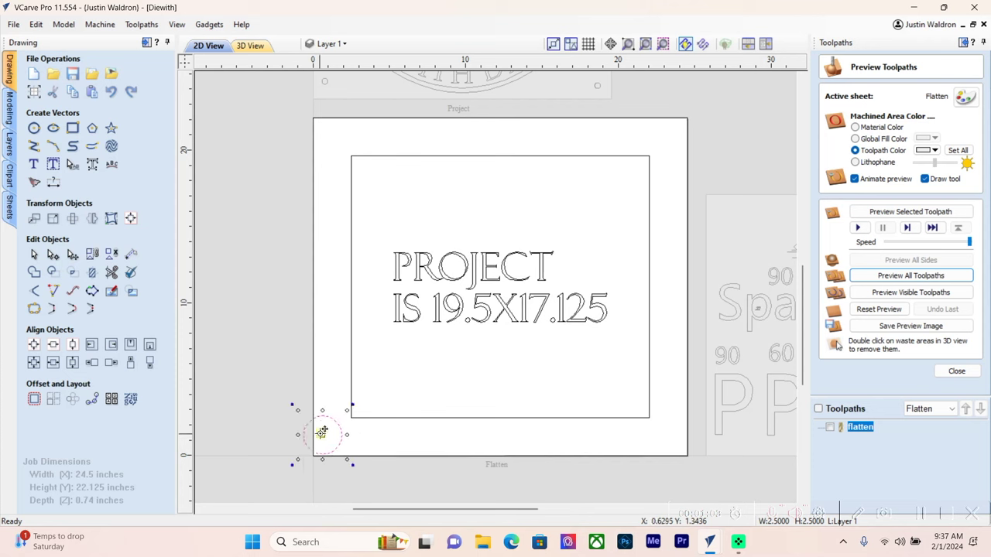
- Select the outer boundary rectangle and open the flatten pocket toolpath to review its settings
click(551, 457)
double_click(861, 427)
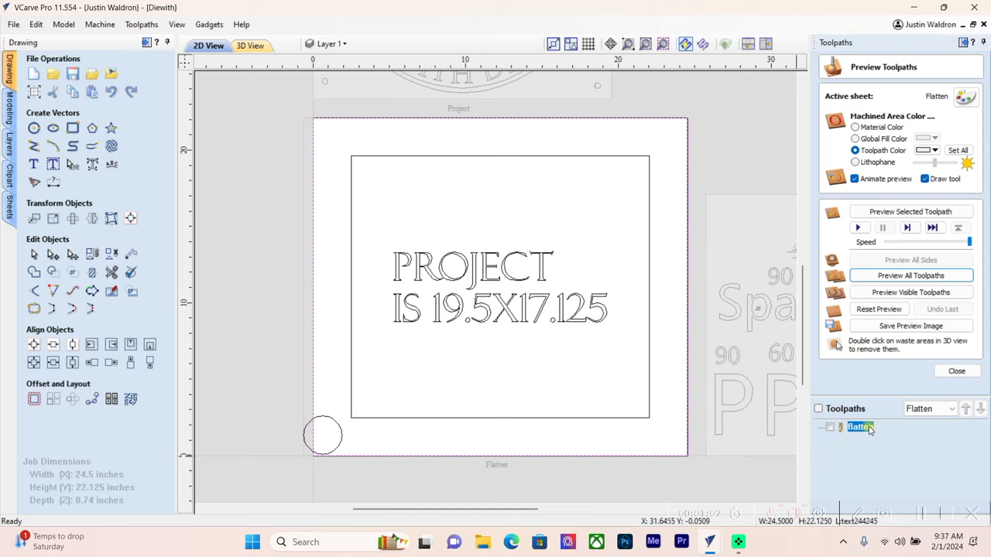
scroll(865, 360, down, 1)
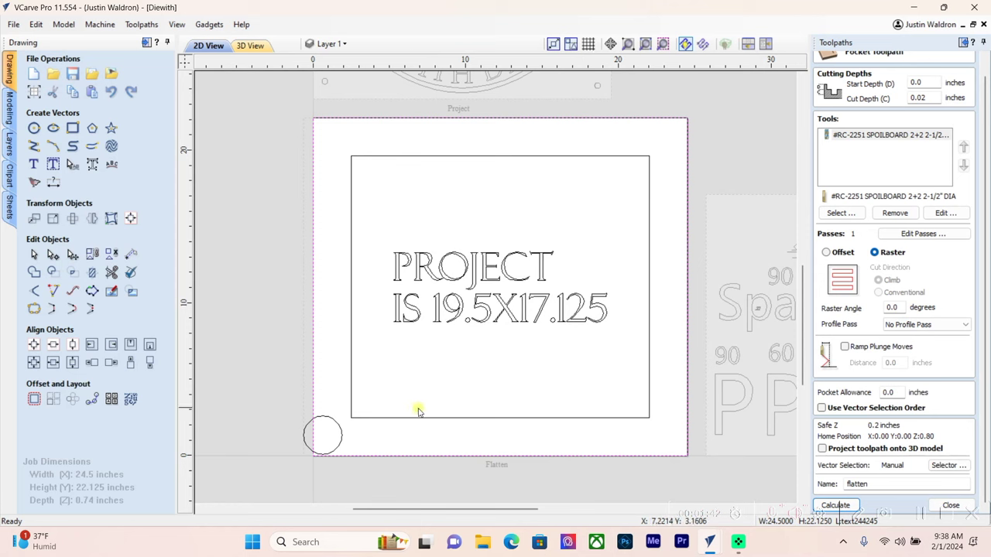
- Move the 2.5-inch circle back into the margin right of the project rectangle and deselect it
click(342, 436)
drag(328, 434, 512, 295)
drag(621, 367, 665, 363)
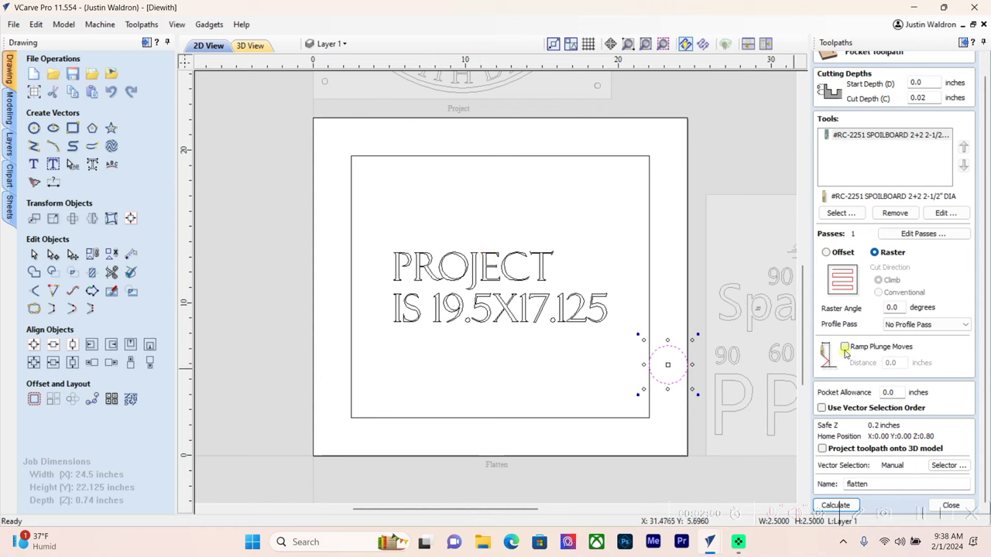
right_click(675, 368)
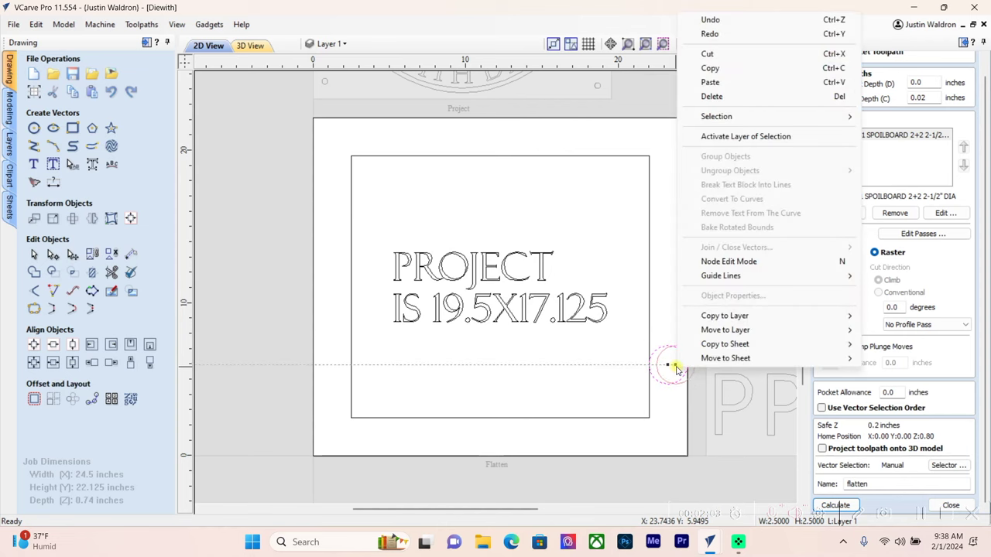
click(643, 393)
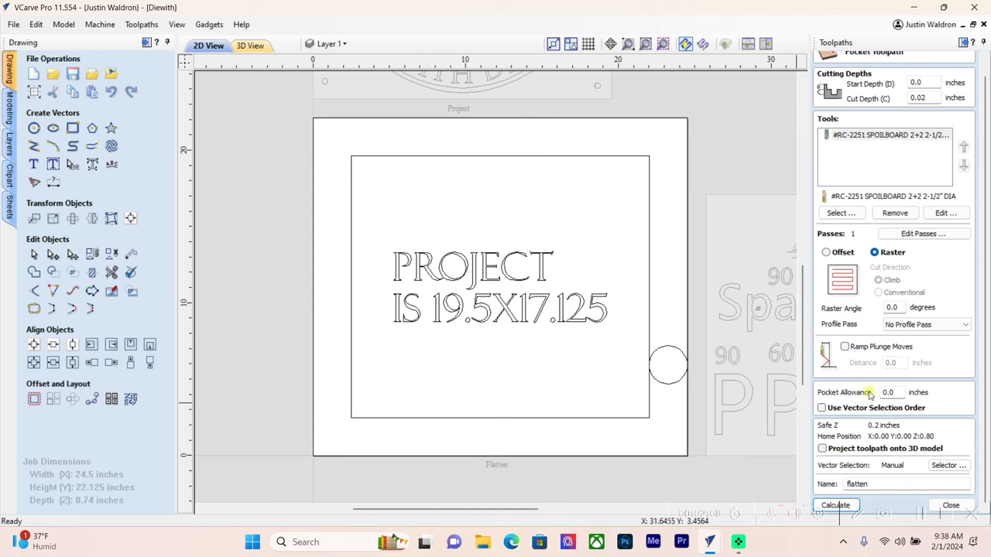
- Select the outer boundary rectangle and calculate the flatten pocket toolpath
click(836, 504)
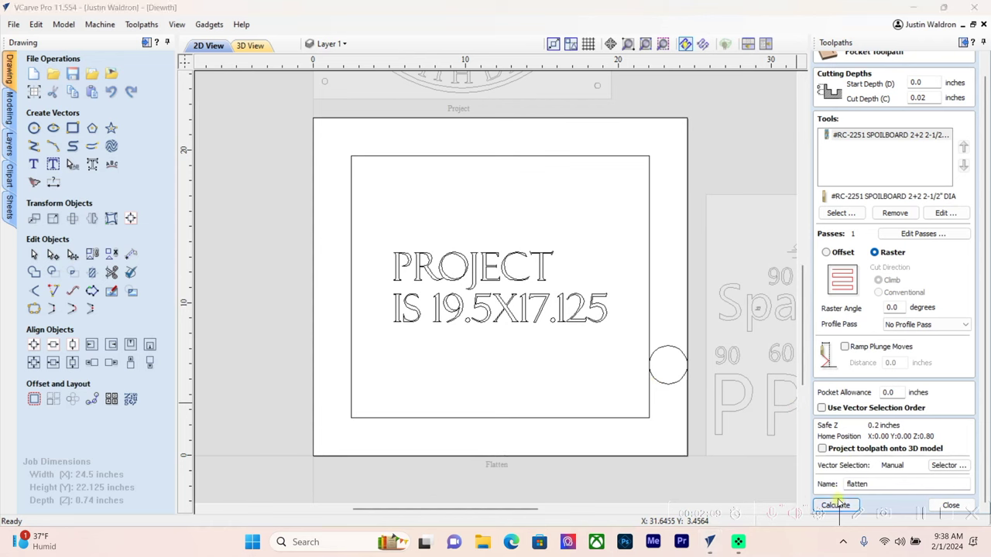
click(494, 298)
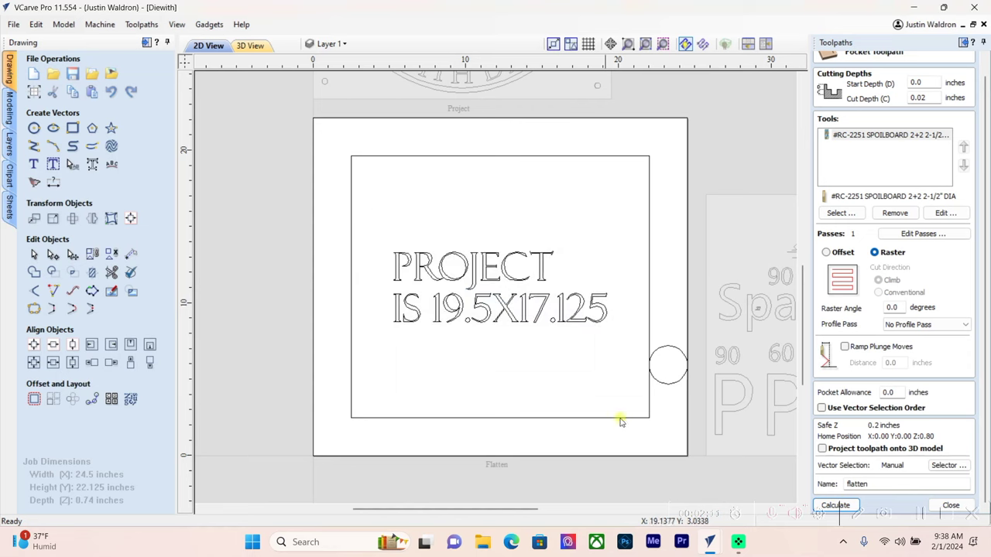
click(672, 456)
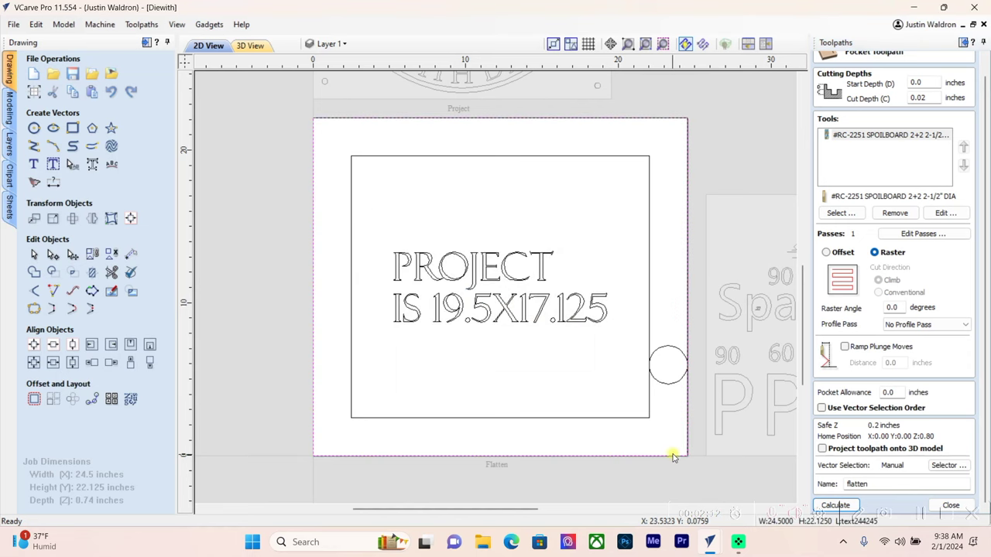
click(835, 505)
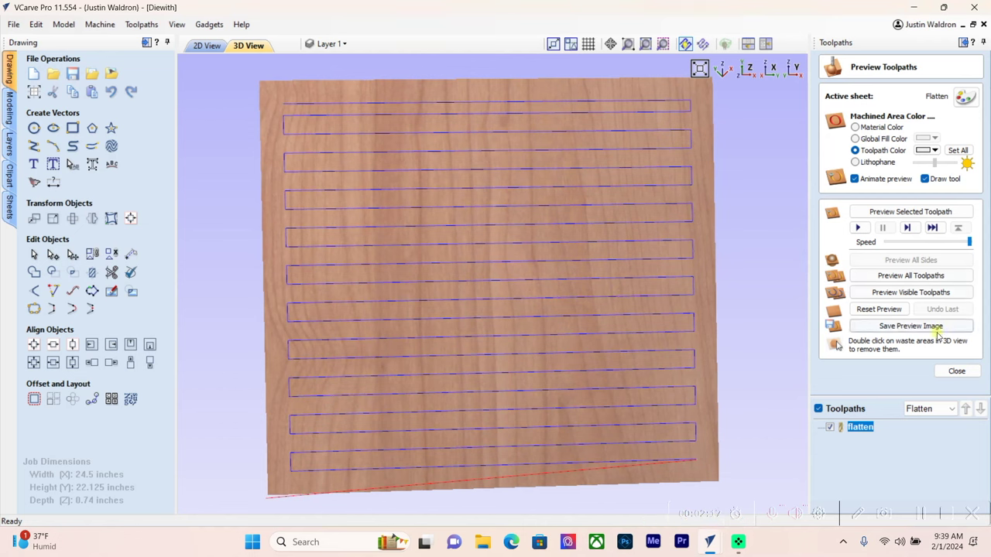
- Preview the flatten toolpath in 3D, inspect the cut surface and its corners, and return to the 2D view
click(896, 294)
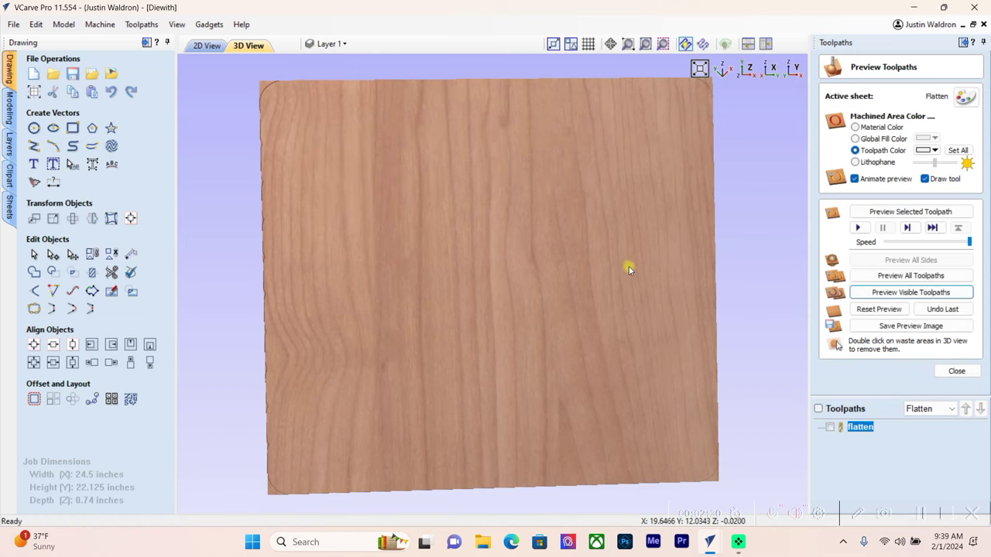
click(957, 372)
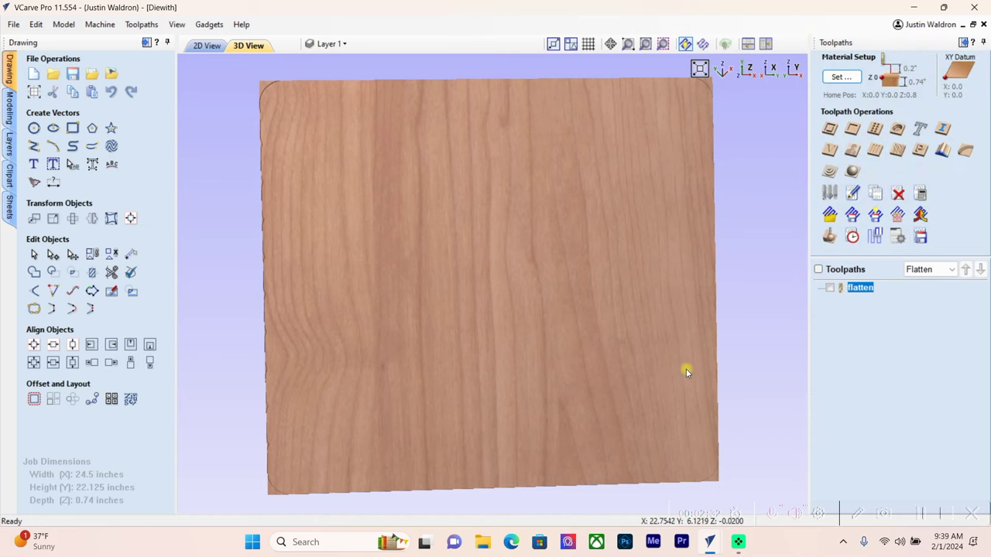
drag(686, 369, 645, 339)
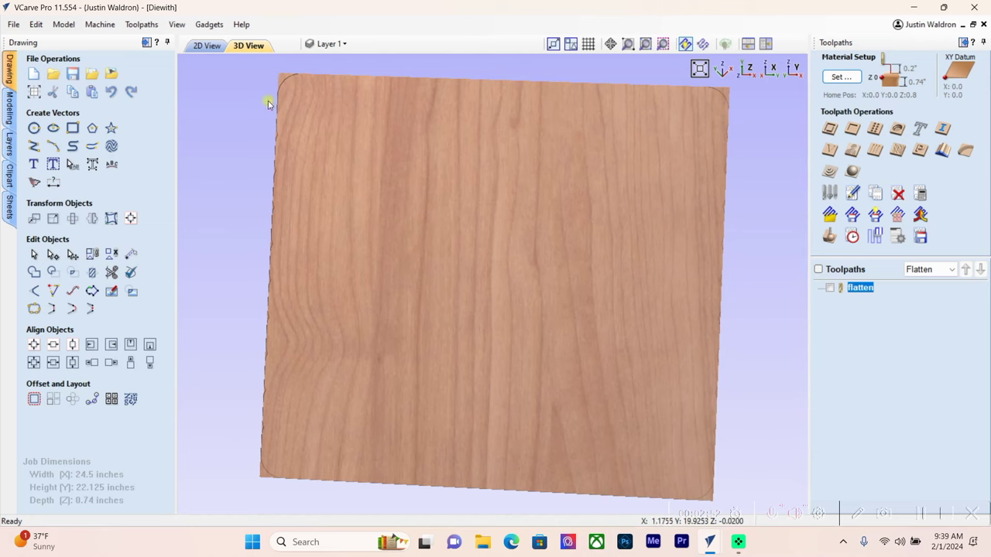
click(207, 45)
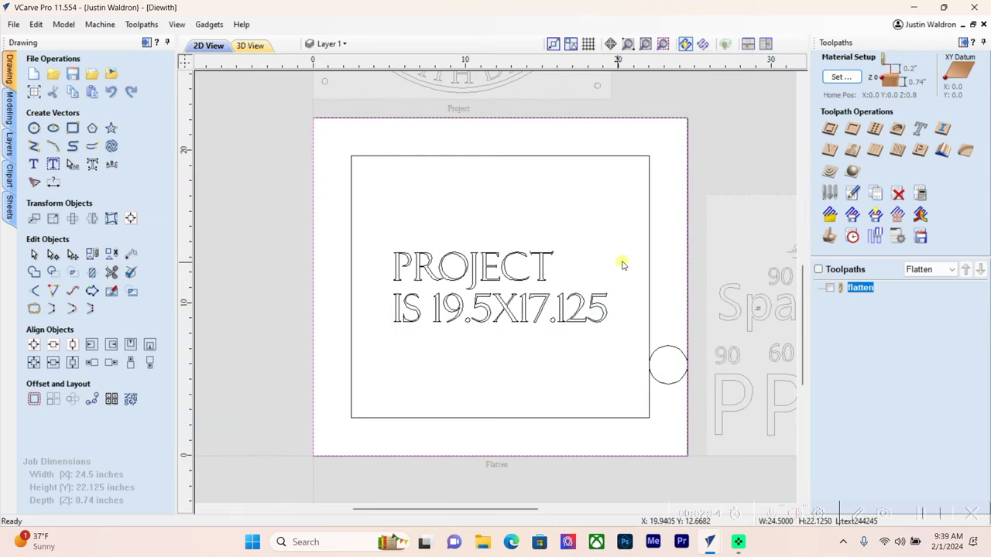
- On the Project sheet, examine the corner screw-hole circles and the ring circles around the lettering by selecting each group
scroll(637, 260, up, 1)
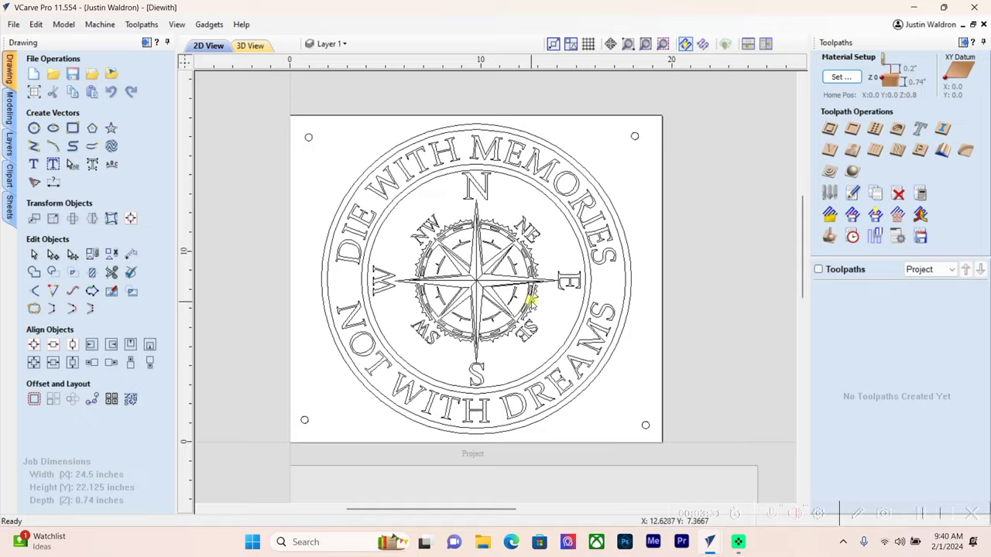
scroll(531, 296, up, 2)
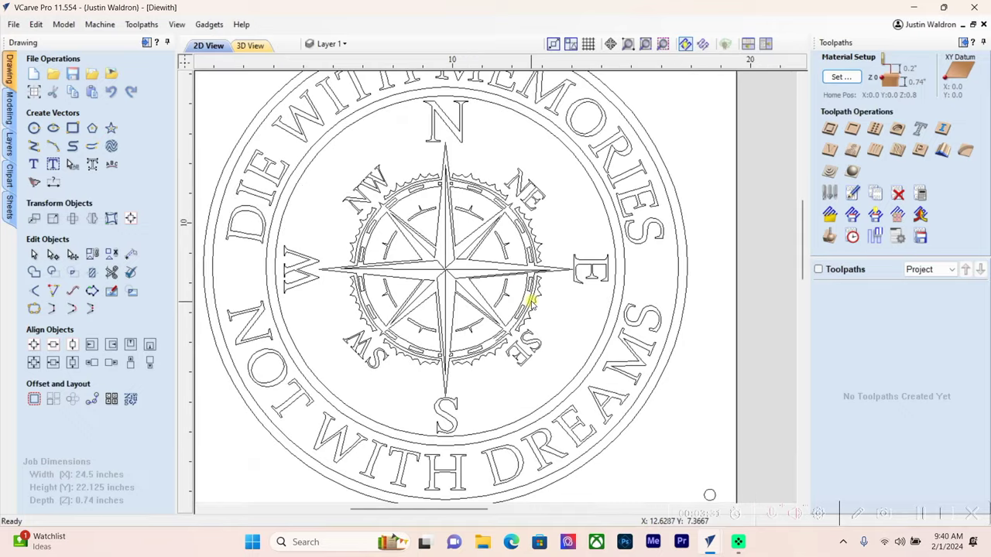
scroll(532, 300, down, 1)
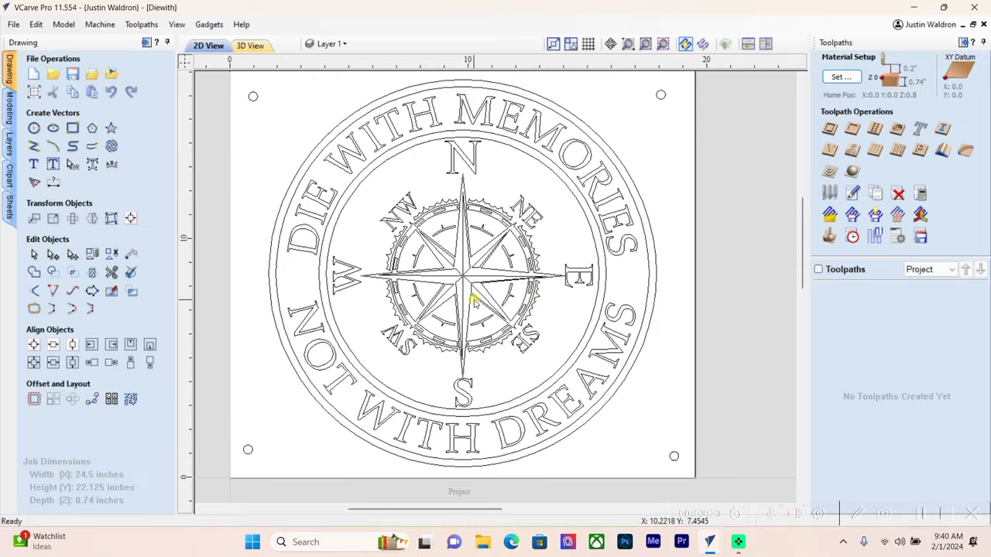
click(256, 100)
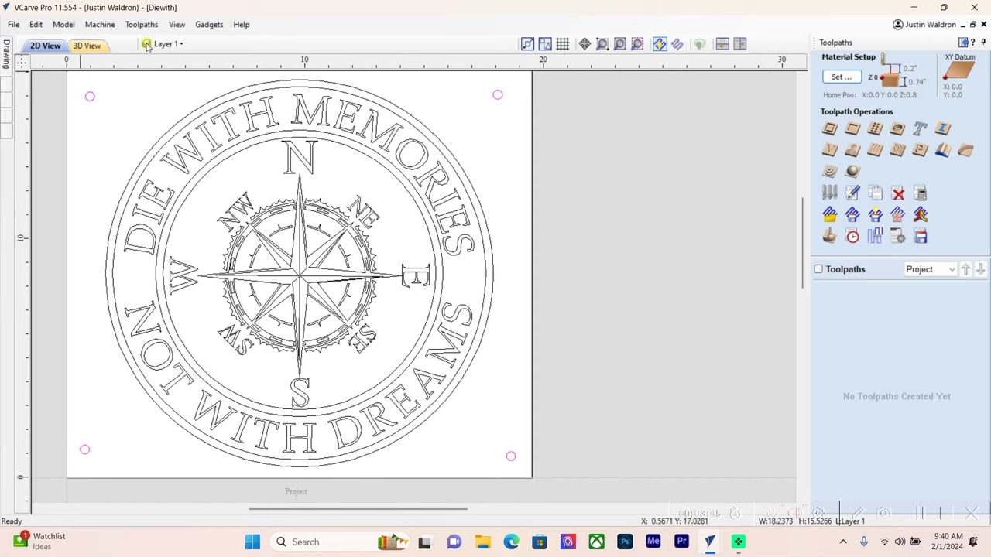
click(148, 43)
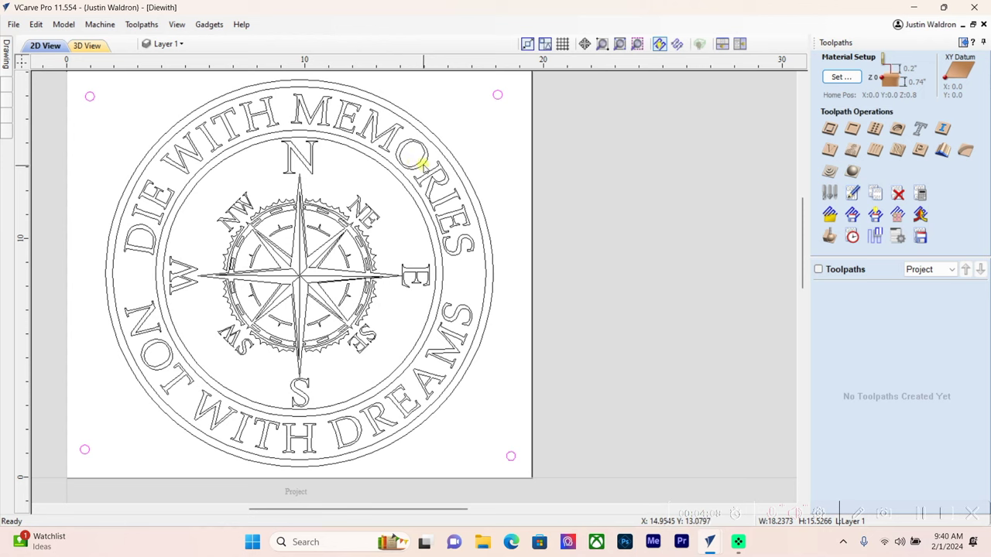
click(396, 183)
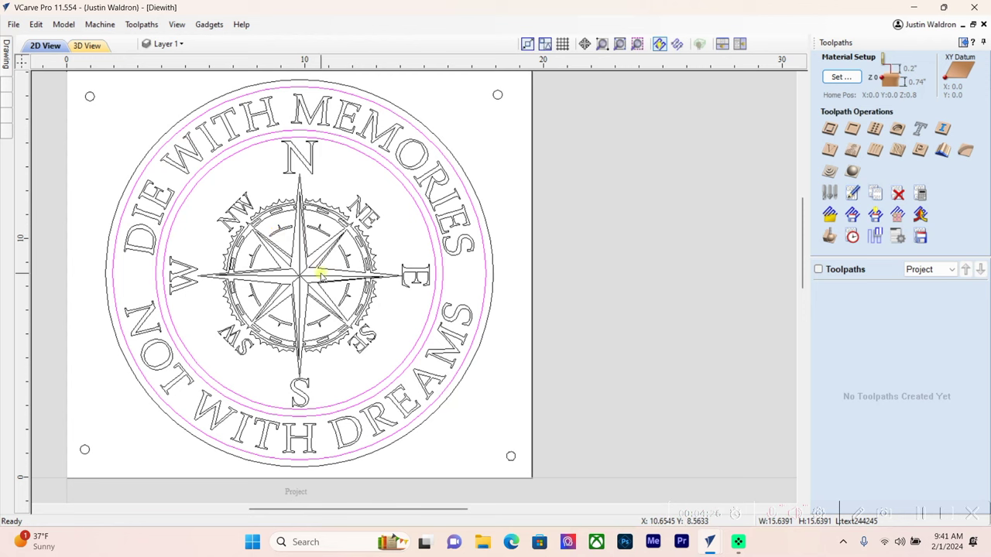
click(482, 174)
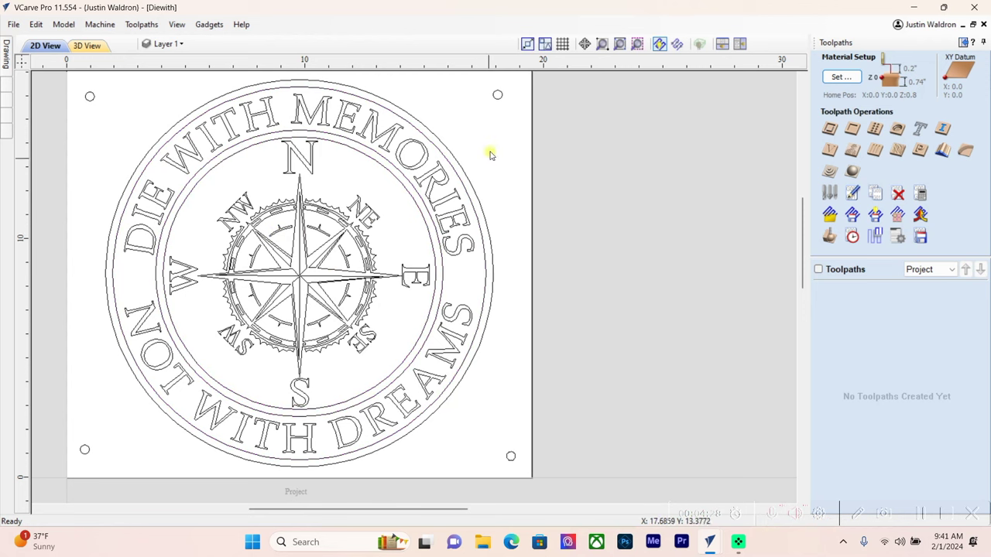
- Select the four corner screw-hole circles and start a pocket toolpath with a cut depth of 0.1 inches
click(497, 97)
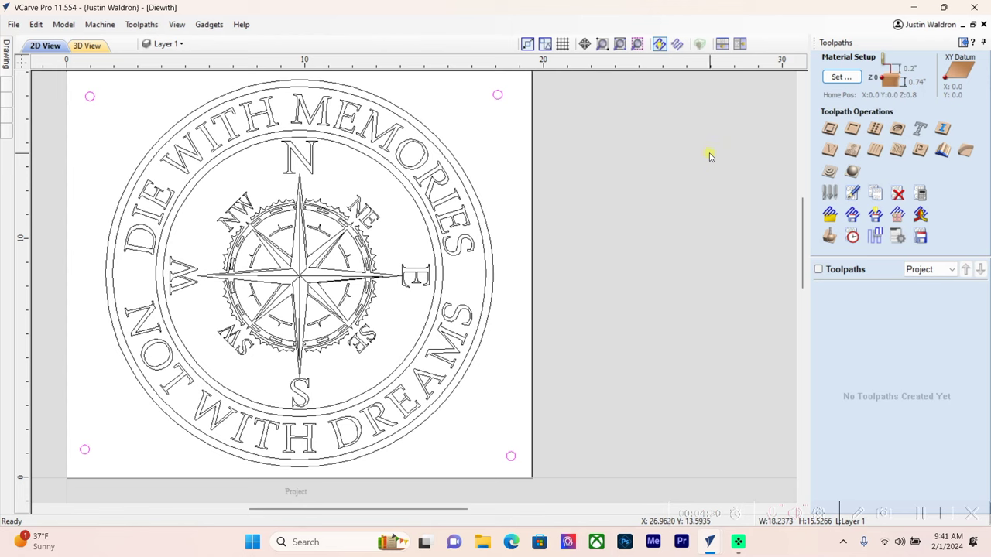
click(851, 129)
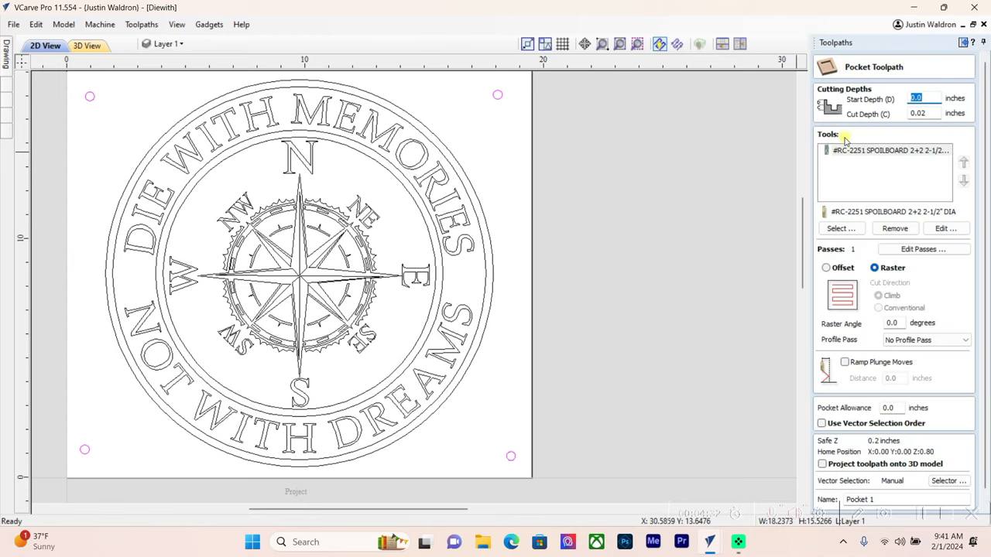
double_click(925, 113)
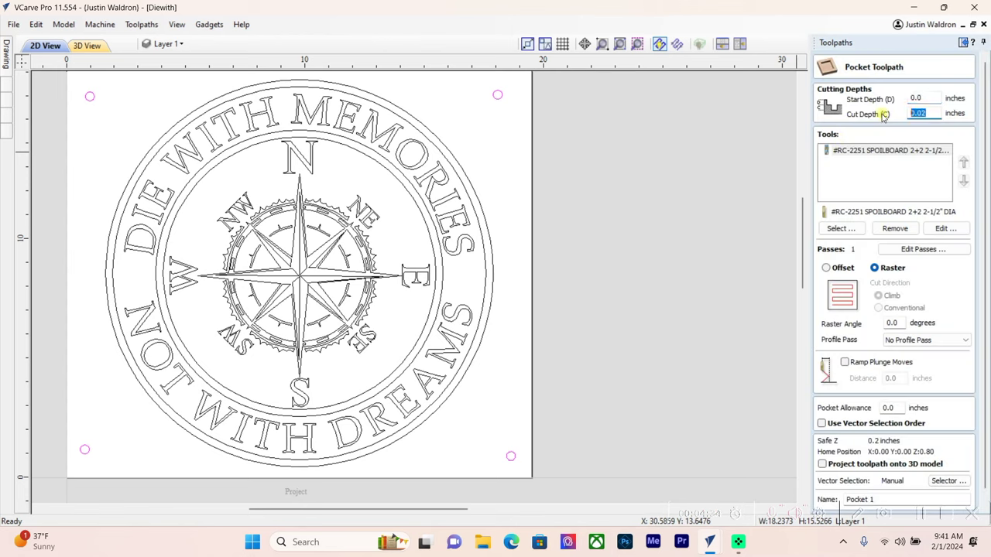
- Replace the pocket toolpath's spoilboard tool with the #46011 SC COMPRESSION 3 FL 3/8" end mill from the tool database
click(895, 228)
click(840, 229)
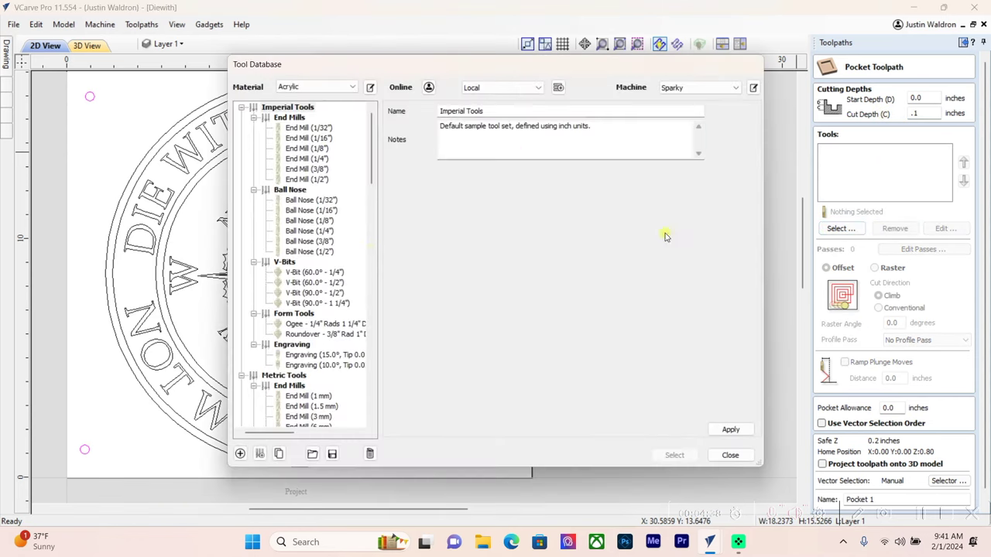
scroll(322, 251, down, 15)
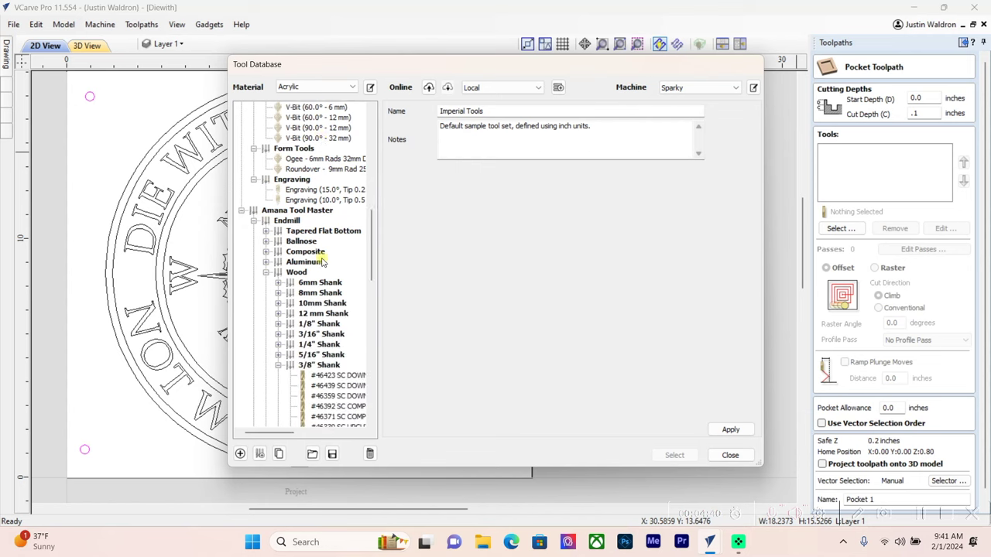
scroll(324, 271, down, 9)
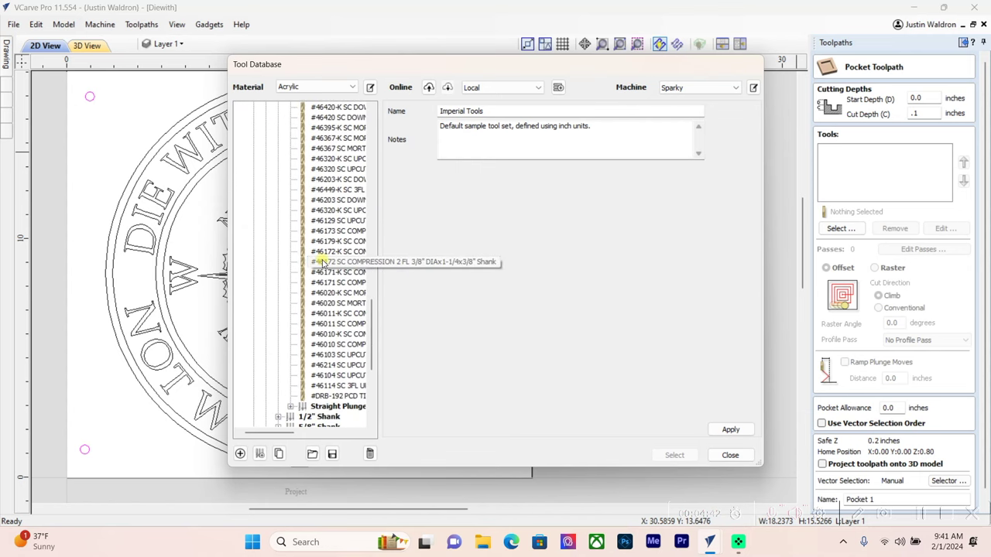
click(332, 324)
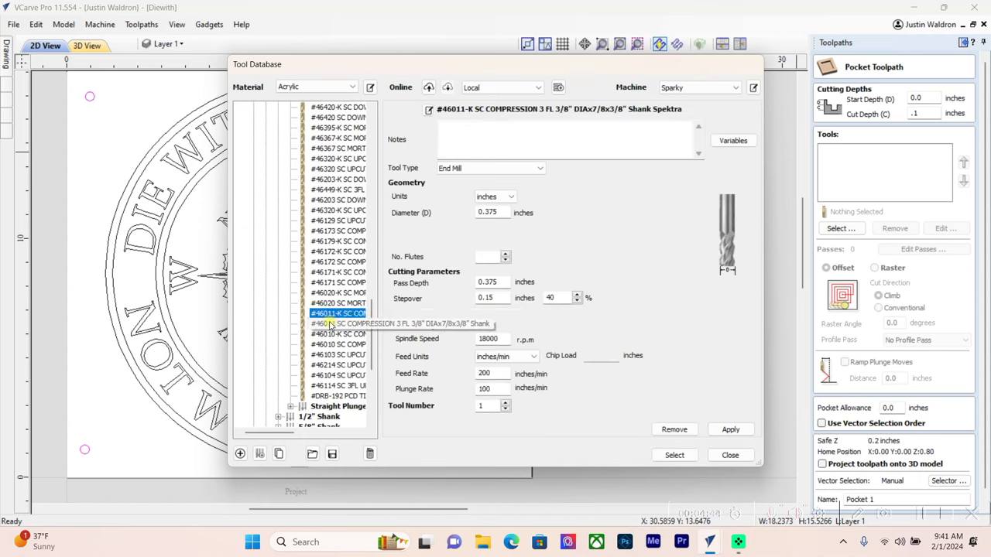
click(674, 457)
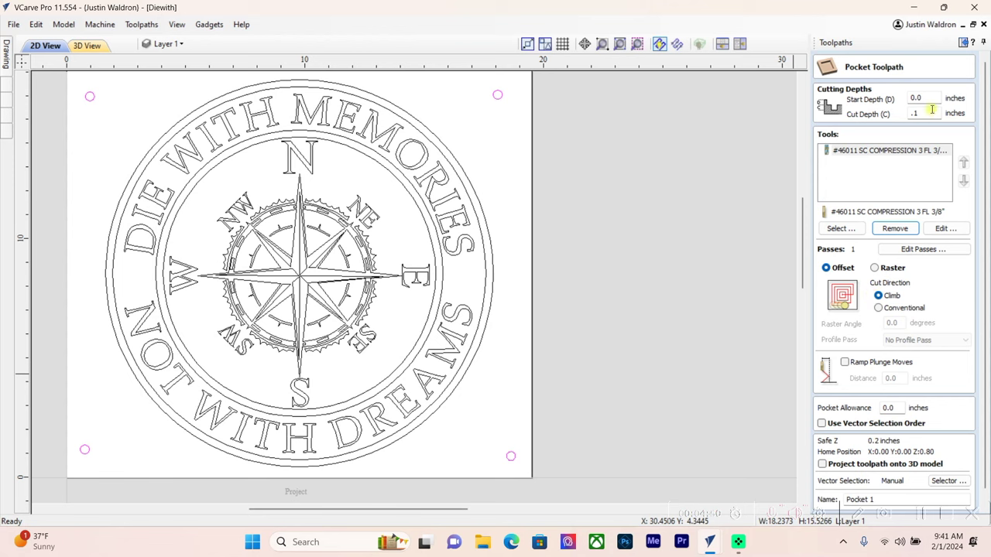
- Name the pocket toolpath "screwlocation" and calculate it
scroll(917, 147, down, 1)
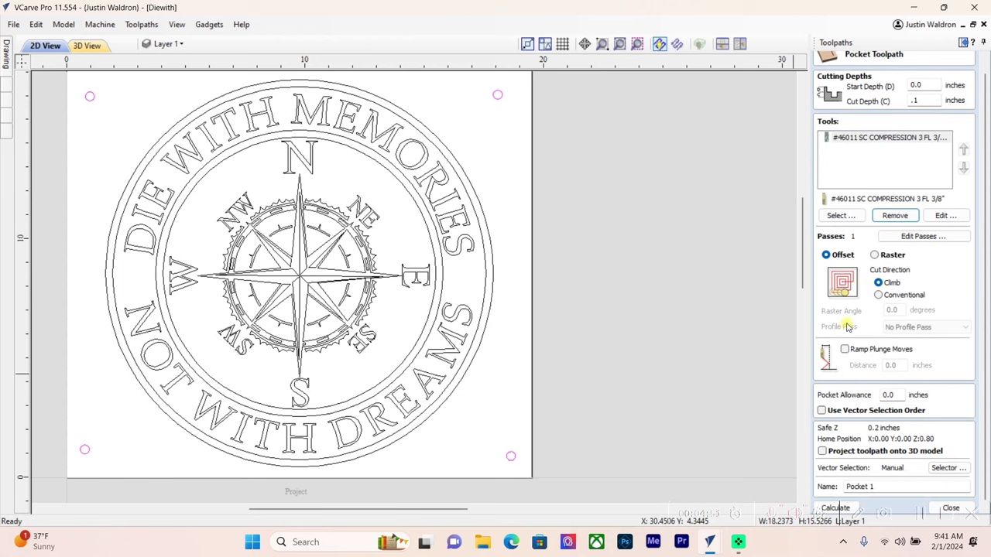
double_click(891, 481)
text(screwlocation)
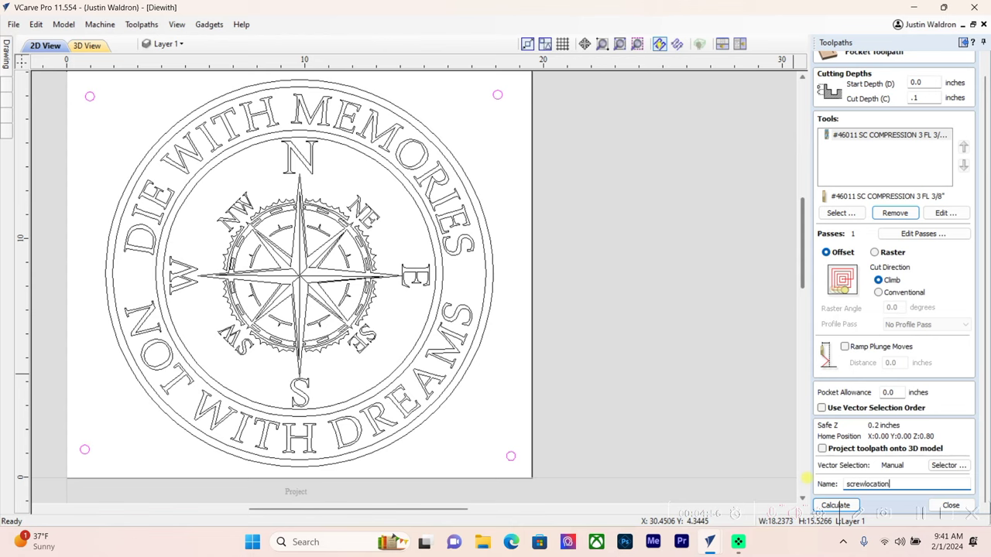
click(836, 505)
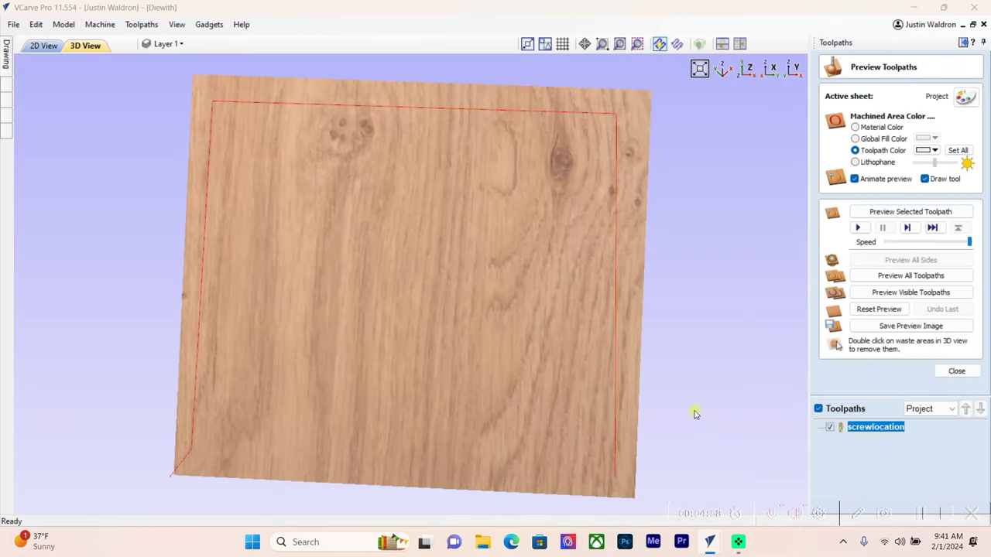
- Preview the screwlocation toolpath in 3D, inspect the corner holes from several angles, and return to the 2D view
click(911, 298)
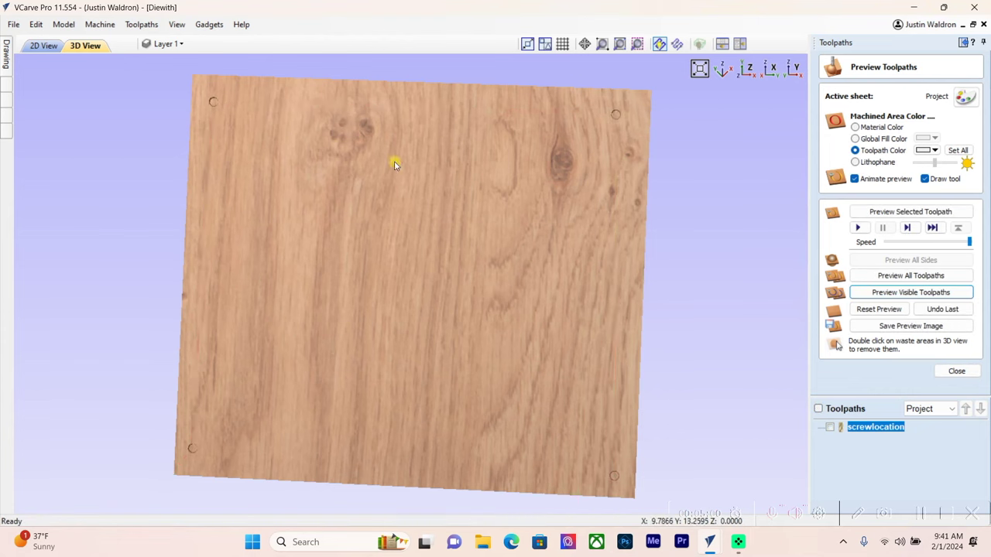
drag(233, 116, 199, 119)
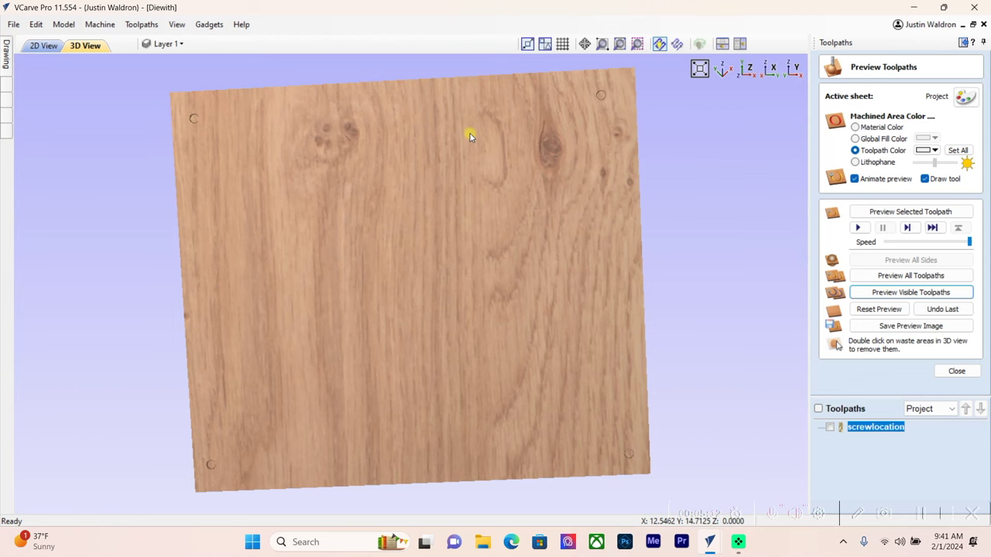
drag(469, 136, 323, 175)
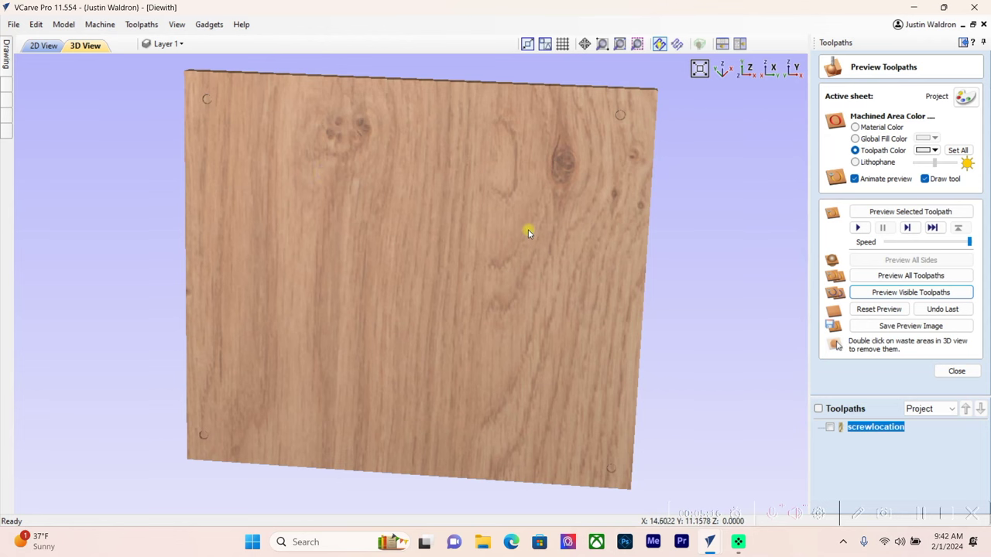
drag(528, 229, 535, 201)
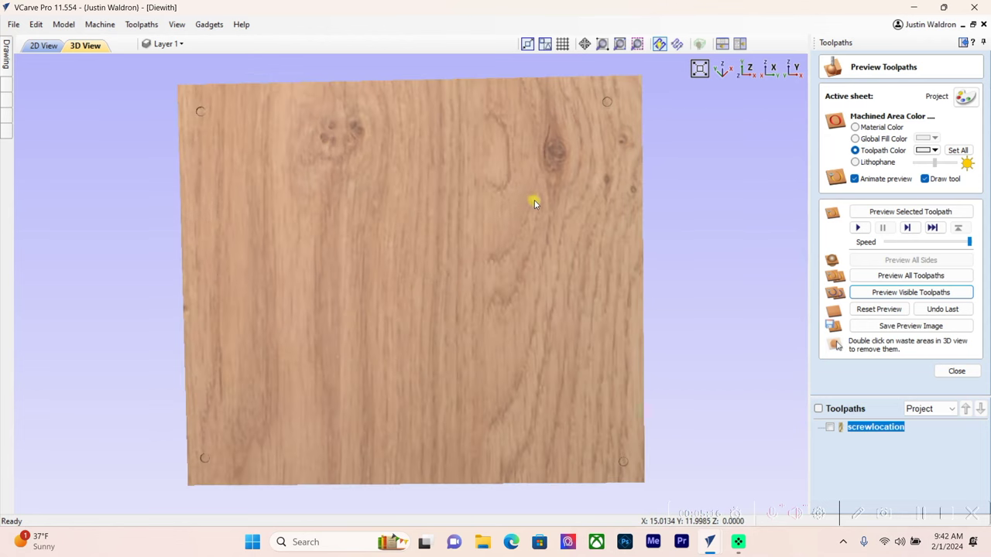
click(40, 46)
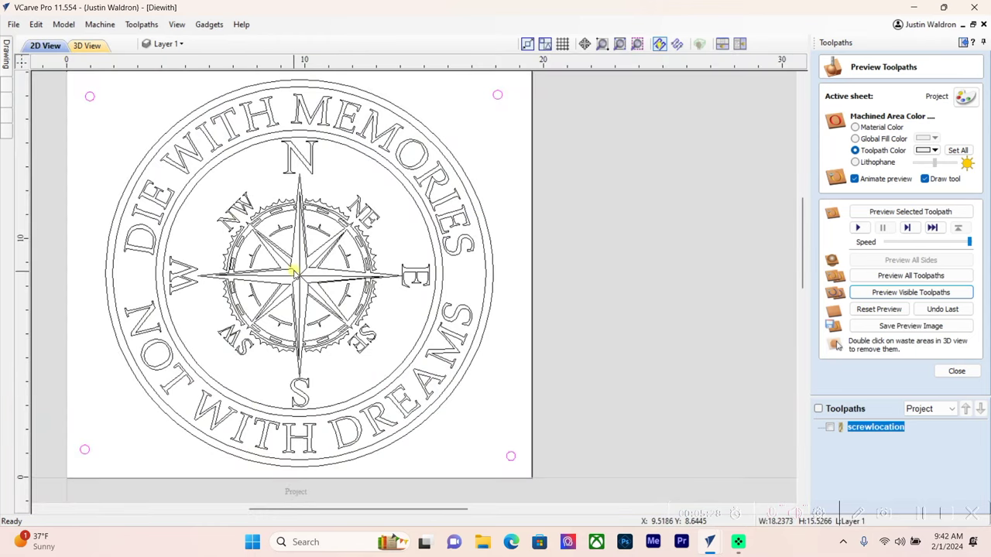
- Select the grouped ring circles inside the outer circle and start a pocket toolpath with a cut depth of 0.25 inches
click(349, 152)
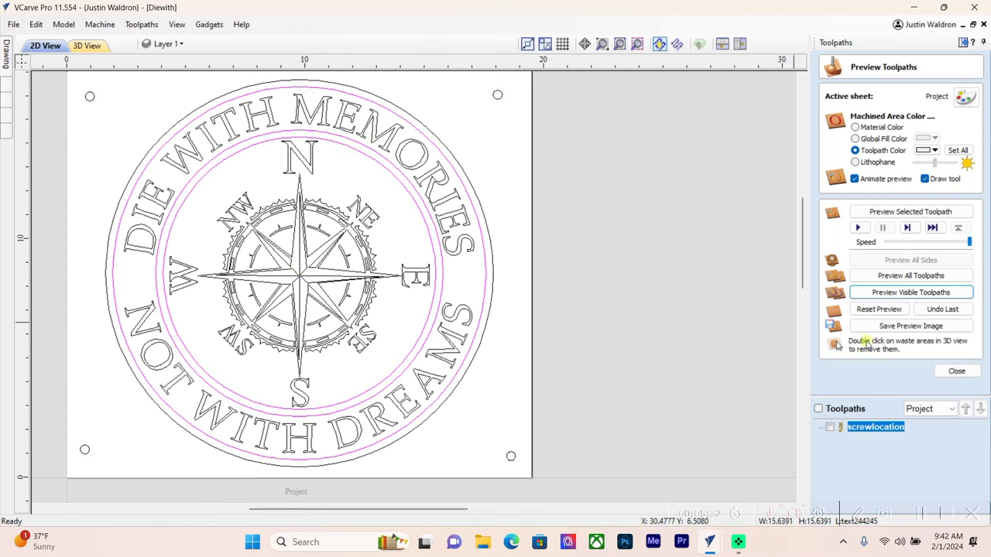
click(956, 371)
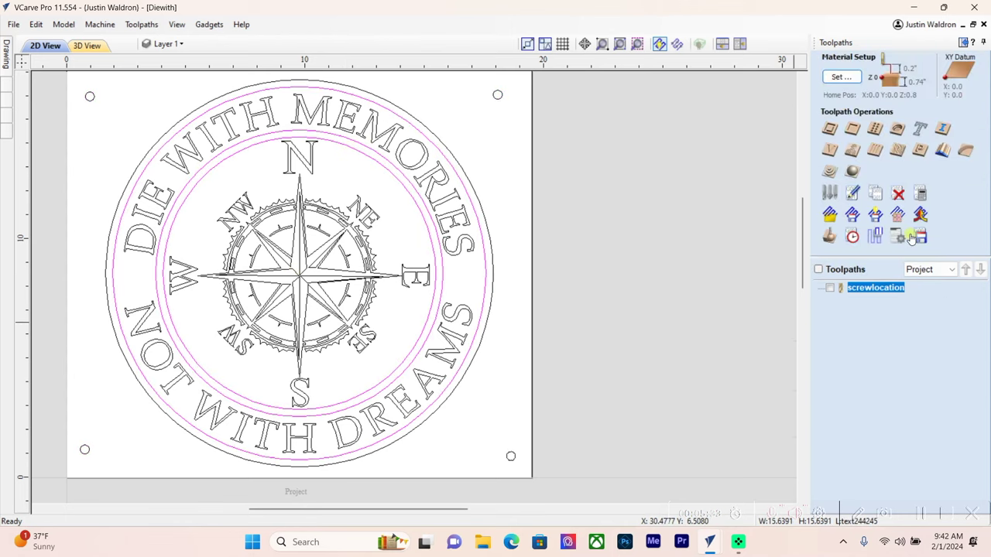
click(852, 128)
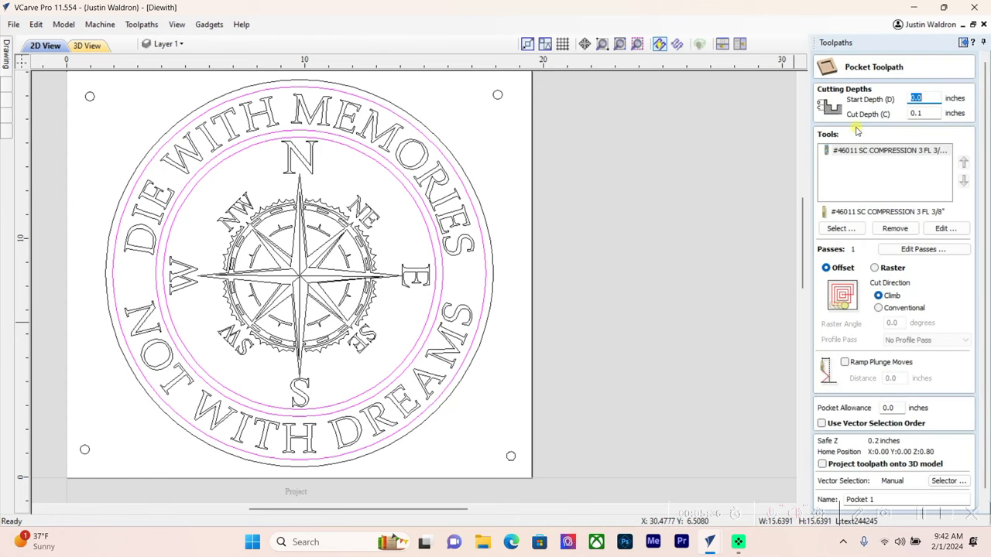
key(Tab)
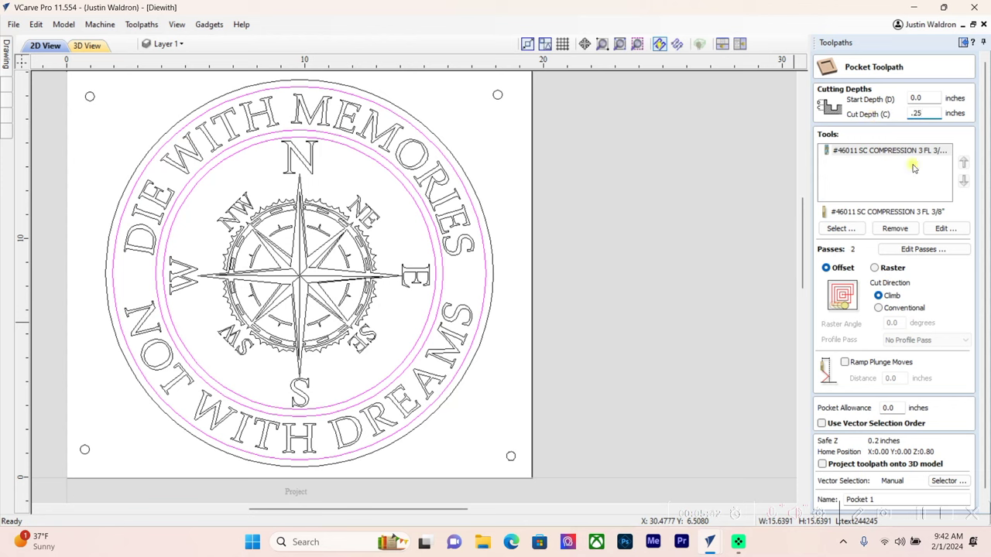
- Enable ramp plunge moves with a 0.375 inch distance, name the ring pocket toolpath "1stpocket", and calculate it
click(844, 361)
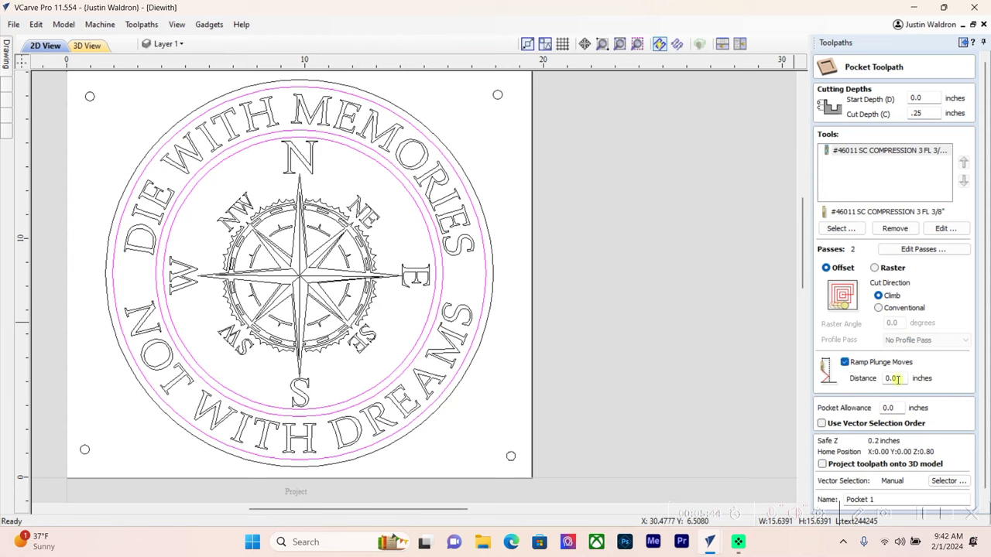
drag(894, 378, 848, 385)
scroll(867, 396, down, 1)
drag(875, 484, 845, 486)
text(1stp)
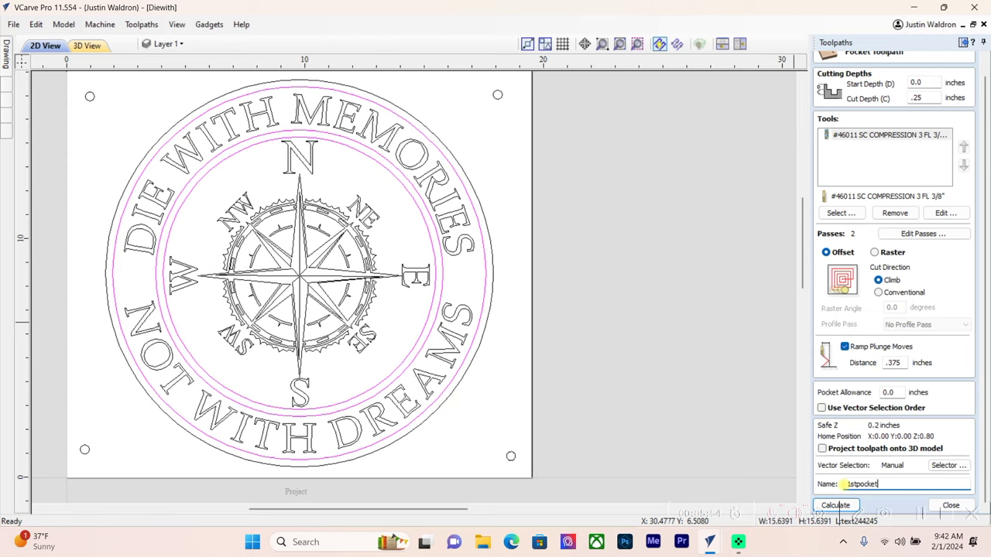
click(857, 505)
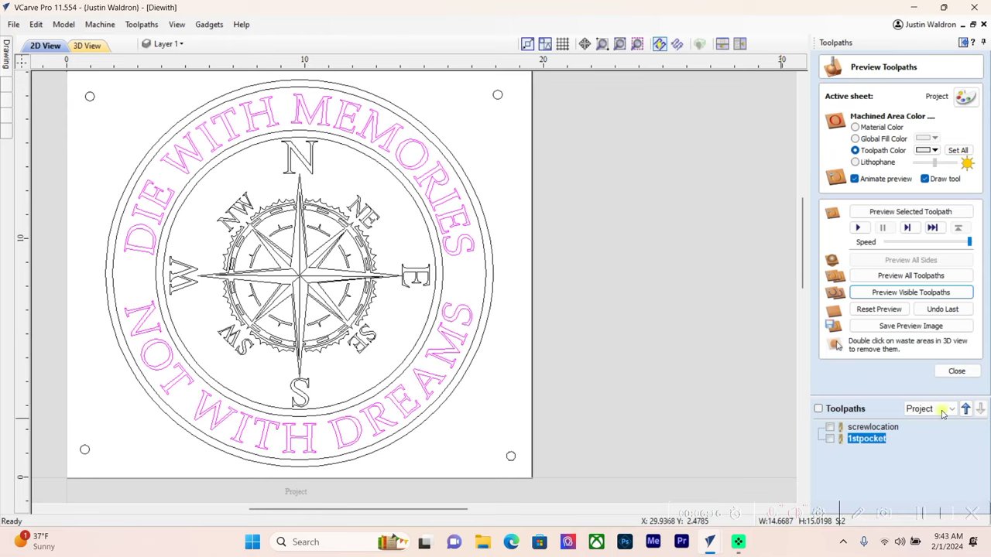
- Start a V-carve toolpath for both curved lines of ring lettering with a start depth of 0.25 inches
click(957, 371)
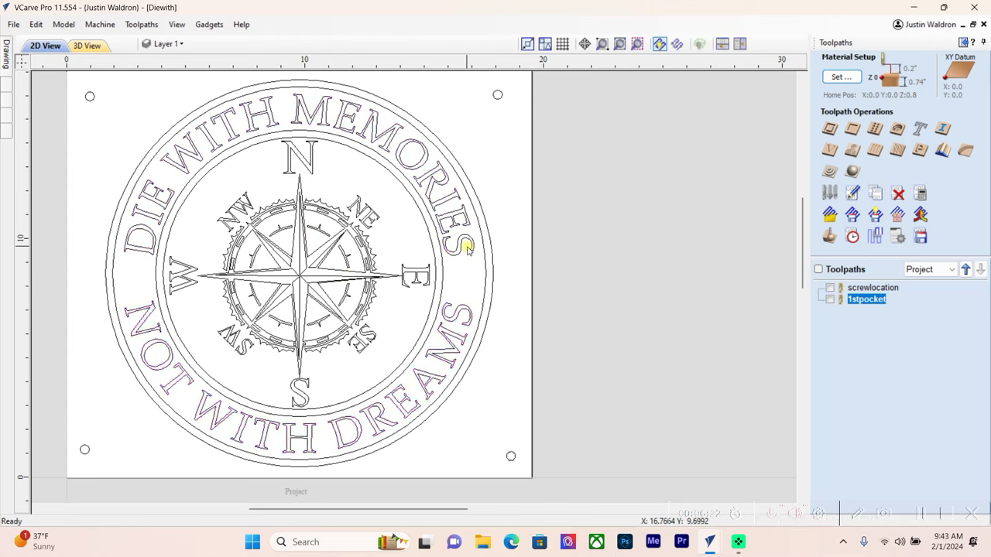
click(829, 149)
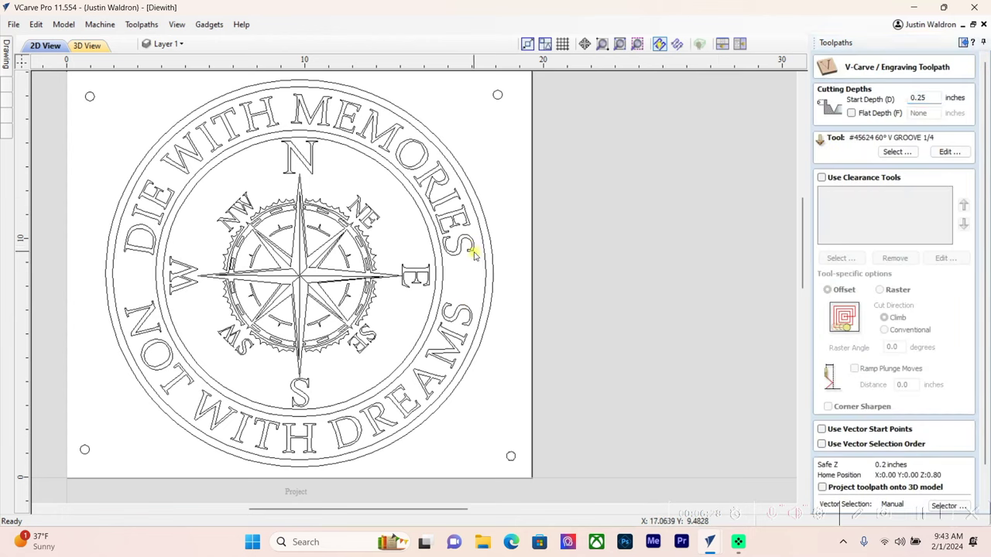
shift+click(457, 306)
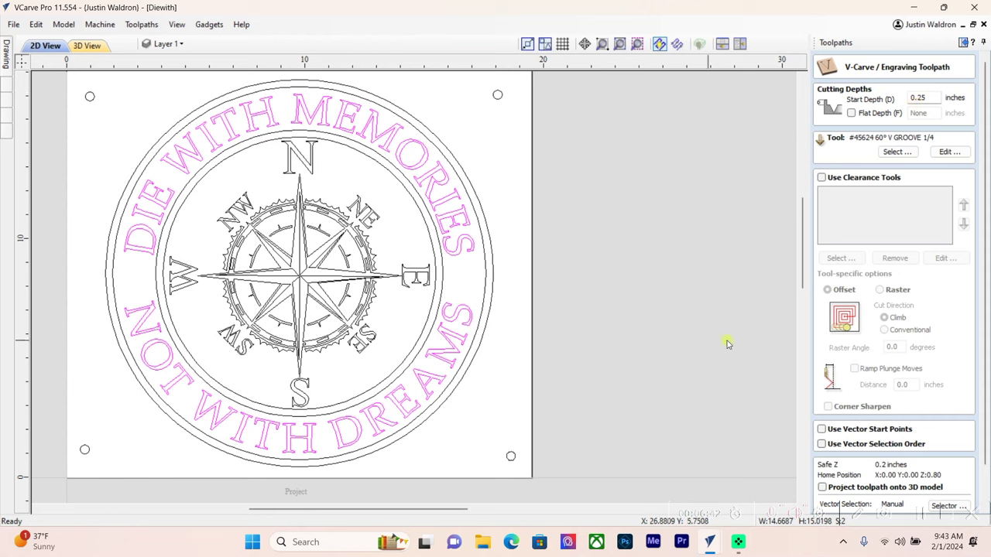
- Name the lettering toolpath "Vcarve60" and calculate it
scroll(824, 379, down, 2)
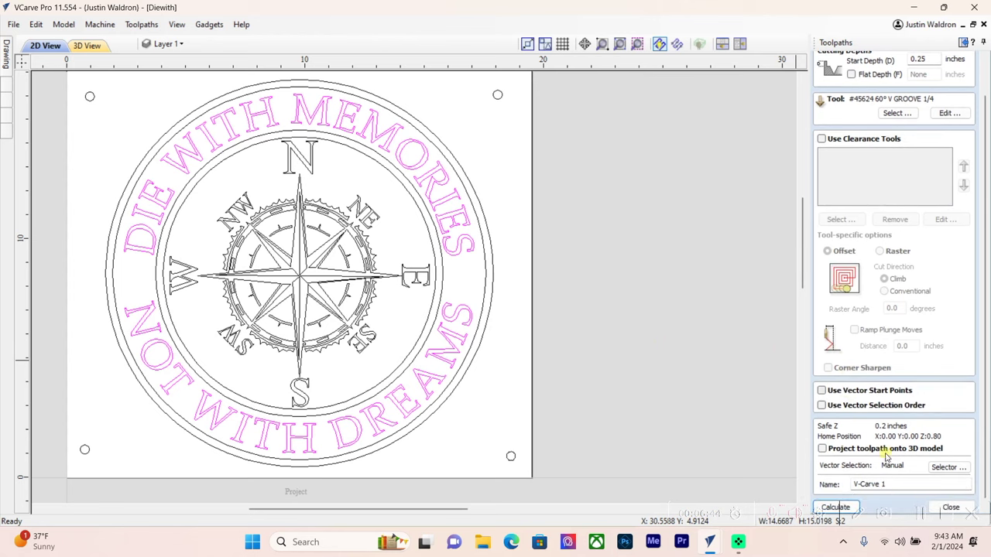
drag(891, 483, 803, 486)
text(1)
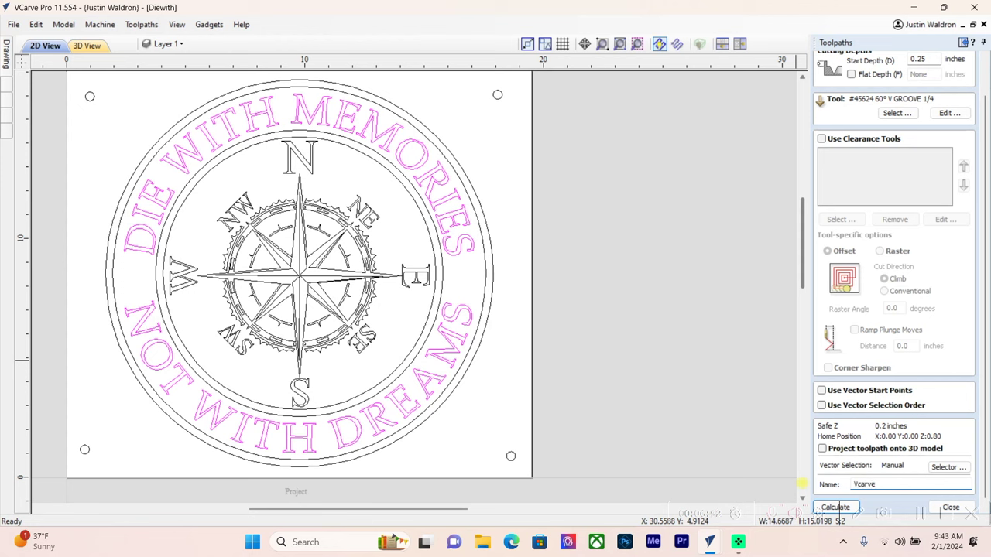
scroll(861, 478, down, 1)
click(844, 499)
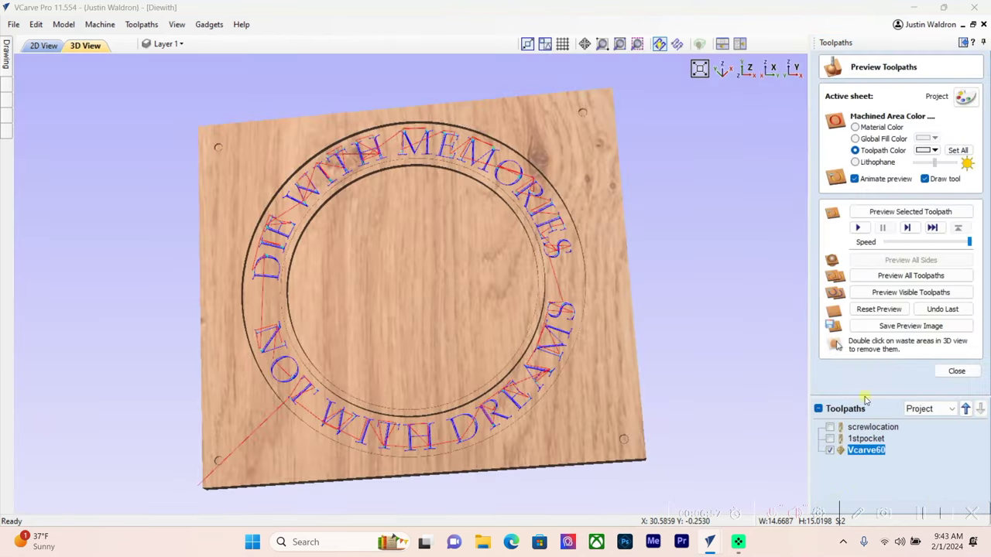
- Preview the Vcarve60 toolpath in 3D, inspect the lettering from several angles, and set its toolpath color to black
click(890, 291)
drag(555, 302, 515, 274)
drag(367, 278, 305, 401)
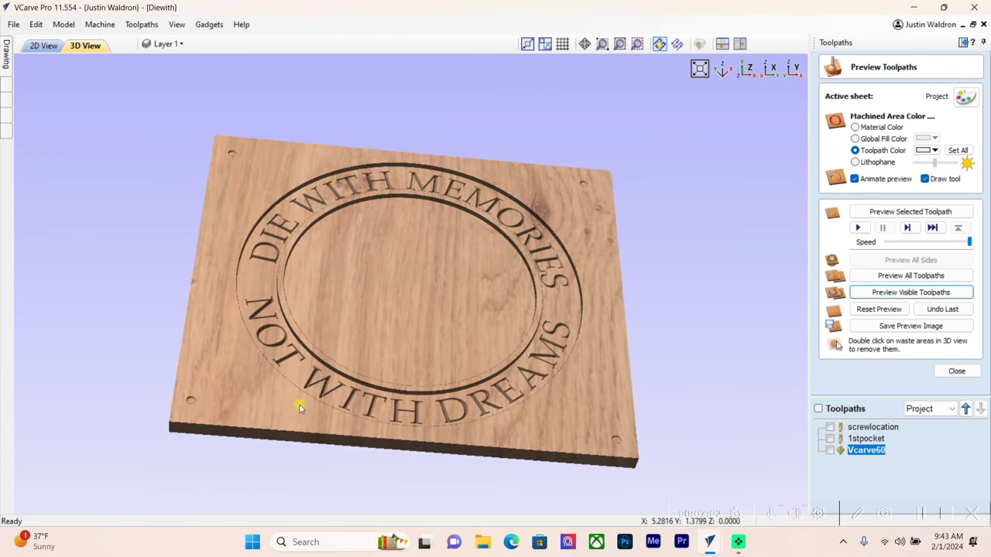
drag(418, 356, 449, 405)
click(960, 371)
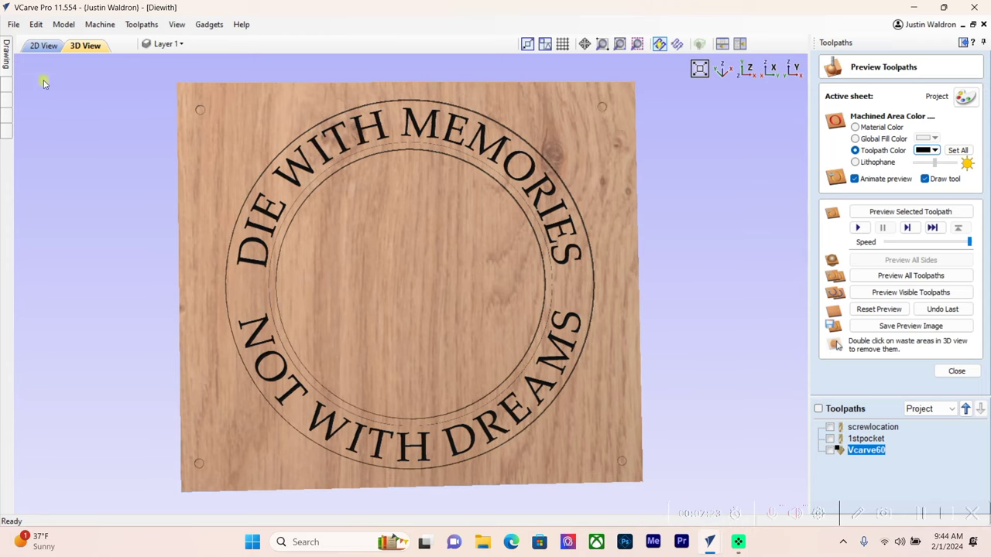
- Return to the 2D view and select the compass artwork with its direction letters, closing the toolpath preview
click(36, 47)
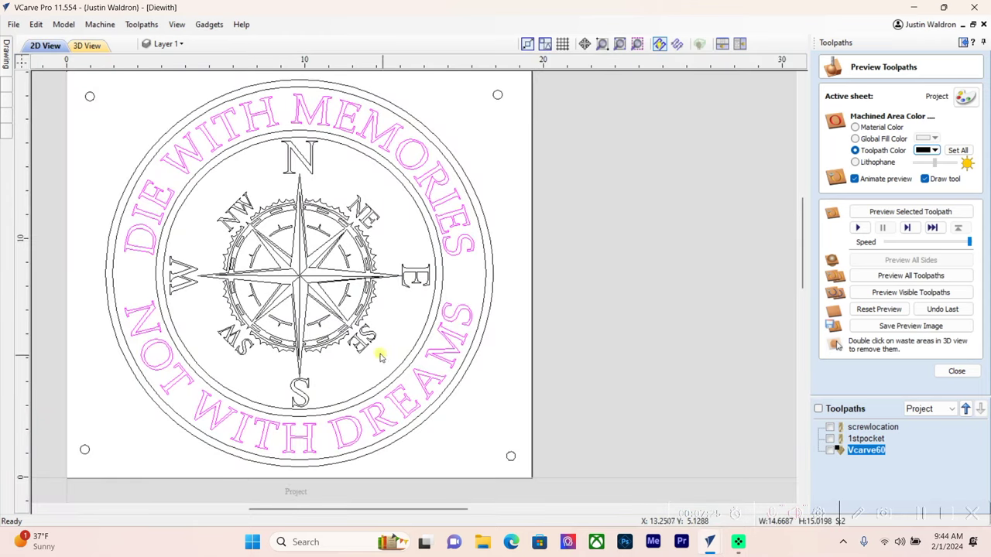
drag(321, 509, 293, 512)
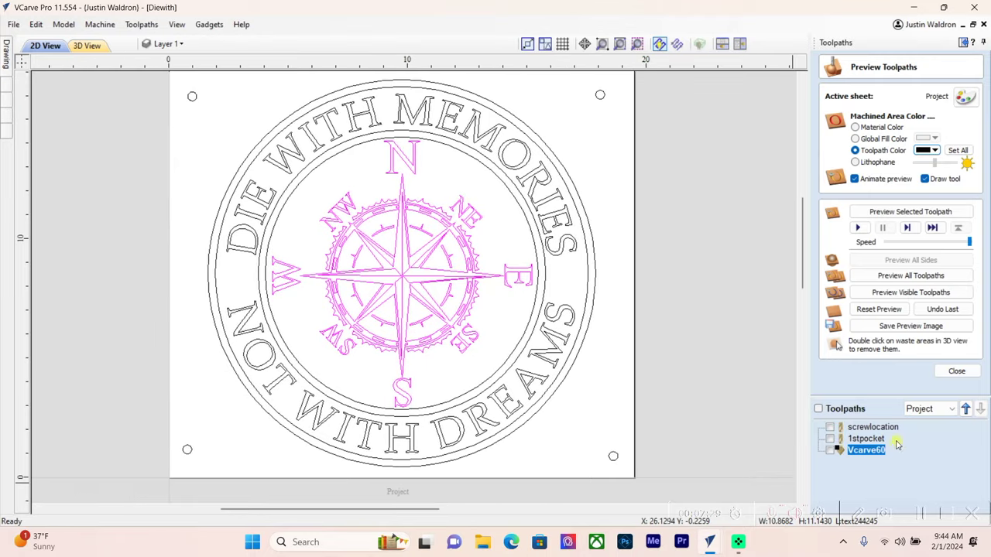
click(936, 372)
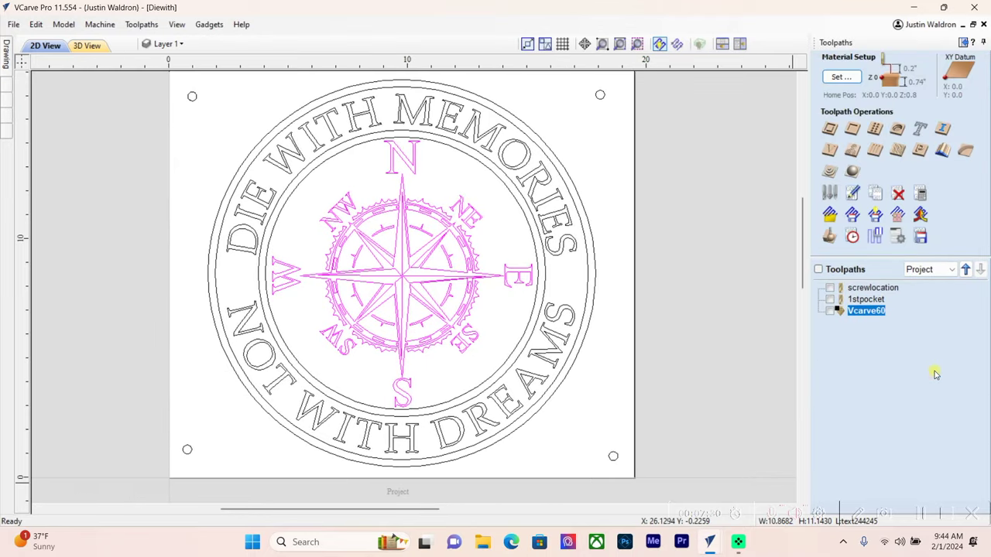
- Try a V-carve toolpath on the compass with a 0.25 inch start depth and the 60° V groove bit, ignoring open vectors
click(827, 152)
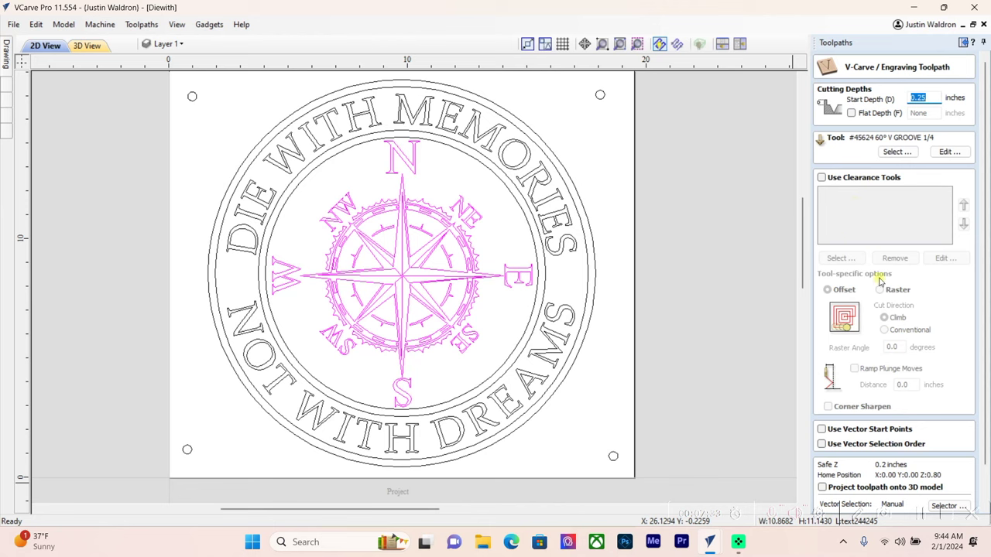
scroll(880, 280, down, 2)
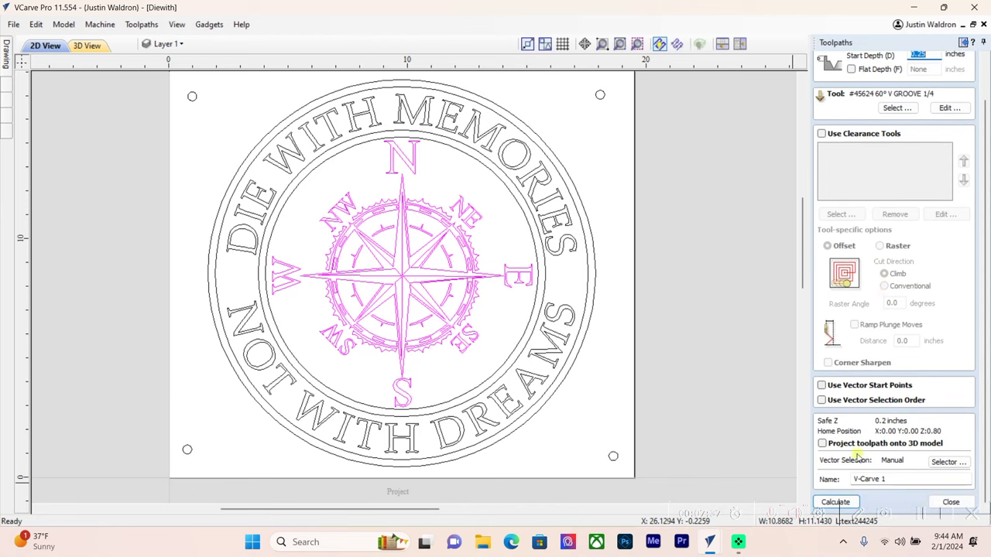
click(844, 501)
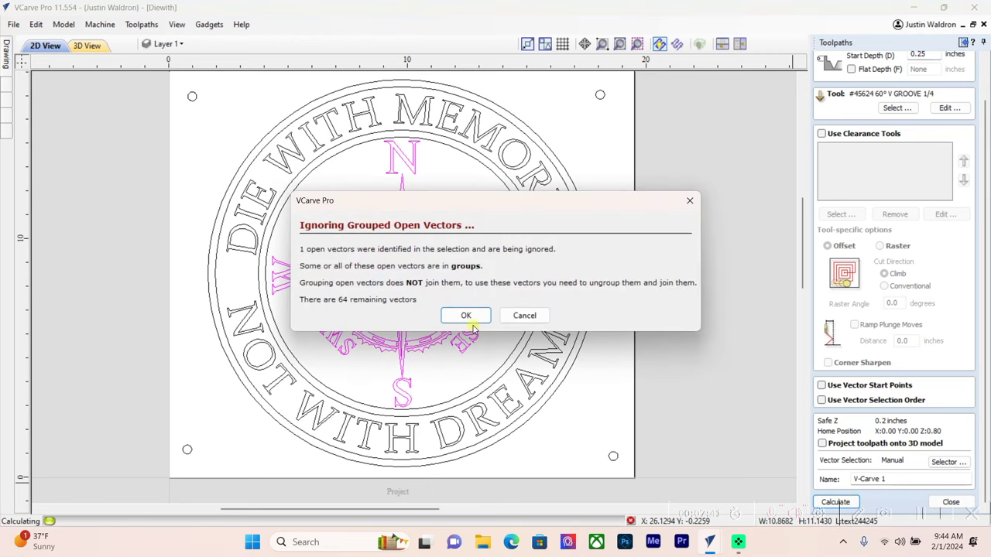
click(466, 316)
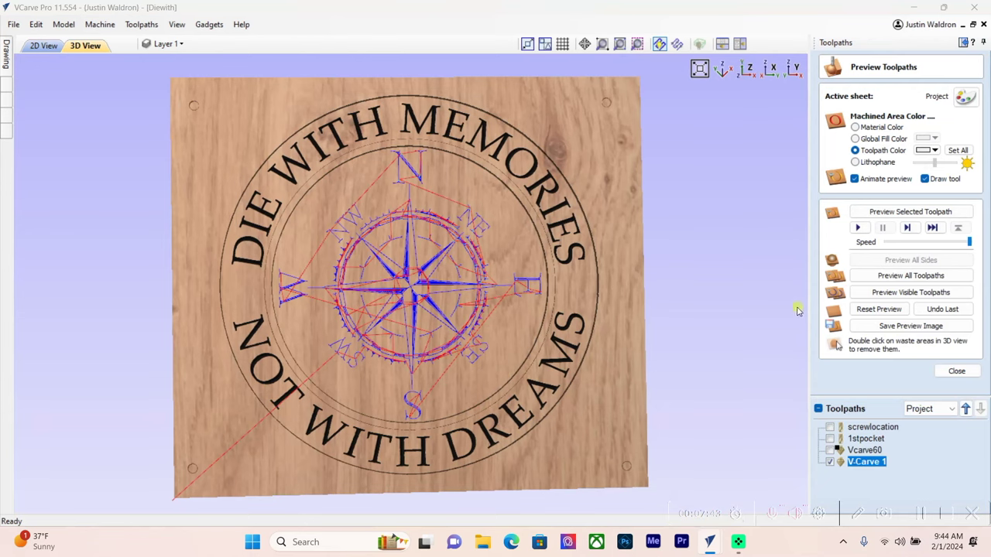
- Preview the compass V-carve in 3D and examine the carved compass detail up close
click(853, 293)
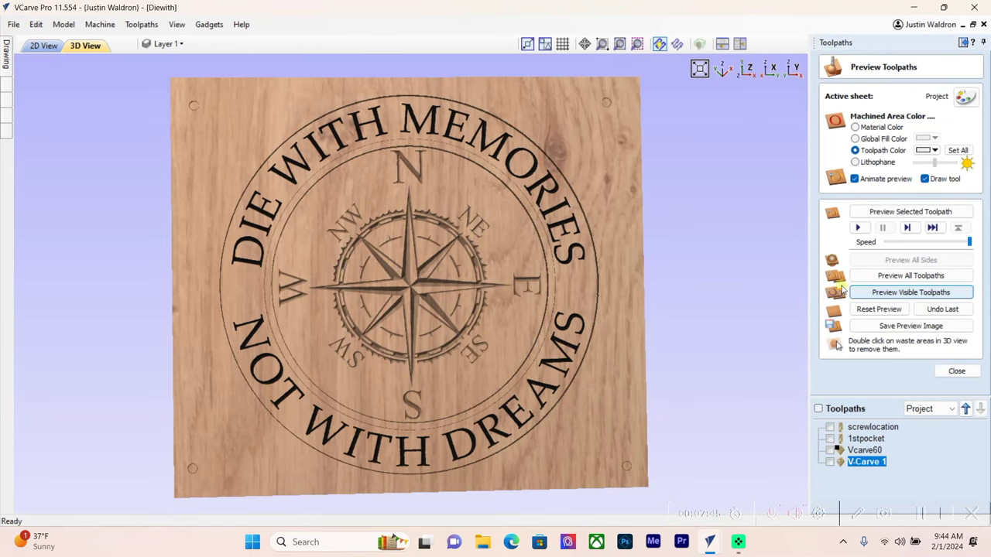
mouse_move(408, 349)
mouse_down()
mouse_move(392, 237)
mouse_move(408, 348)
mouse_up()
scroll(408, 348, up, 5)
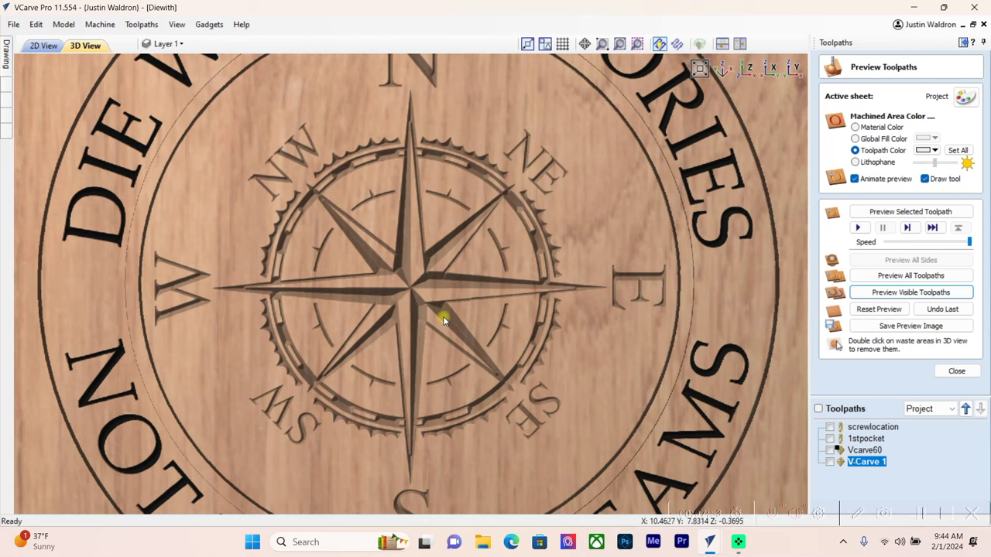
drag(431, 353, 439, 317)
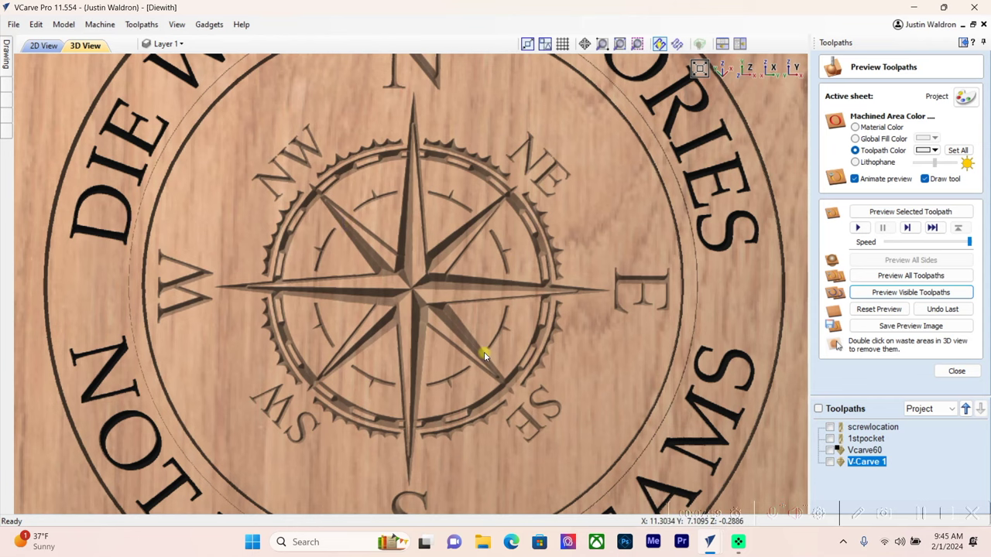
scroll(484, 351, down, 5)
drag(448, 320, 452, 336)
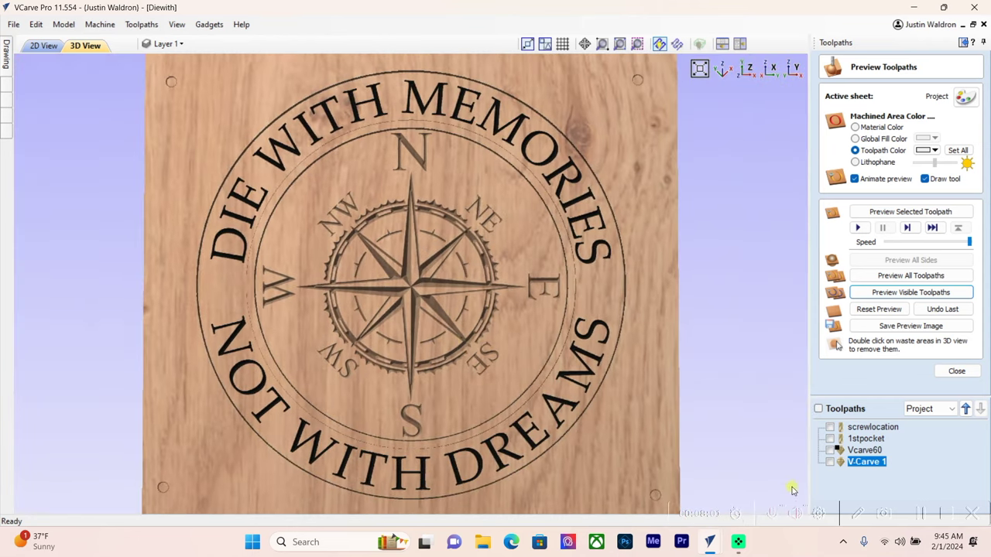
- Delete the compass V-carve toolpath and reset the 3D preview
right_click(868, 467)
mouse_move(883, 455)
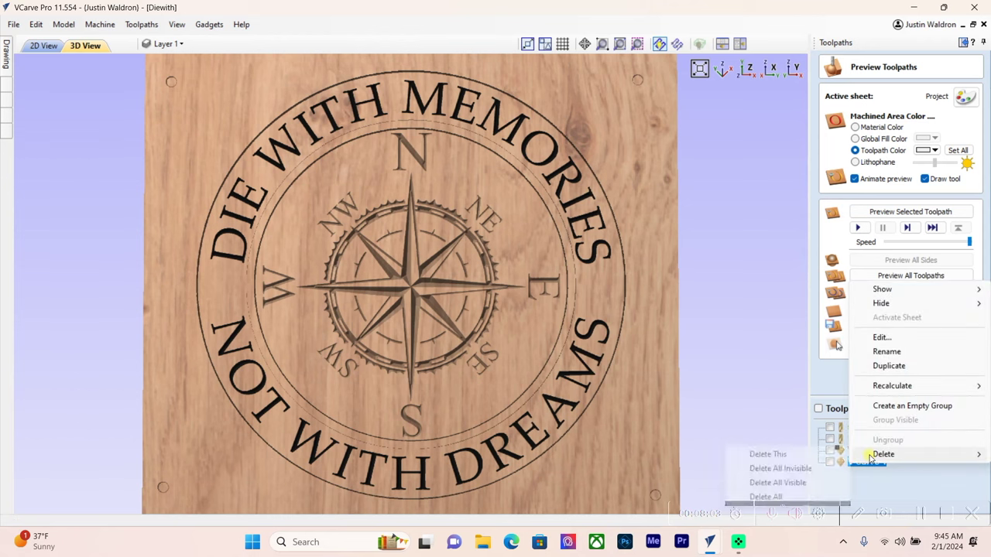
click(815, 455)
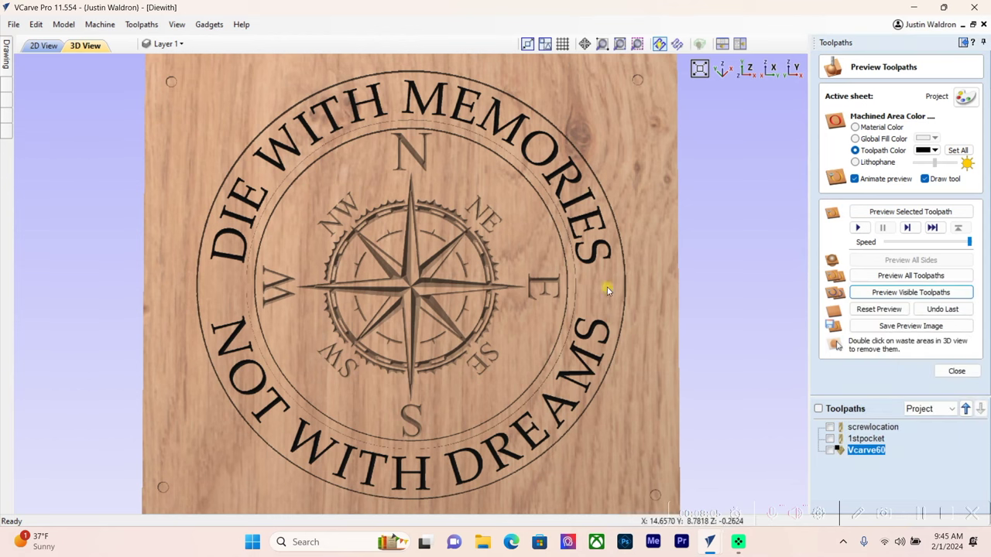
click(878, 309)
- Back in the 2D view, start a 2D profile toolpath for the selected compass with a cut depth of 0.08 inches
click(51, 48)
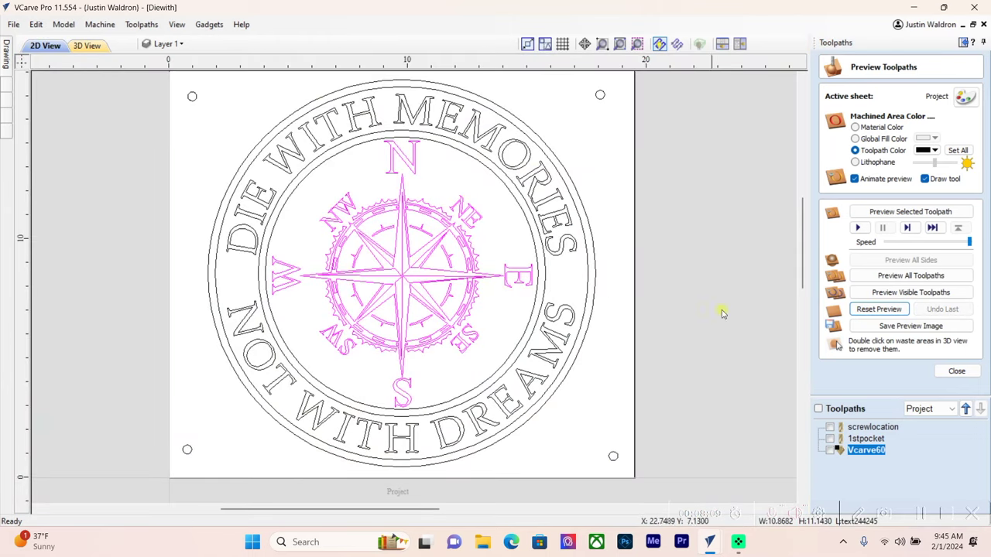
click(944, 373)
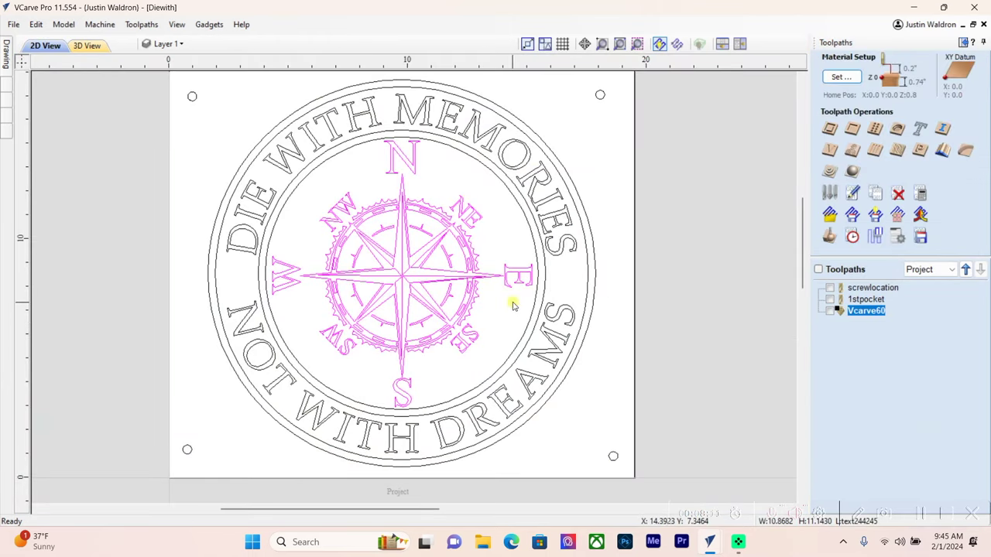
click(829, 128)
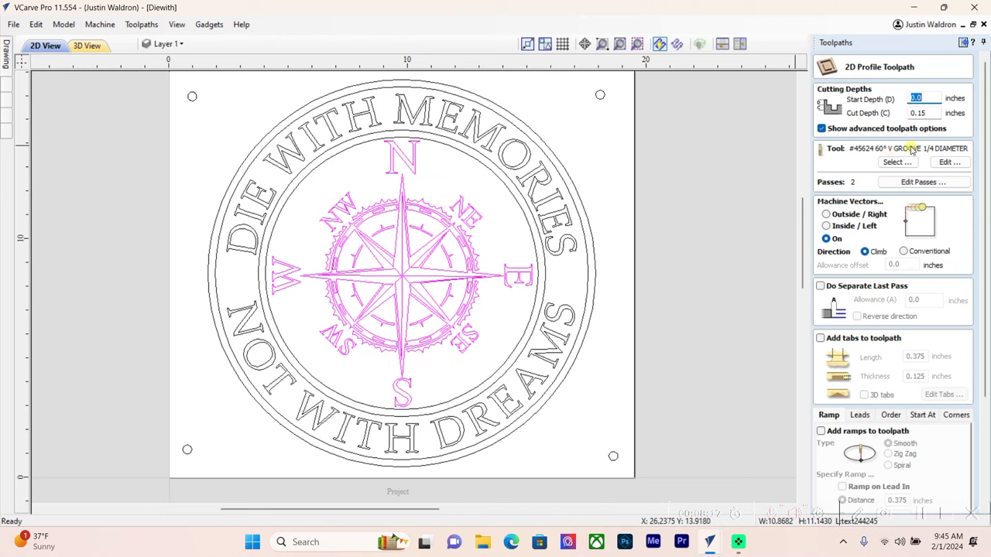
key(Tab)
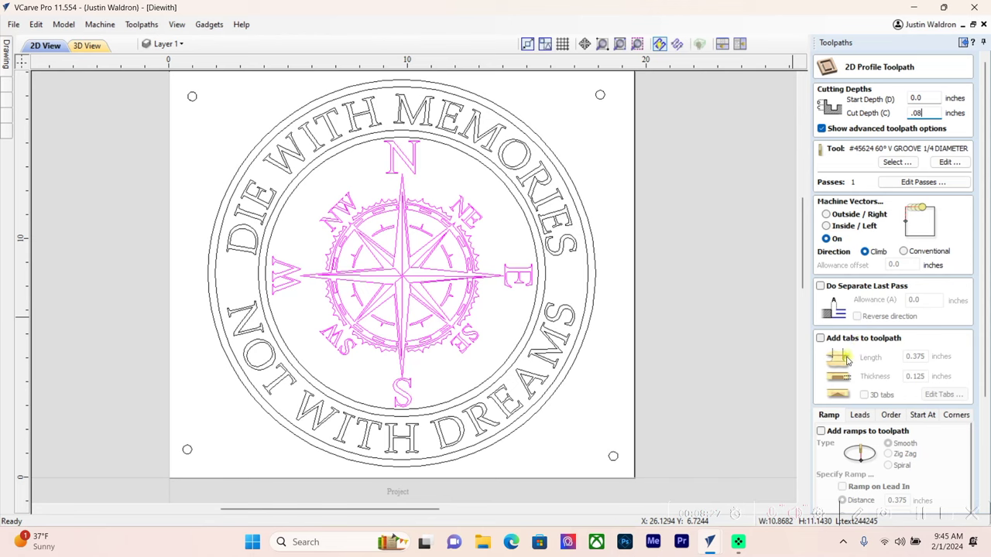
- Name the compass profile toolpath "compassprofile" and calculate it
scroll(836, 358, down, 5)
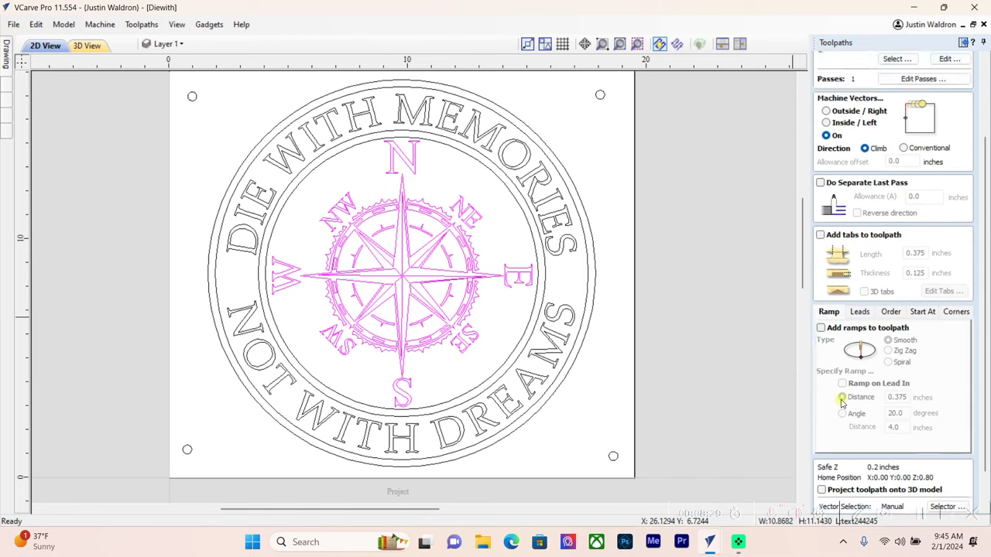
drag(876, 482, 833, 483)
text(compassprofile)
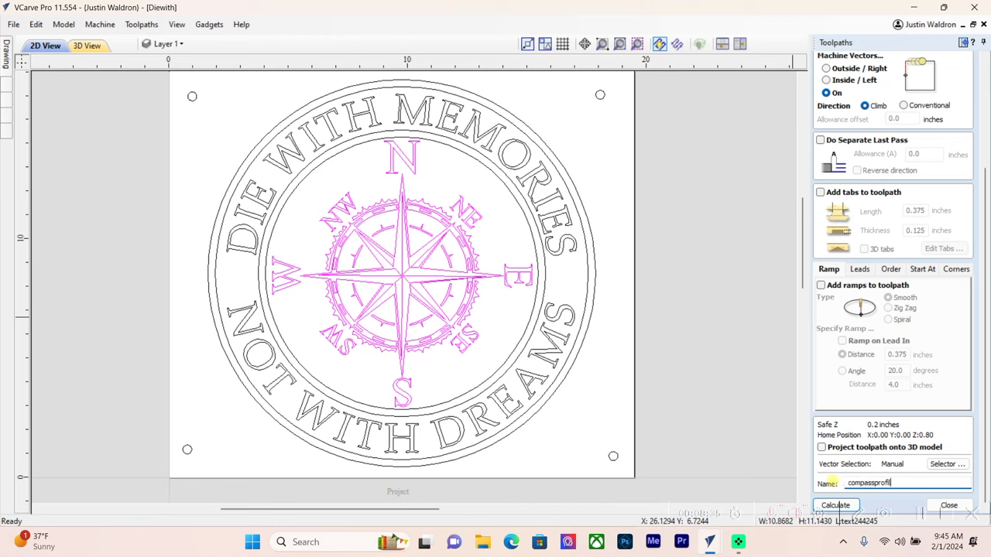
click(855, 504)
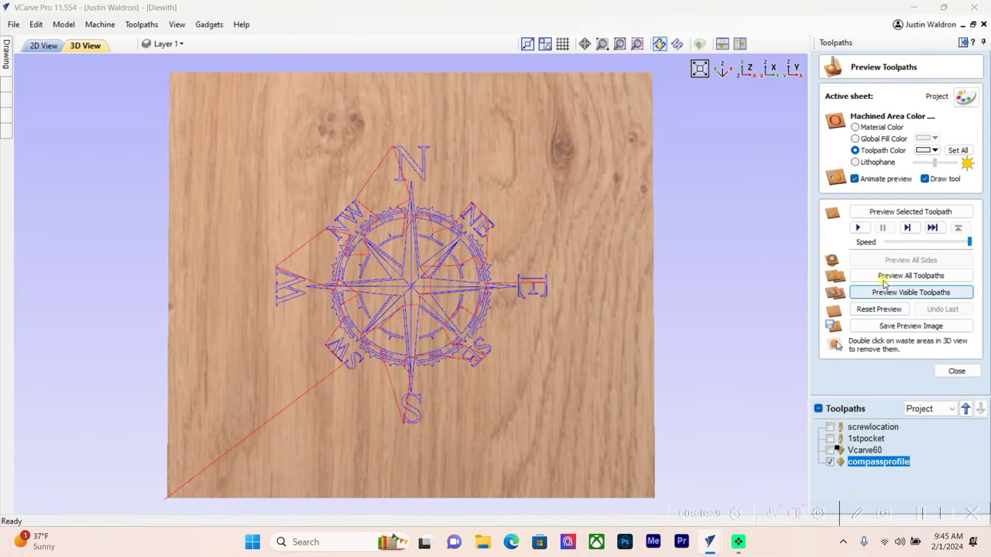
- Preview all toolpaths, set the compassprofile toolpath's start depth to 0.25 inches, and recalculate it
click(883, 279)
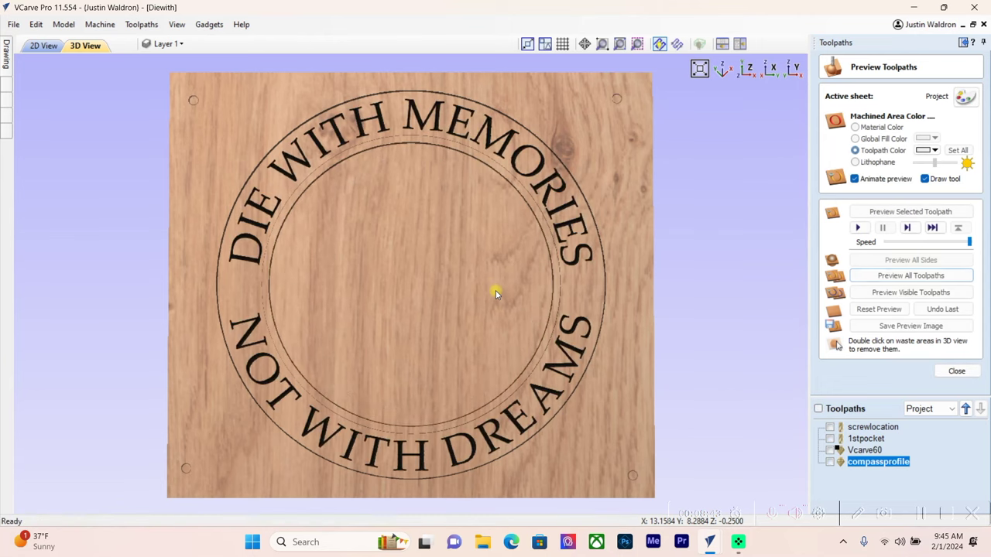
double_click(867, 461)
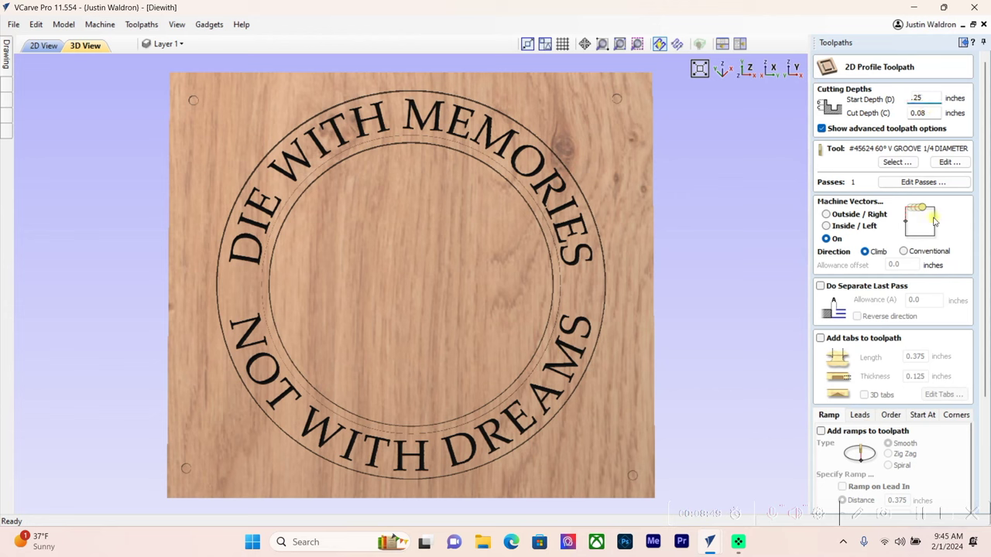
scroll(880, 333, down, 5)
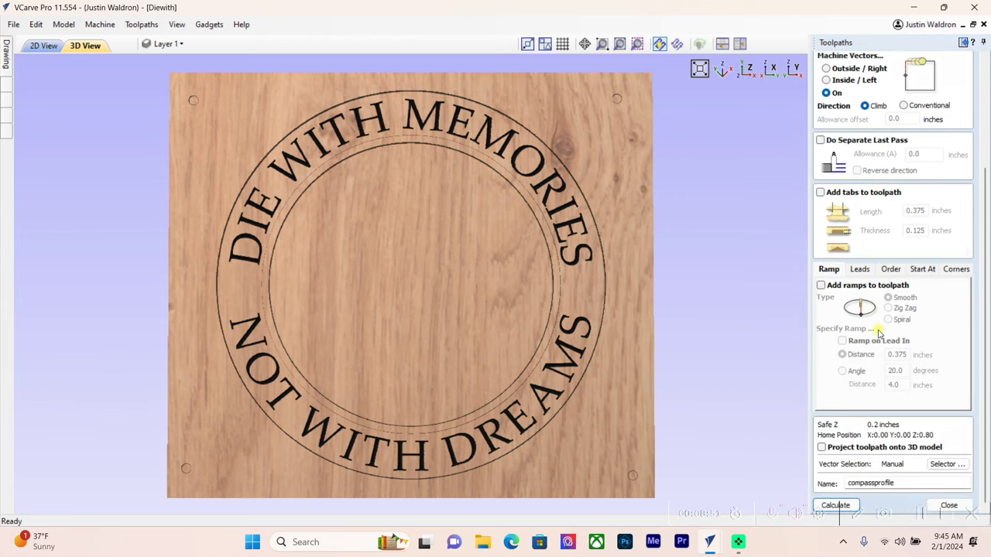
click(849, 504)
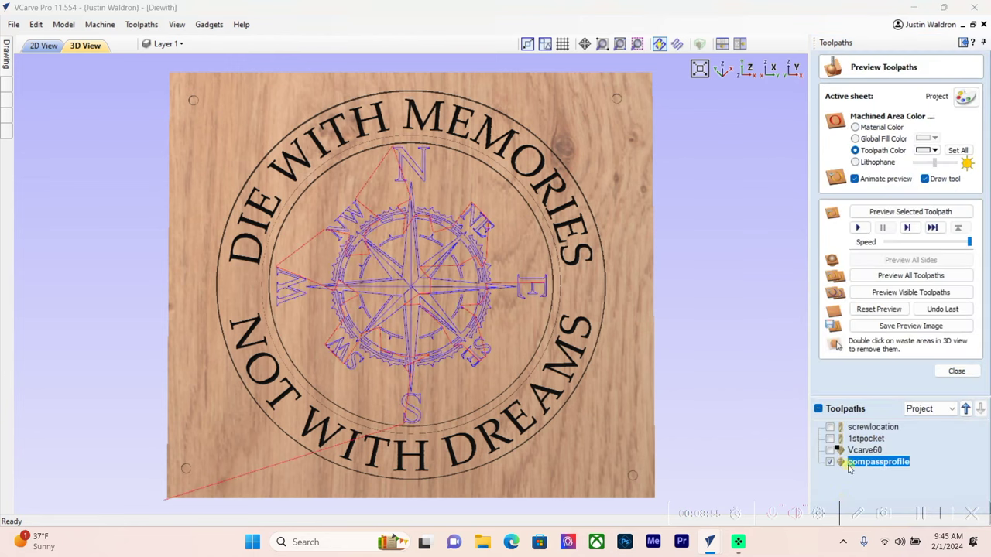
- Preview the visible compassprofile toolpath and examine the carved compass lines up close
click(910, 292)
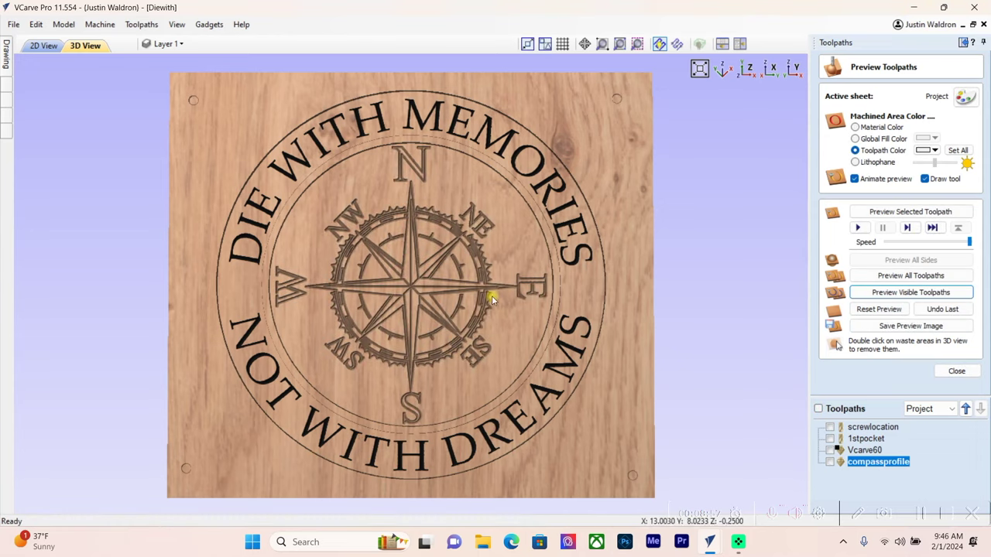
scroll(411, 281, up, 4)
drag(408, 277, 411, 248)
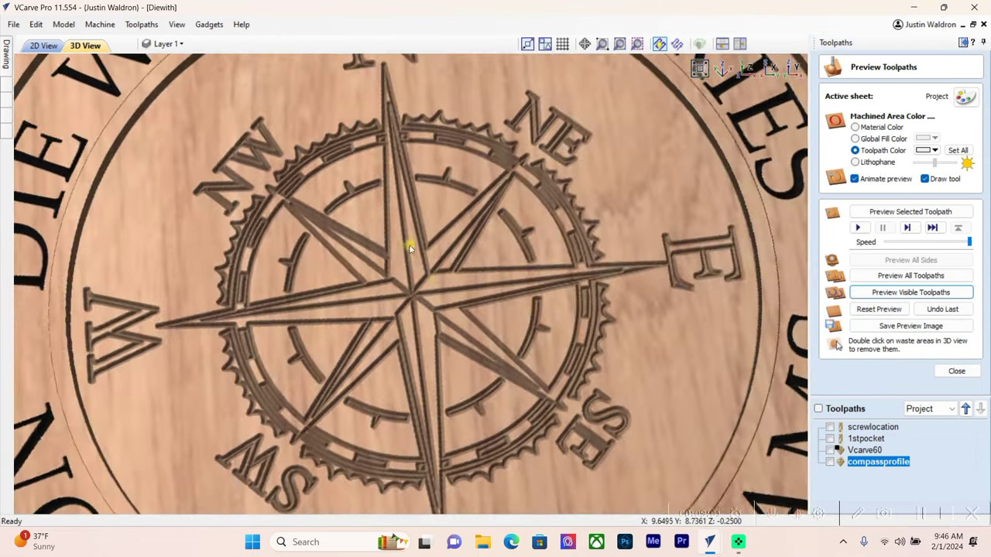
- Reopen the compassprofile toolpath, set its cut depth to 0.06 inches, and recalculate it
double_click(858, 462)
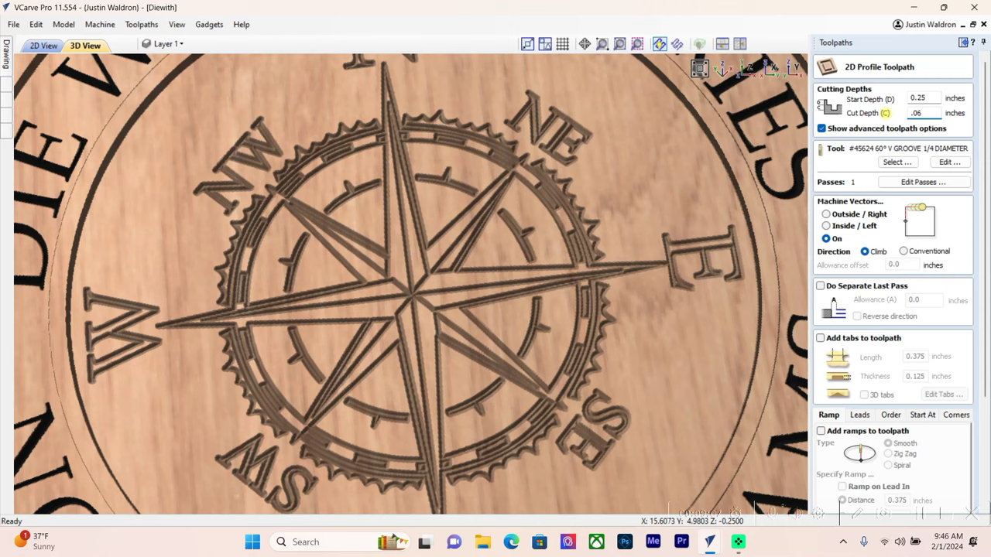
scroll(890, 380, down, 5)
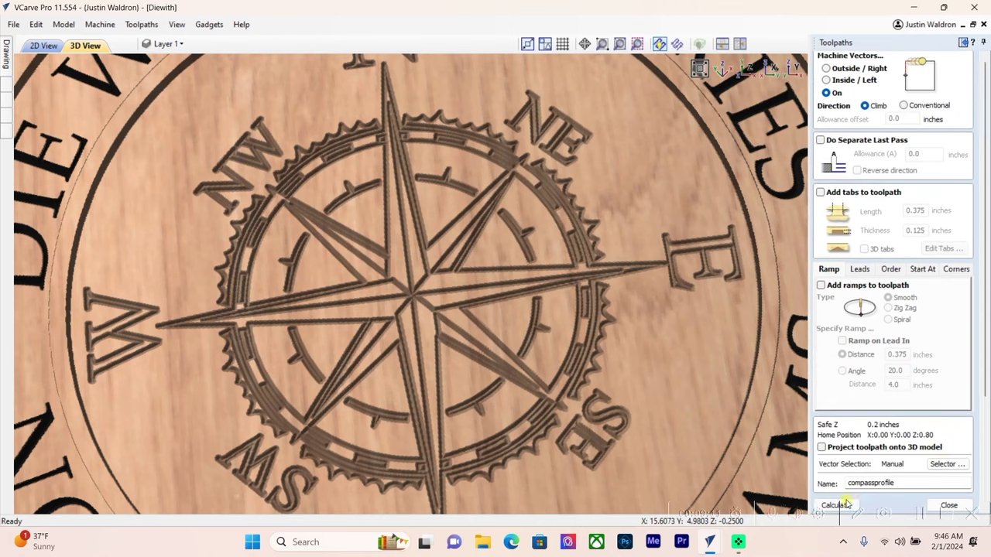
click(834, 505)
- Reset the 3D preview, preview all toolpaths again, and examine the compass detail up close
click(879, 309)
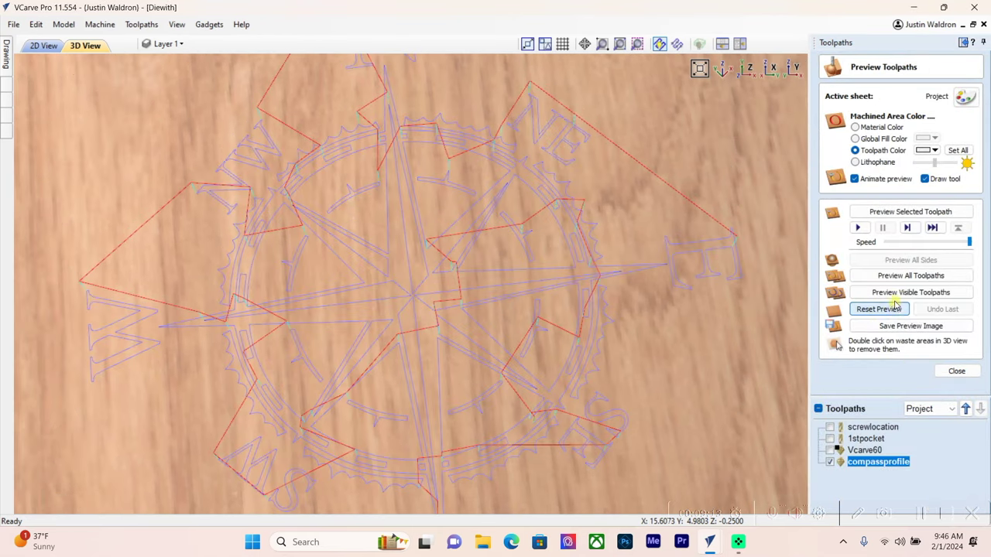
click(911, 275)
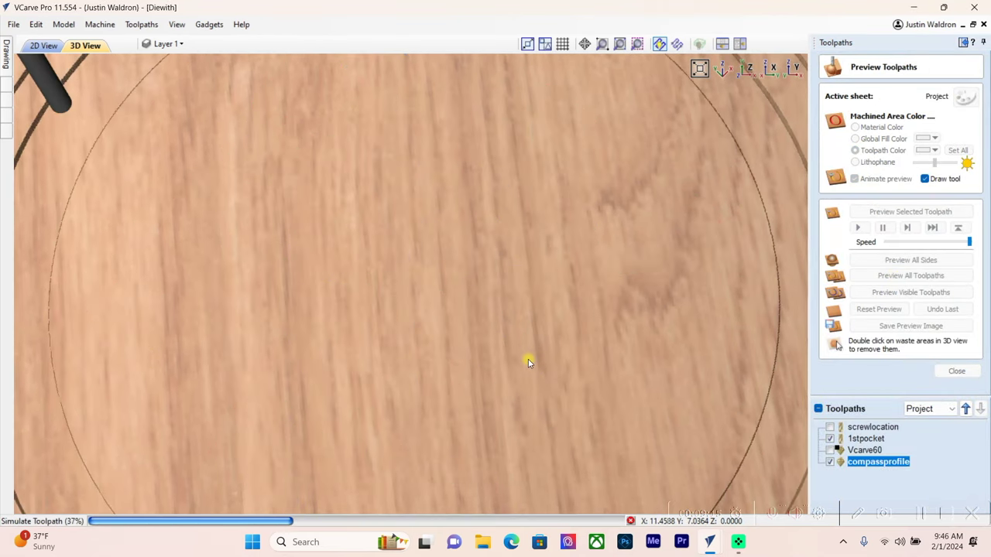
scroll(487, 362, down, 6)
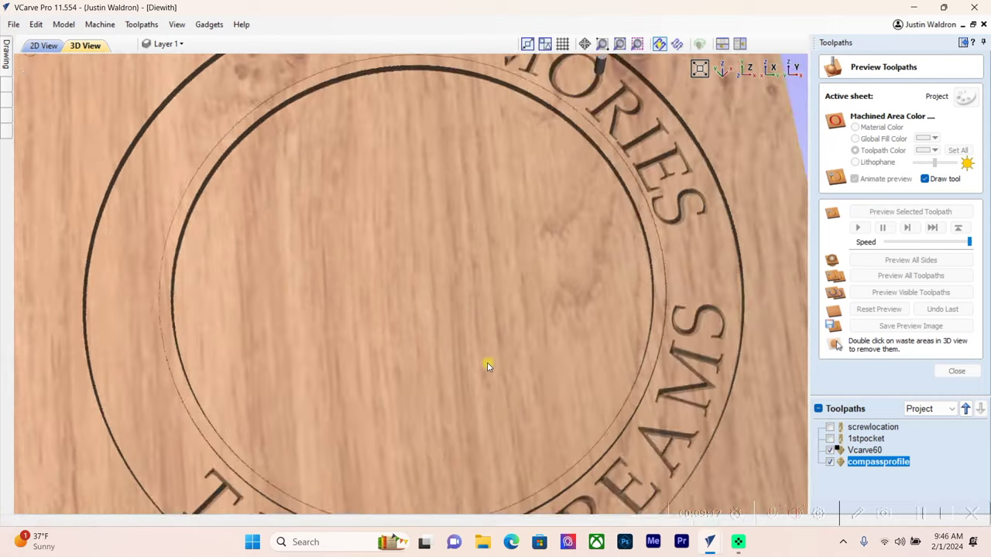
scroll(457, 333, up, 5)
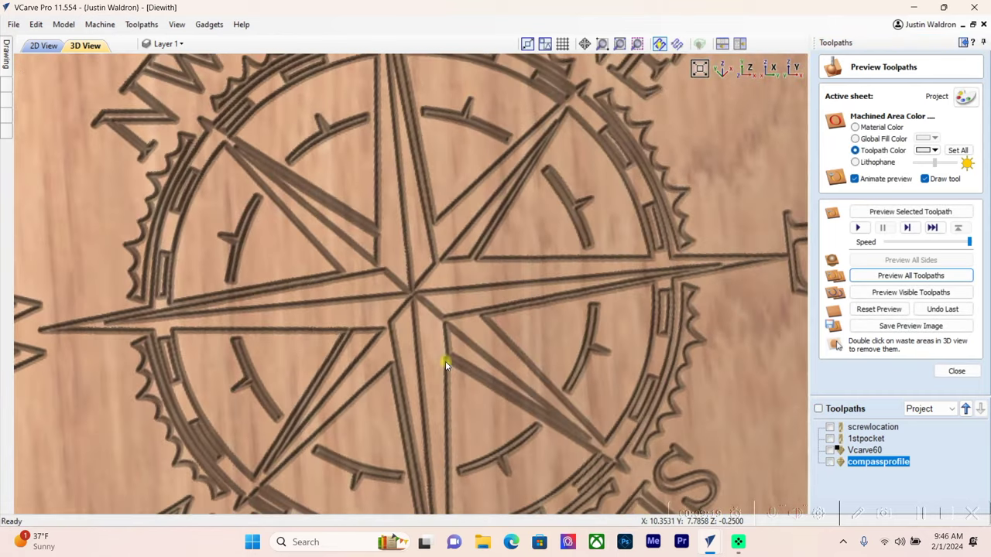
scroll(445, 361, down, 3)
scroll(445, 361, up, 1)
scroll(434, 333, down, 4)
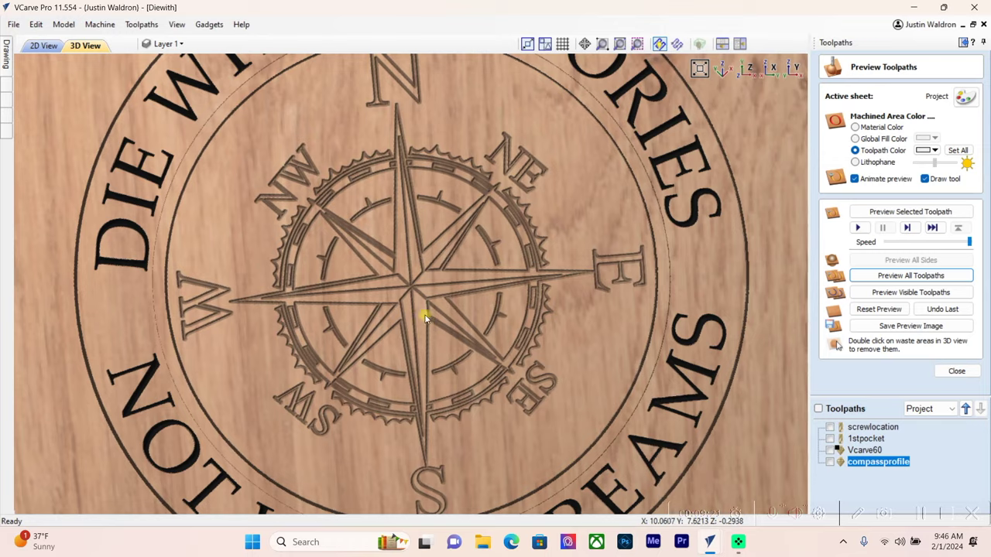
scroll(361, 221, up, 1)
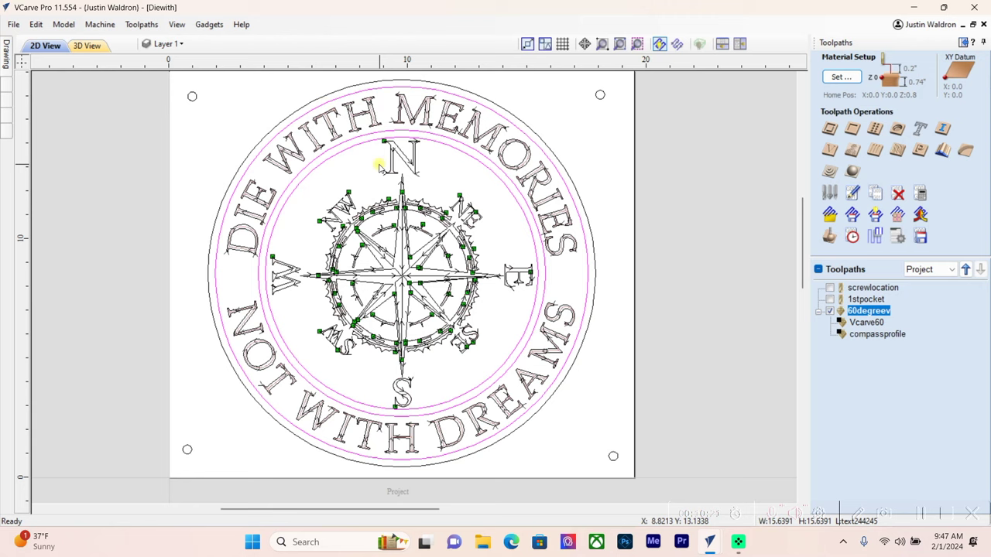
- Calculate a pocket toolpath named "pocketcleanup" for the selected vectors with start depth 0.25 and cut depth 0.01 inches, and preview all toolpaths
click(852, 129)
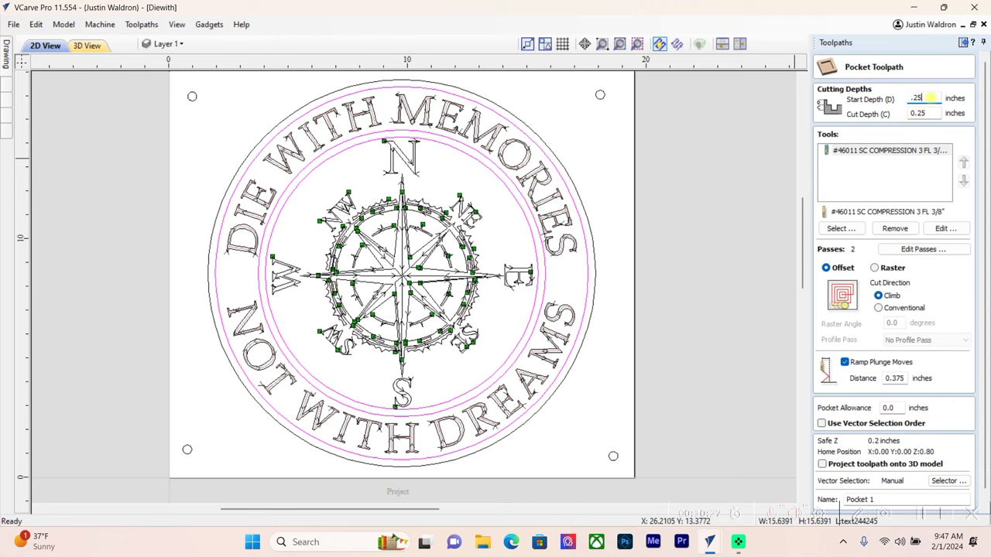
key(Tab)
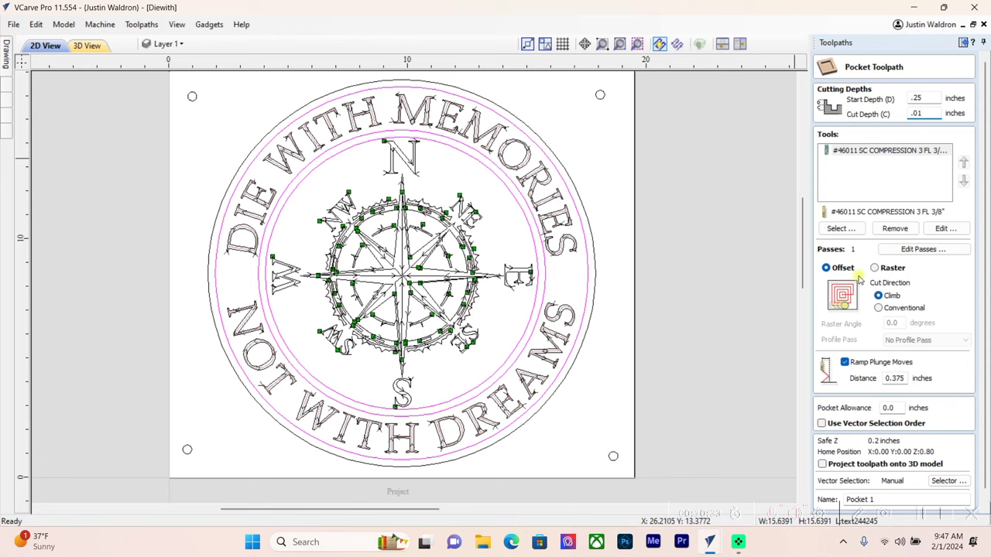
scroll(871, 379, down, 1)
drag(880, 485, 815, 488)
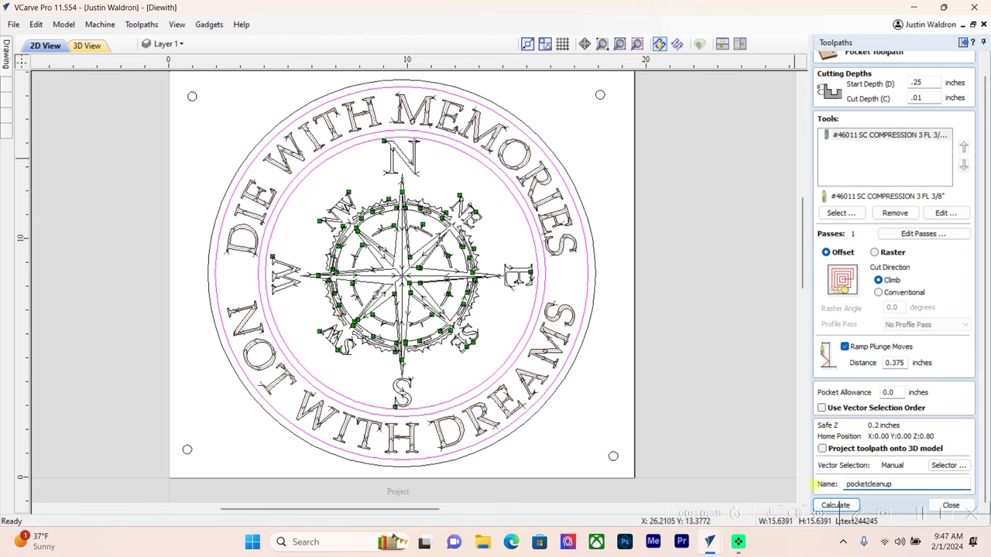
click(835, 505)
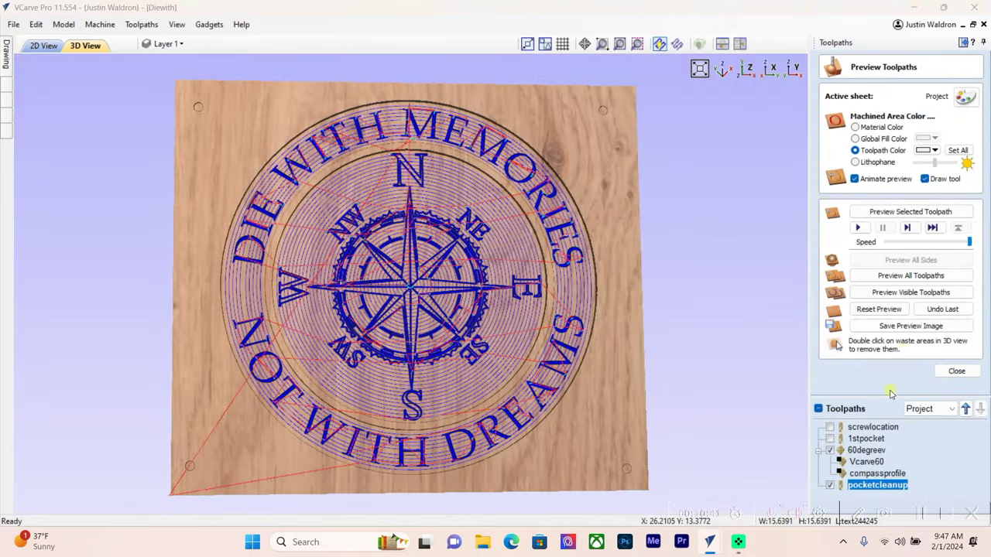
click(910, 276)
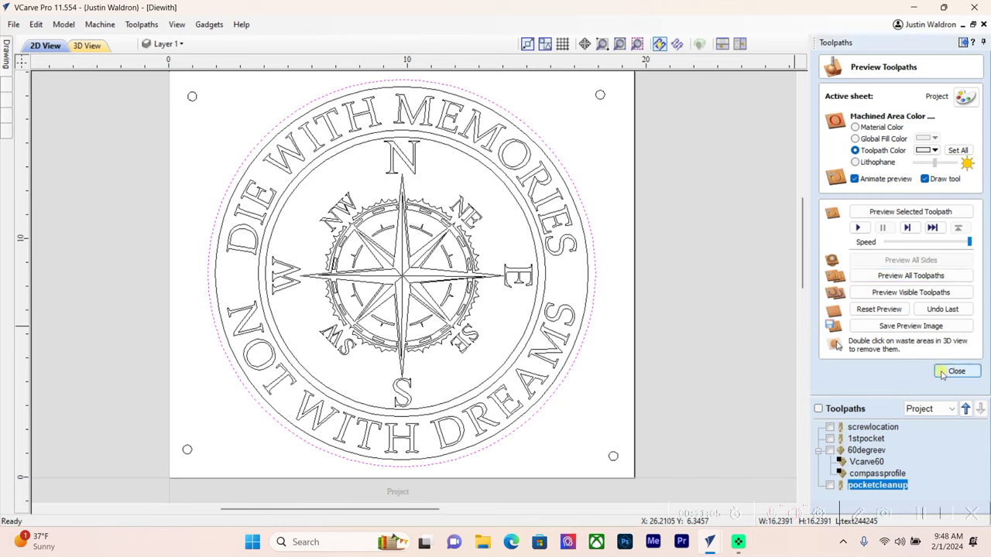
- Close the preview and start a 2D profile toolpath for the selected outermost circle with a cut depth of 1.09 inches
click(957, 370)
click(830, 130)
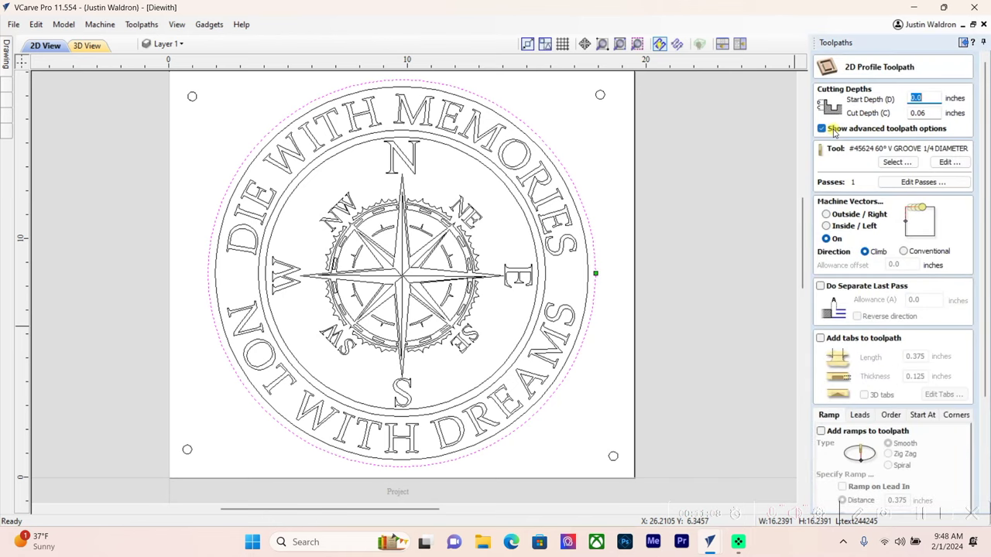
double_click(902, 113)
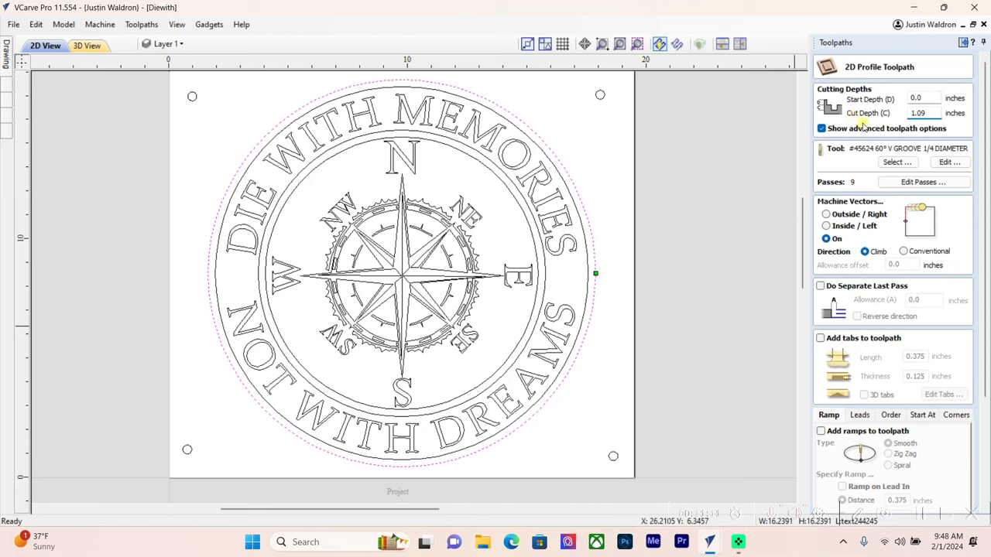
- Assign the #46011 SC COMPRESSION 3 FL 3/8" end mill from the tool database to the profile toolpath
click(898, 162)
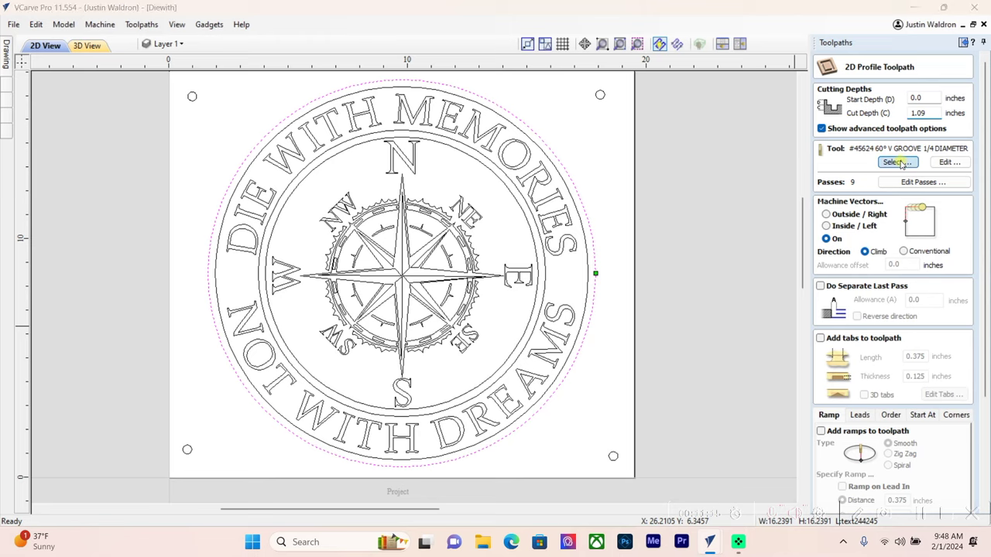
scroll(367, 256, up, 15)
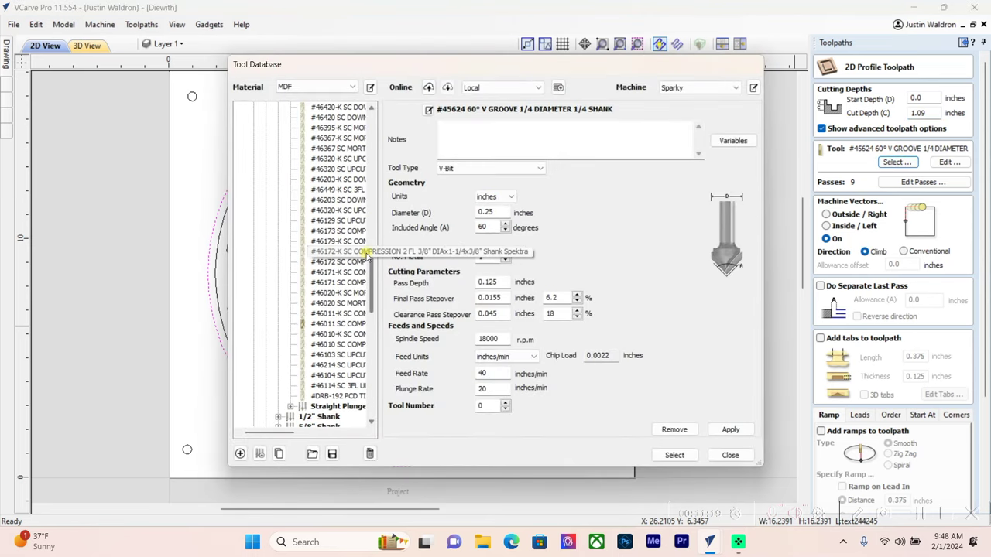
click(355, 324)
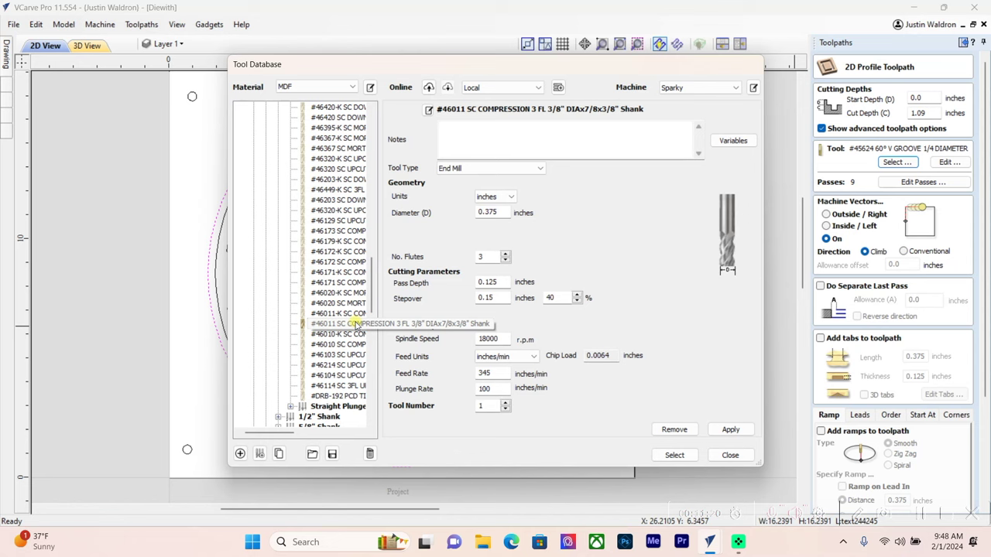
click(659, 455)
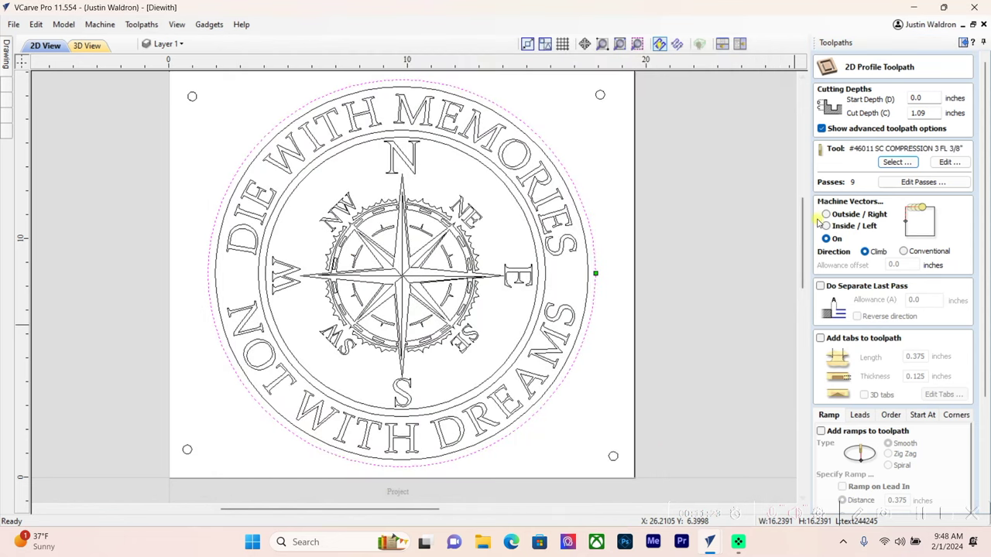
- Machine the profile on the Outside / Right of the vector and set the number of passes to 10
click(826, 239)
click(826, 216)
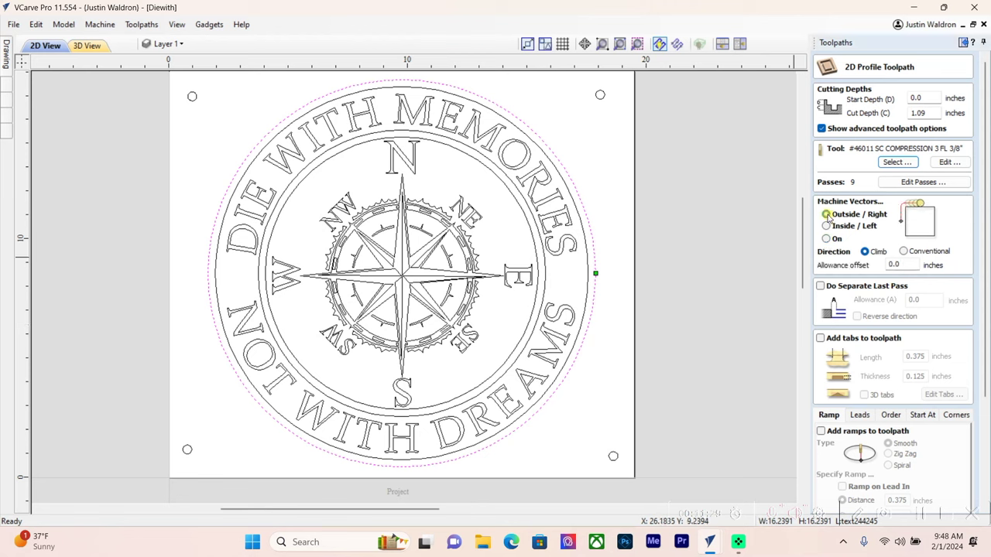
click(898, 182)
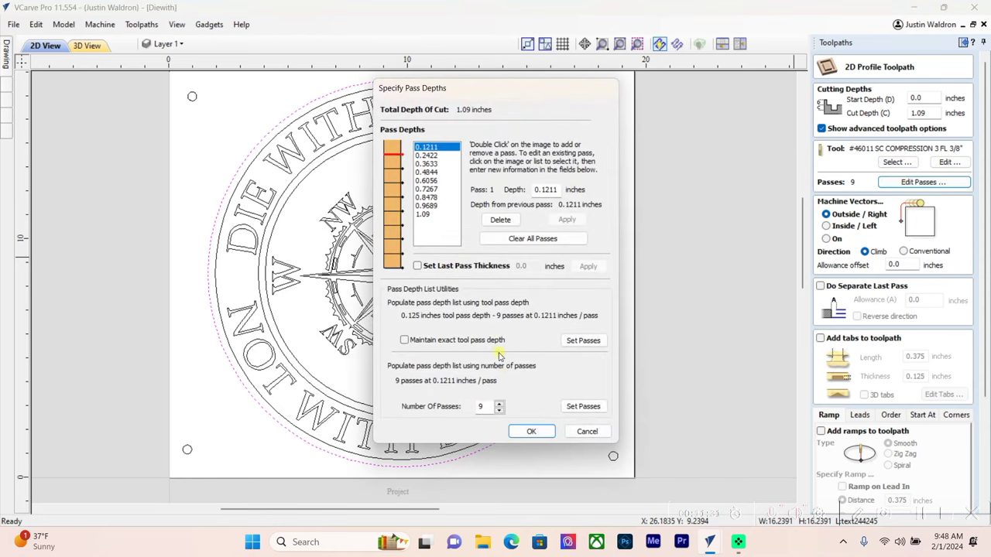
click(499, 403)
click(526, 431)
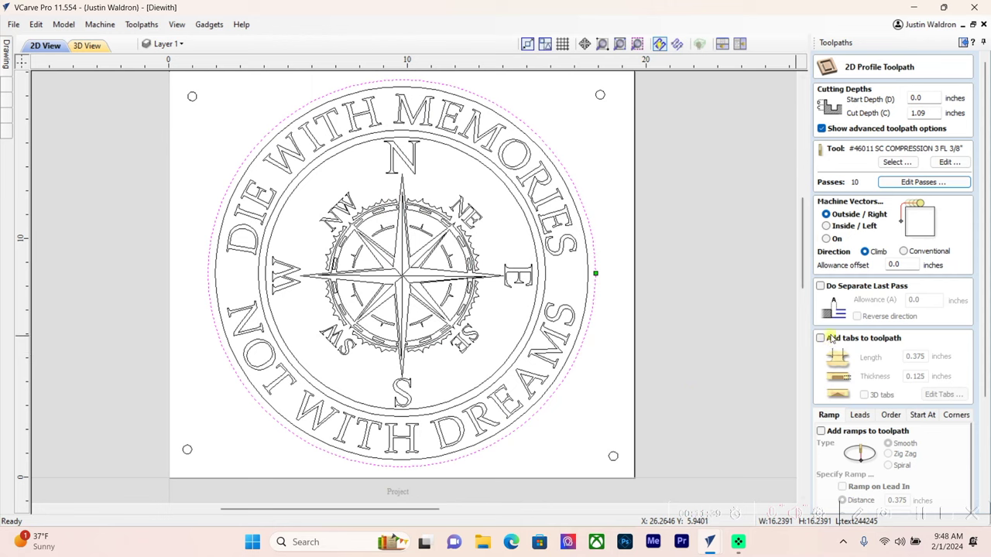
- Add smooth ramps with a 0.375-inch distance and straight line leads at 45 degrees, 1.0 inch long, to the profile toolpath
scroll(830, 338, down, 2)
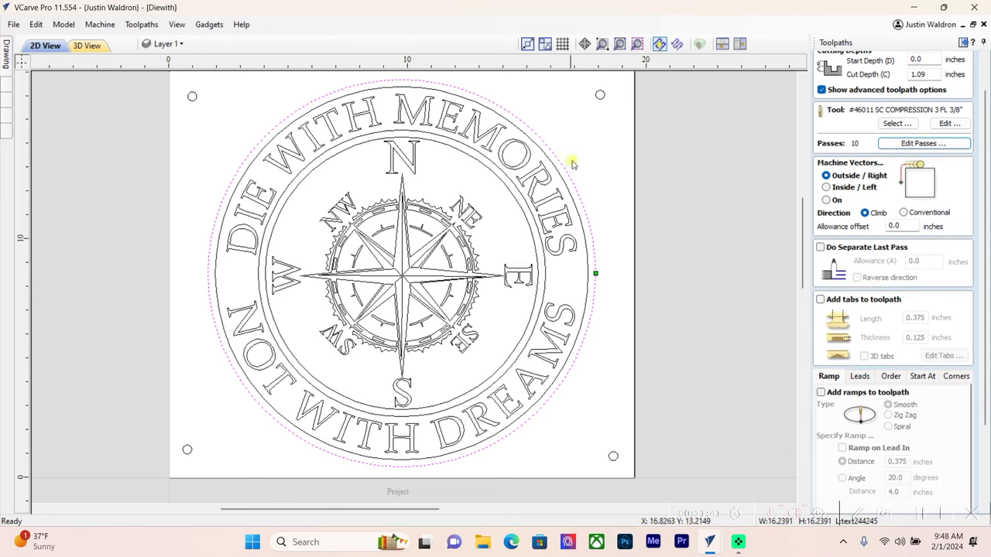
scroll(821, 359, down, 2)
click(821, 361)
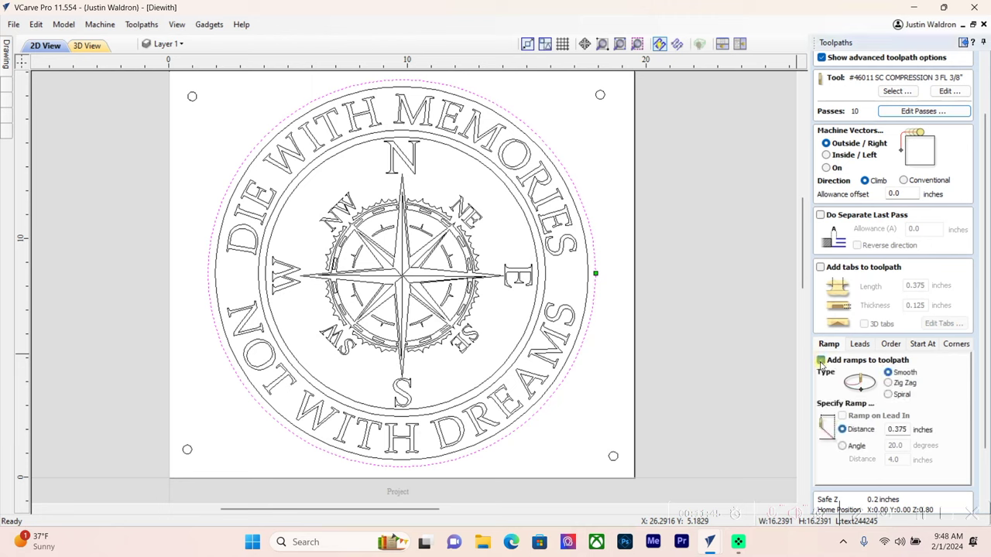
click(858, 345)
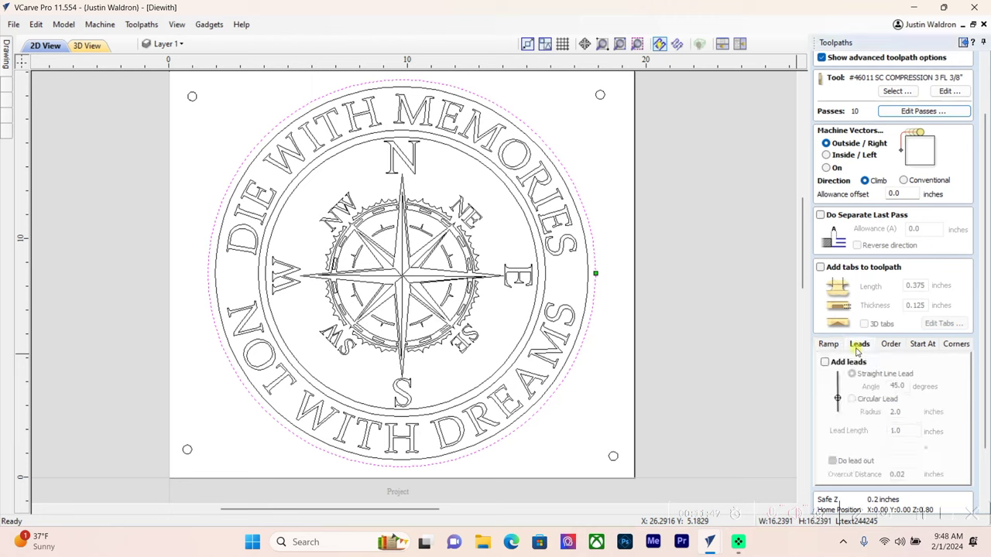
scroll(861, 373, down, 1)
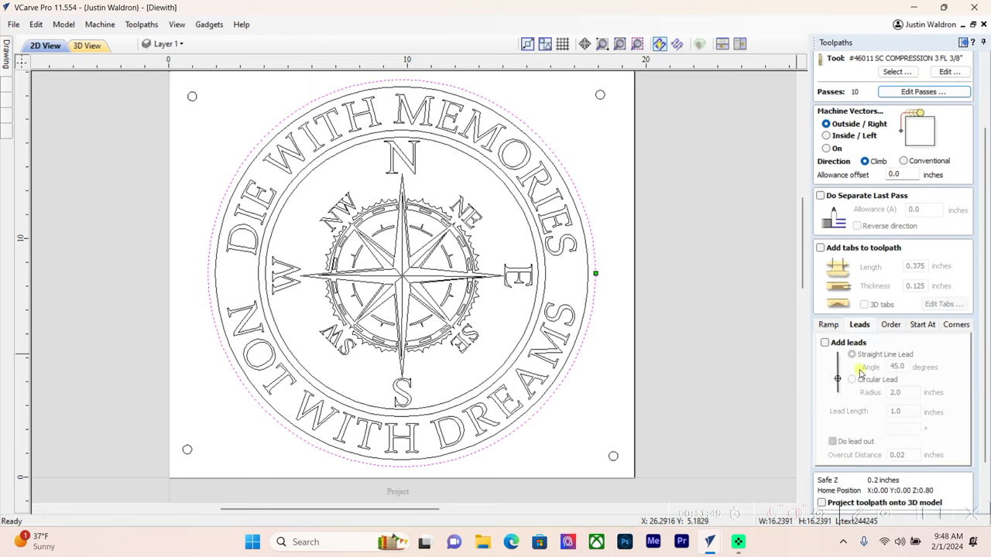
click(825, 343)
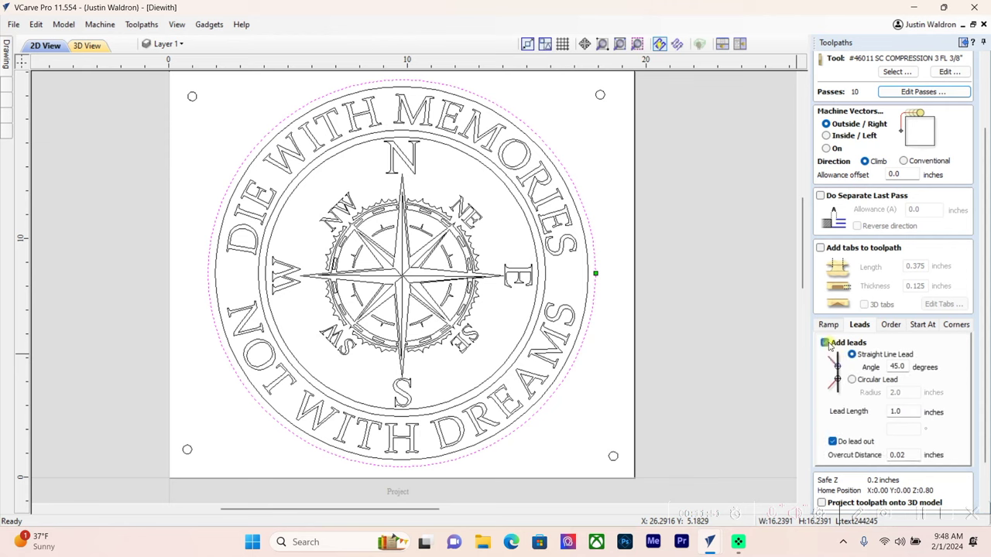
- Enable tabs 0.375 inches long and 0.125 inches thick, and place four around the outermost circle
scroll(829, 346, down, 1)
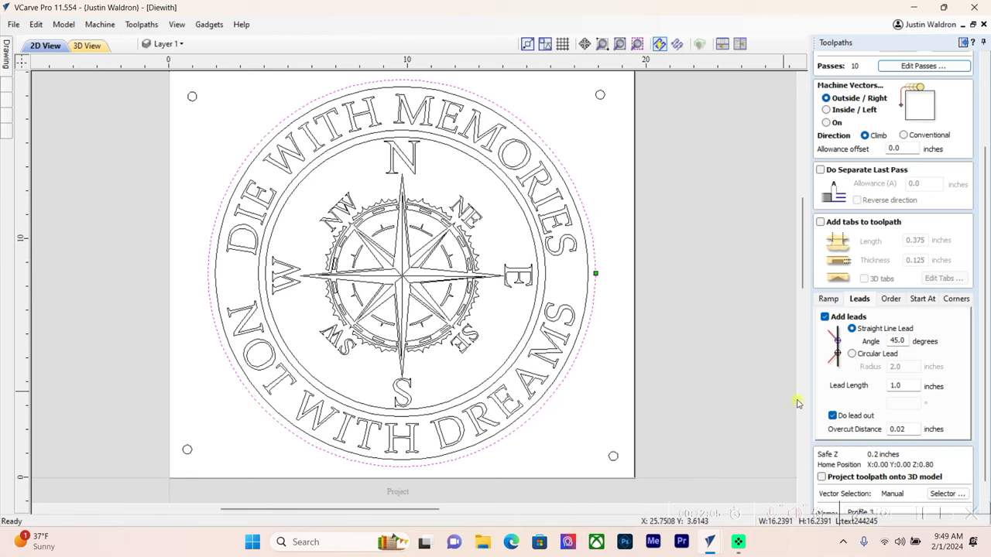
scroll(912, 429, down, 2)
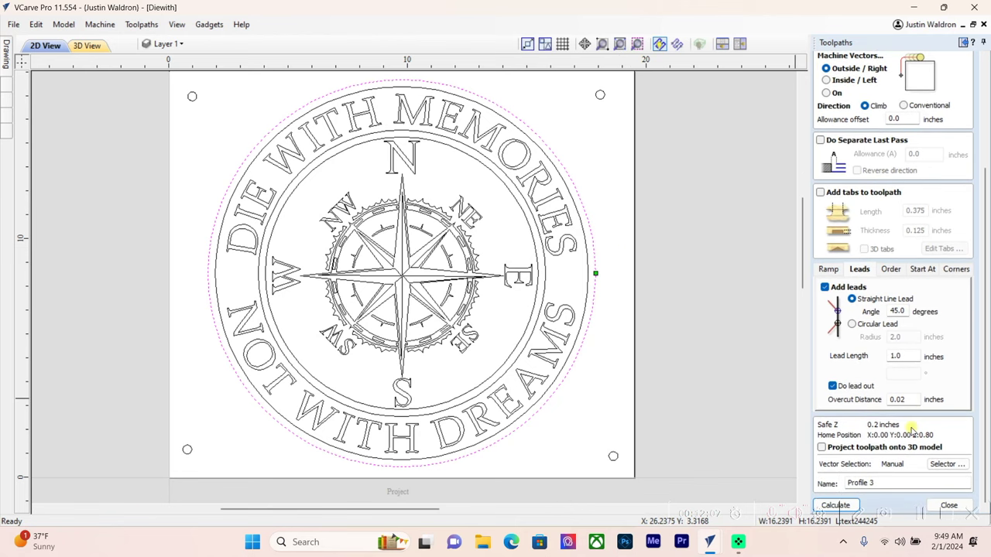
click(821, 192)
click(942, 249)
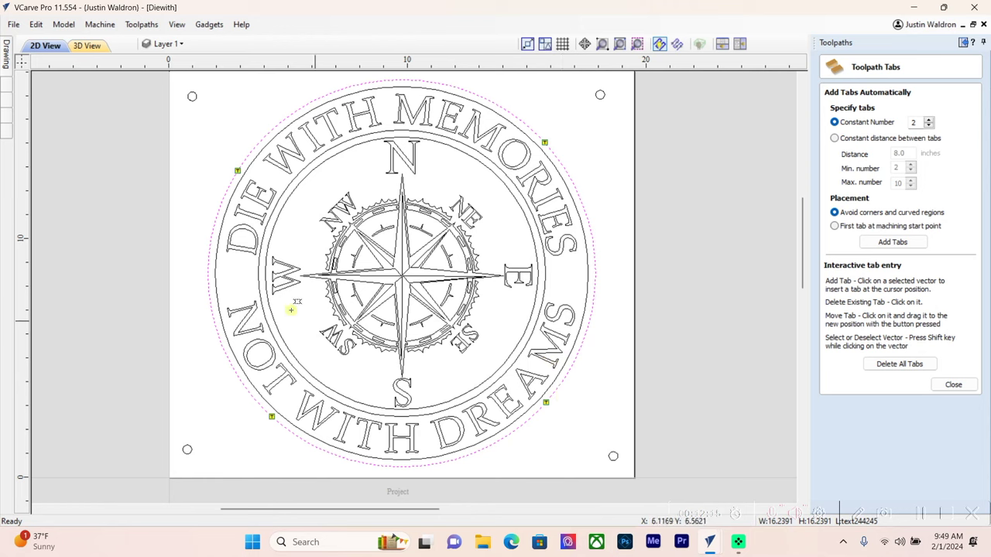
click(951, 384)
- Name the profile toolpath cutout and calculate it, accepting the cut through the material base
scroll(843, 356, down, 3)
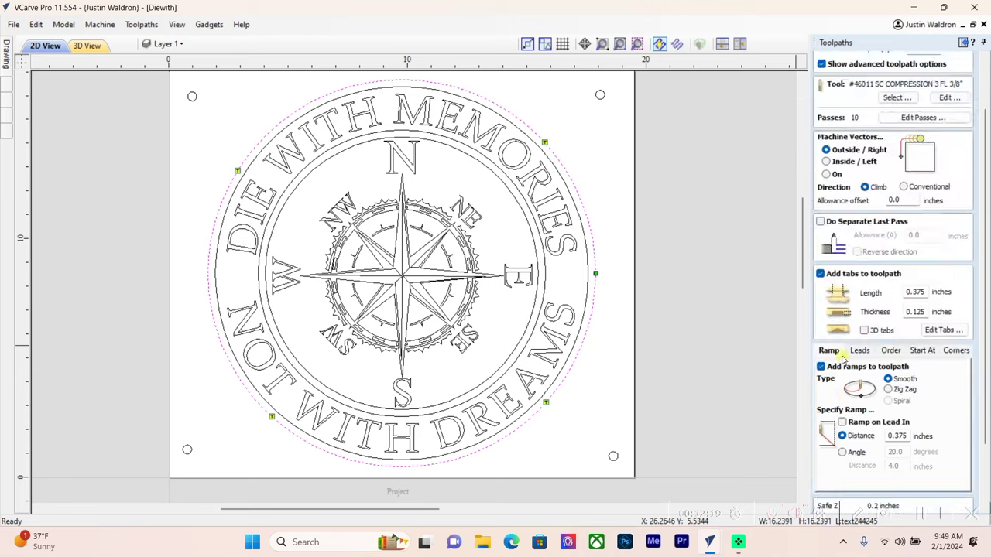
scroll(844, 357, down, 3)
drag(879, 496, 837, 493)
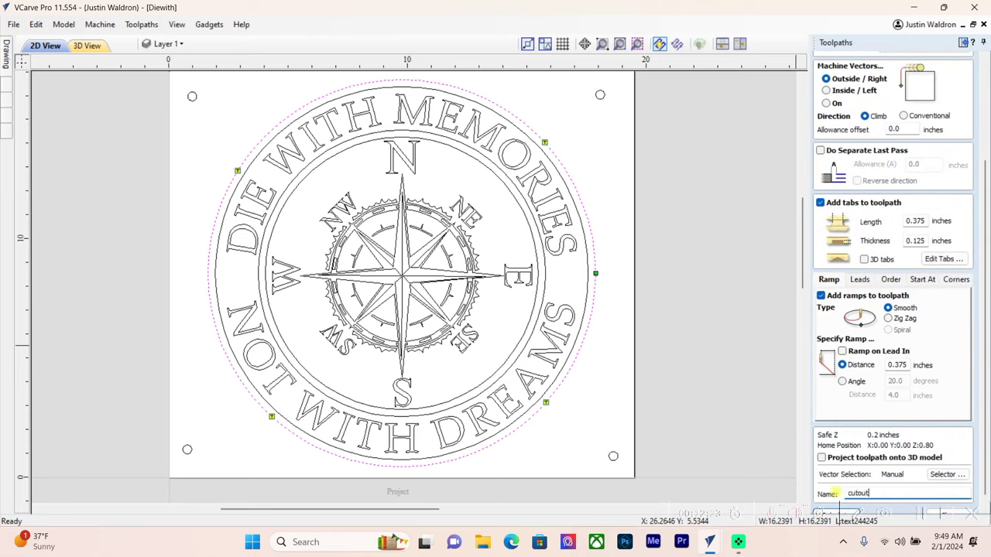
scroll(849, 502, down, 1)
click(840, 505)
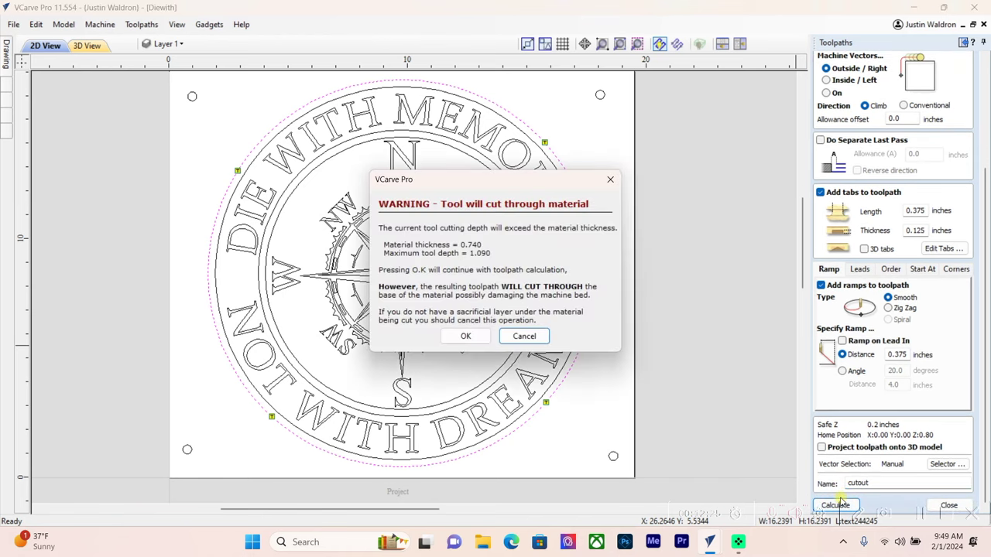
click(463, 340)
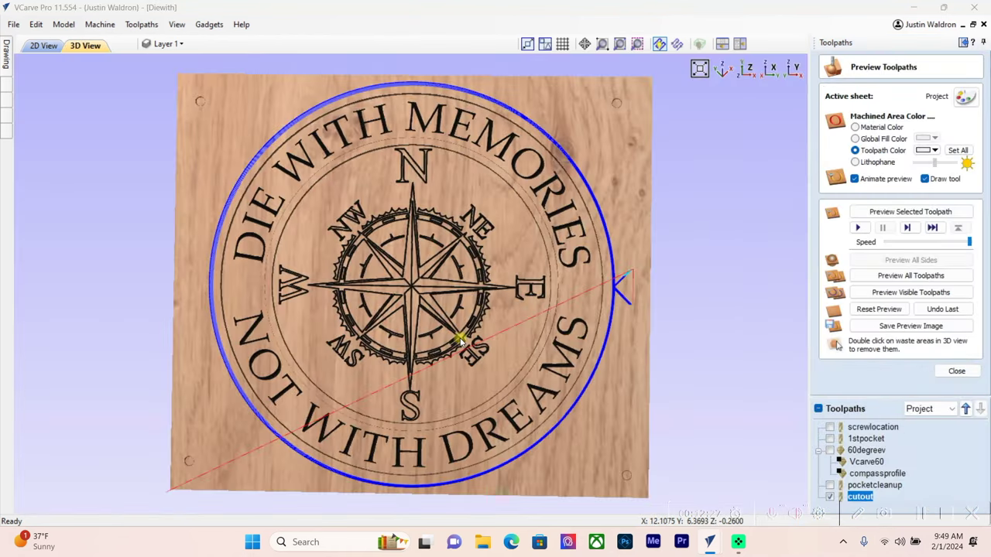
- Preview all toolpaths on the material and remove the waste area outside the circular sign
click(910, 275)
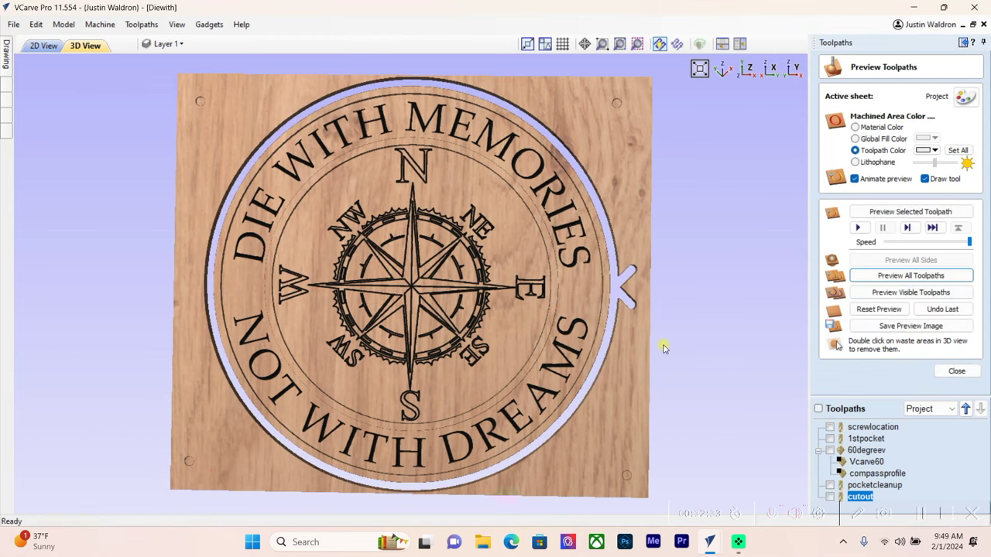
double_click(631, 386)
drag(631, 387, 460, 391)
- Reset the preview to blank material and review the cutout toolpath's tab and ramp settings without recalculating
click(859, 309)
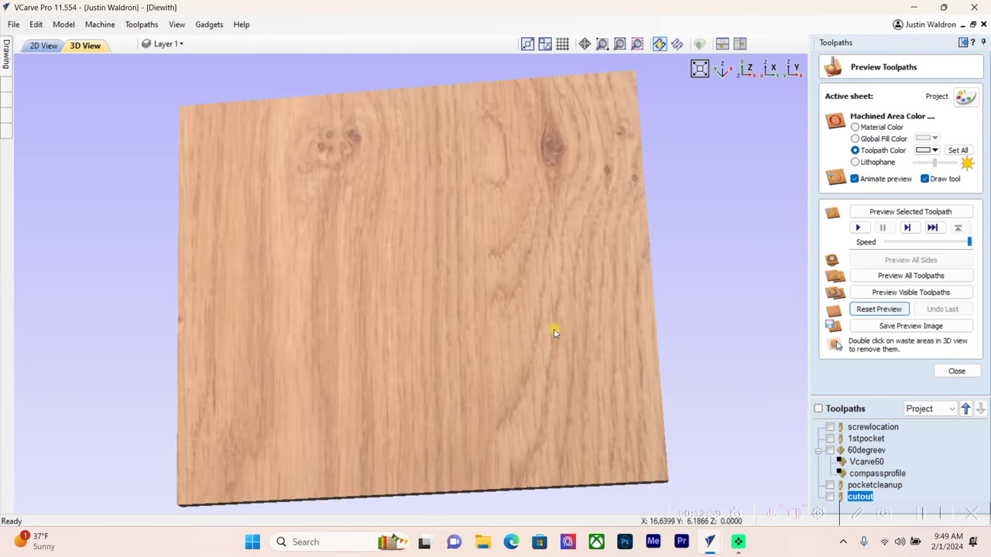
drag(496, 329, 505, 370)
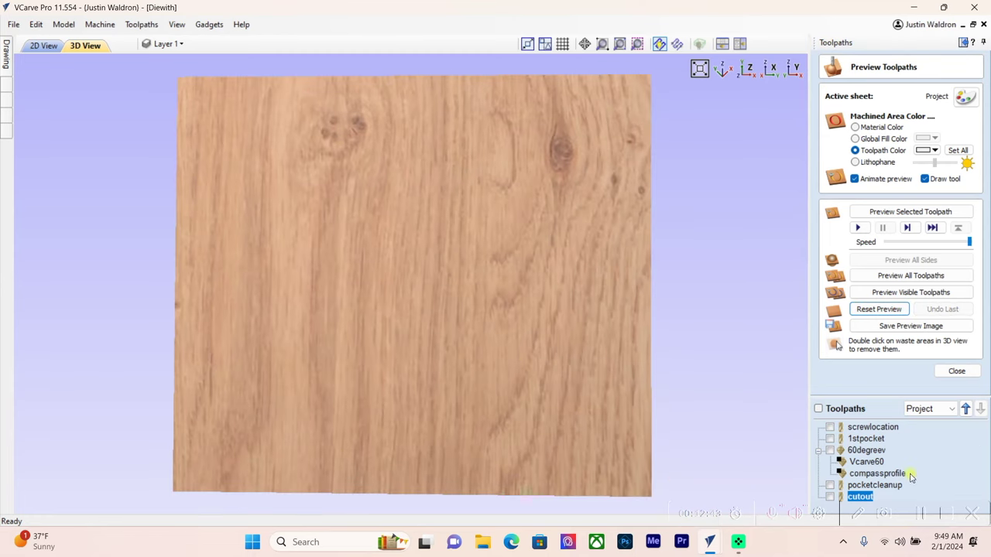
double_click(861, 496)
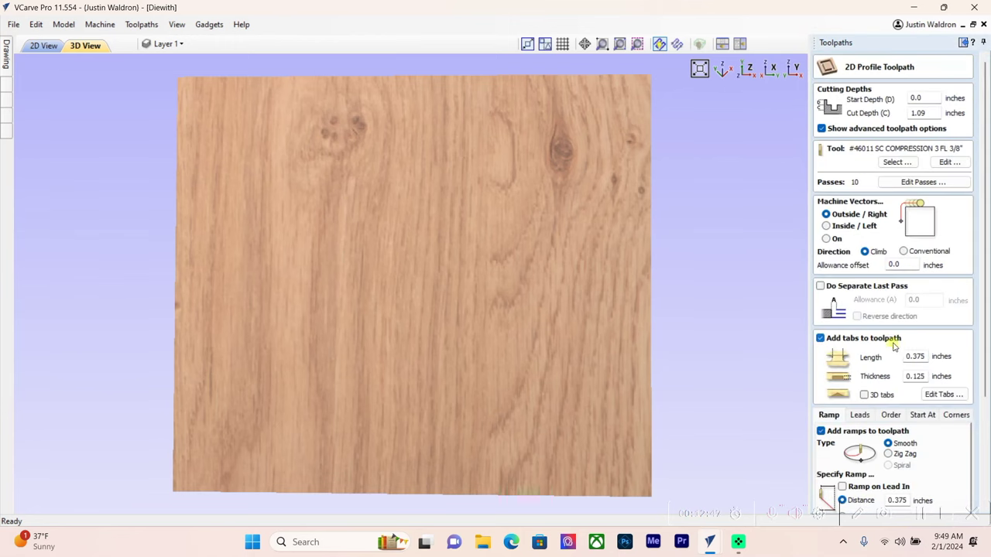
scroll(892, 346, down, 5)
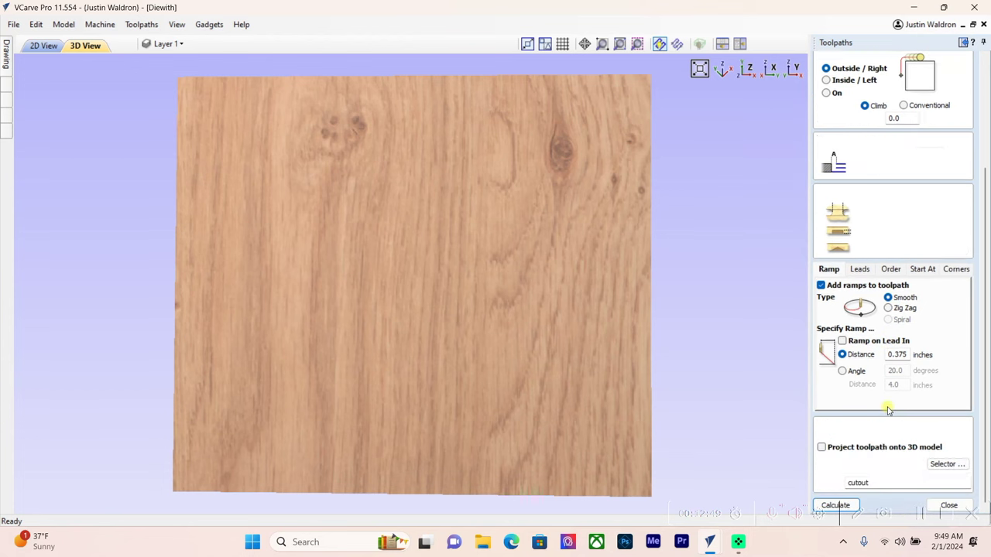
click(943, 506)
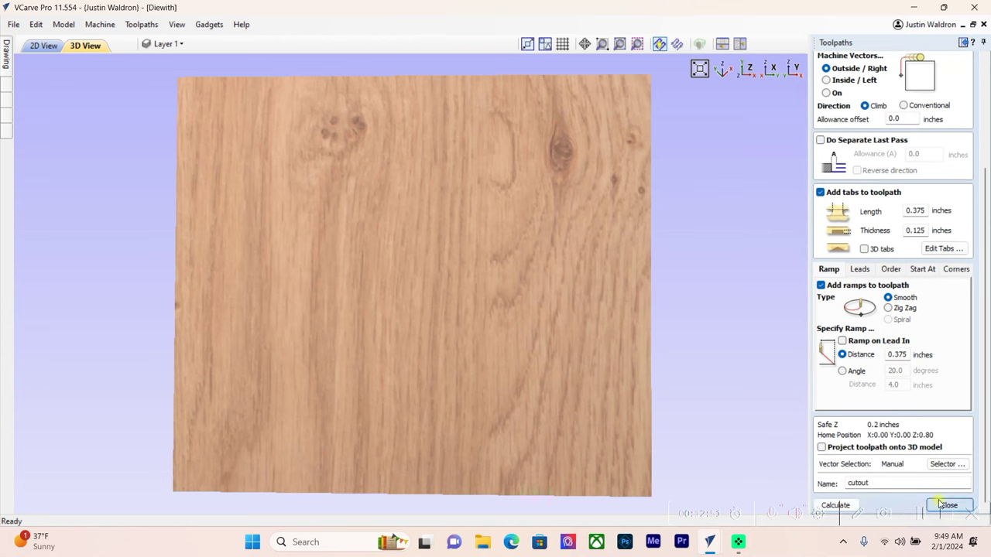
- Slow down the preview speed and simulate only the visible cutout toolpath
click(829, 236)
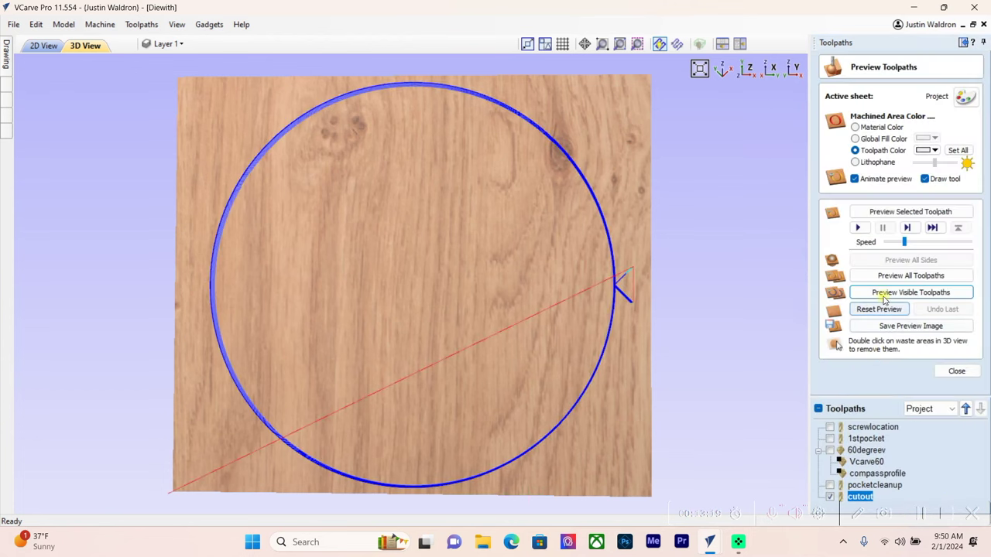
click(910, 291)
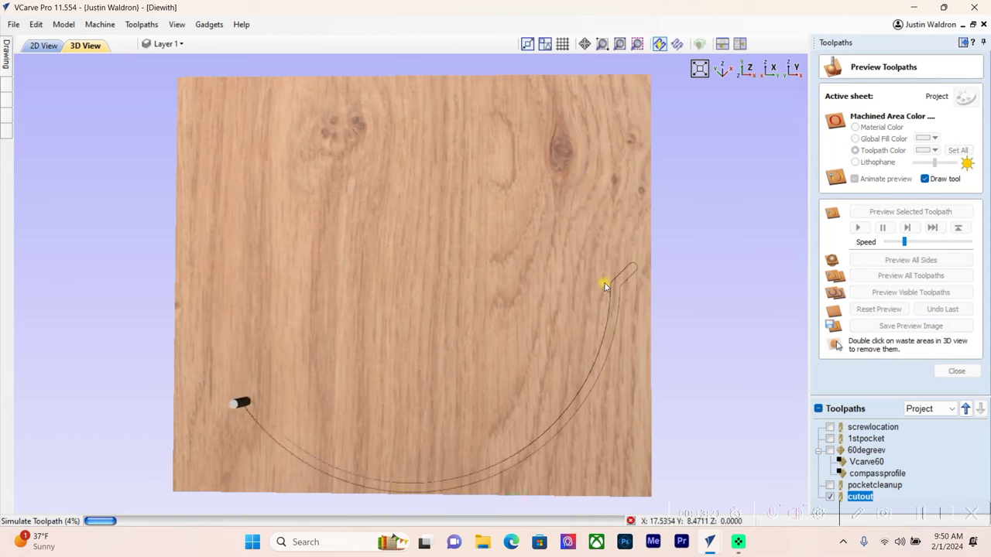